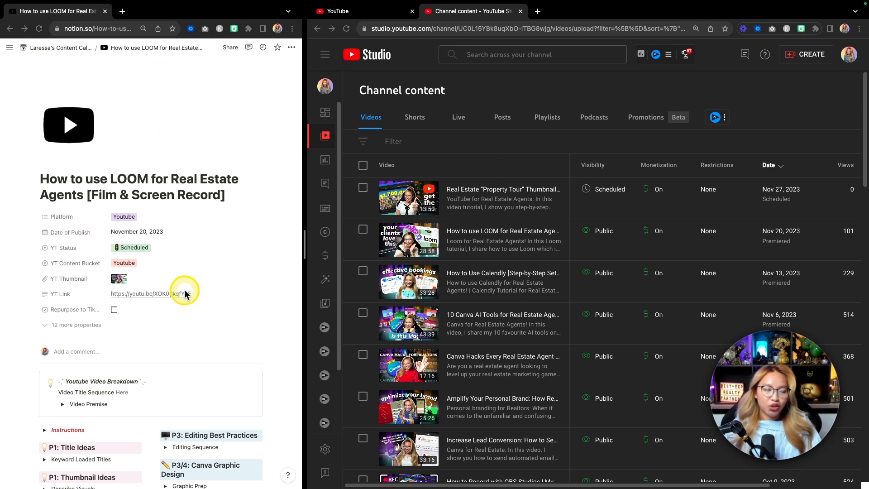
Examine the Loom video's Notion planning page, covering its phase checklists, Video Description SEO section and YT Status options.
{"action": "scroll", "coordinate": [185, 293], "scroll_direction": "down", "scroll_amount": 3}
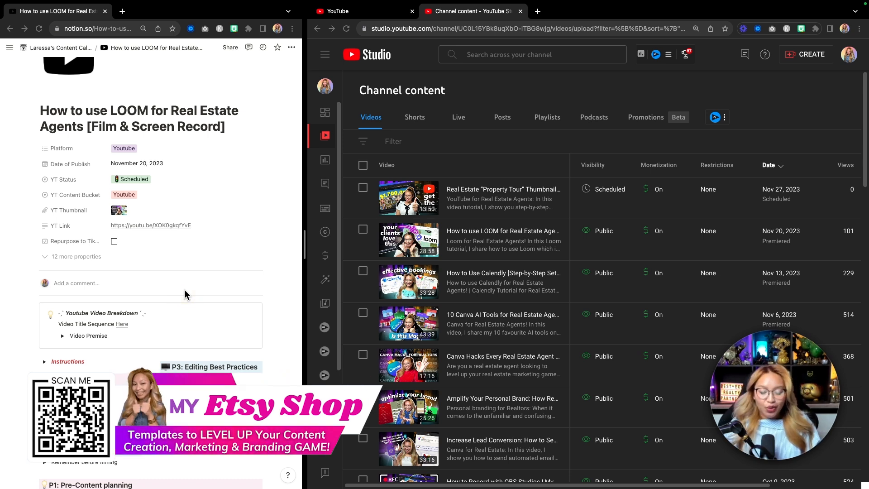
{"action": "scroll", "coordinate": [185, 293], "scroll_direction": "up", "scroll_amount": 3}
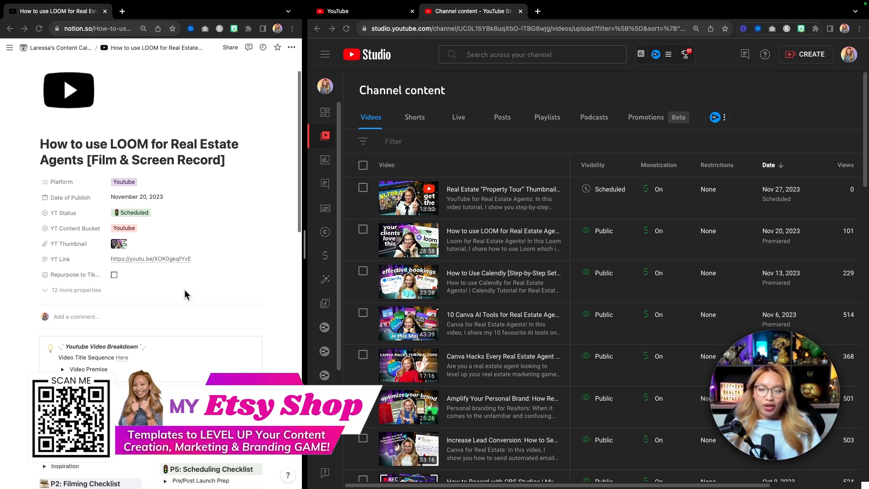
{"action": "scroll", "coordinate": [184, 292], "scroll_direction": "down", "scroll_amount": 5}
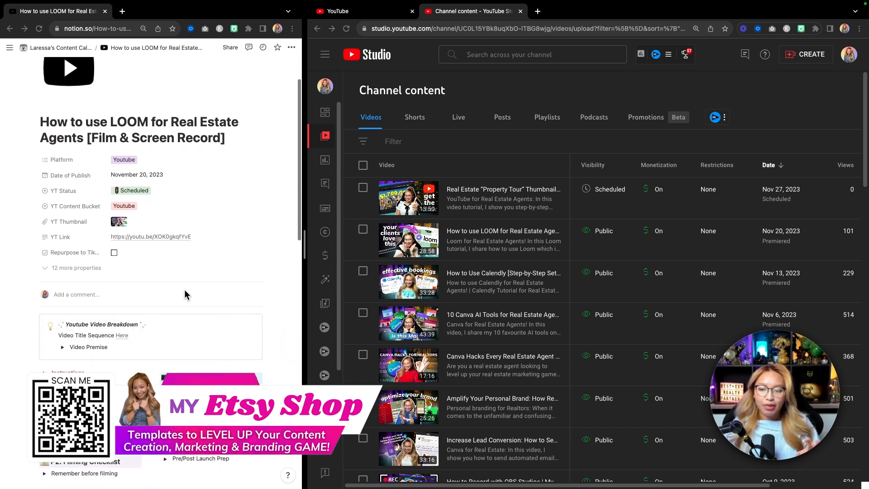
{"action": "scroll", "coordinate": [185, 292], "scroll_direction": "down", "scroll_amount": 6}
{"action": "left_click", "coordinate": [41, 295]}
{"action": "left_click", "coordinate": [43, 295]}
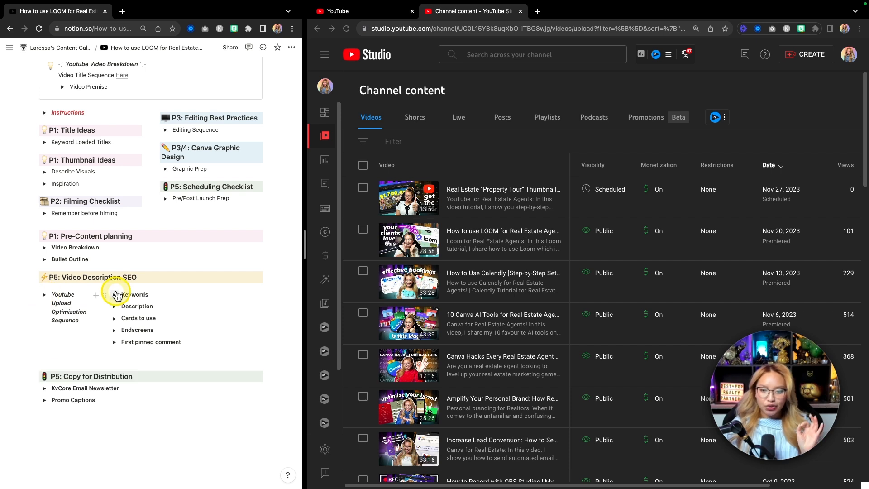
{"action": "scroll", "coordinate": [117, 295], "scroll_direction": "down", "scroll_amount": 2}
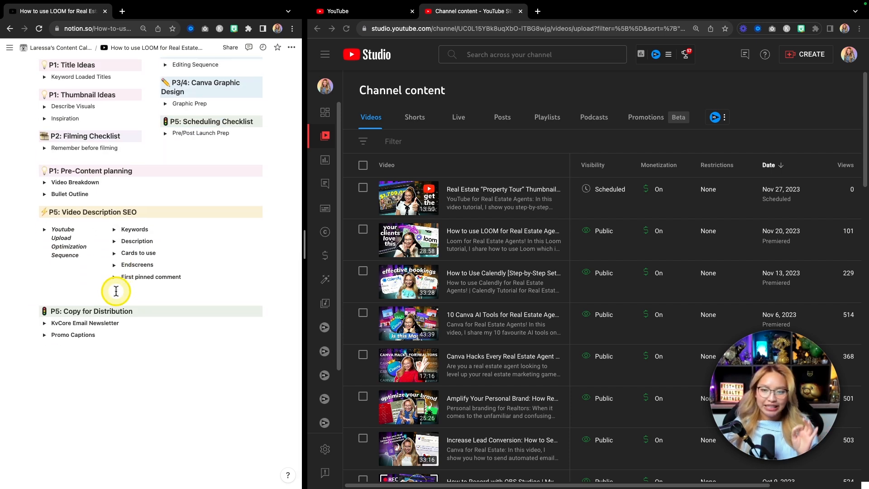
{"action": "scroll", "coordinate": [116, 291], "scroll_direction": "up", "scroll_amount": 2}
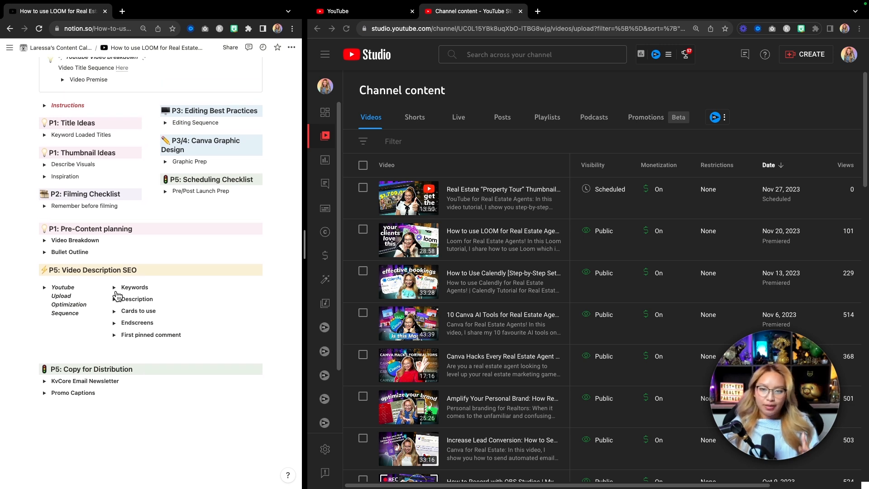
{"action": "scroll", "coordinate": [116, 295], "scroll_direction": "up", "scroll_amount": 8}
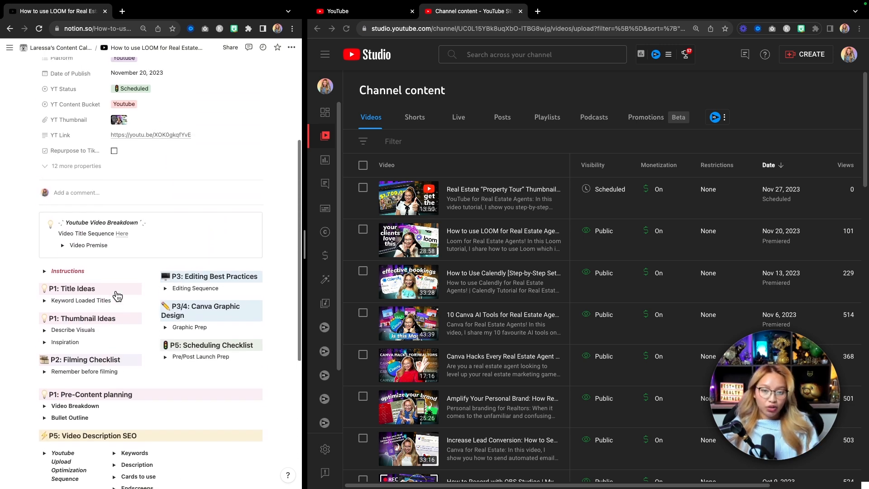
{"action": "left_click", "coordinate": [132, 175]}
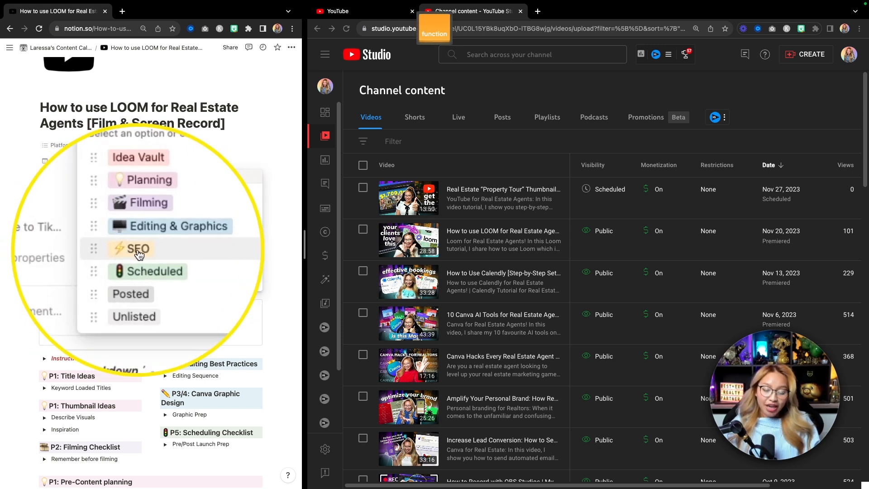
{"action": "left_click", "coordinate": [238, 138]}
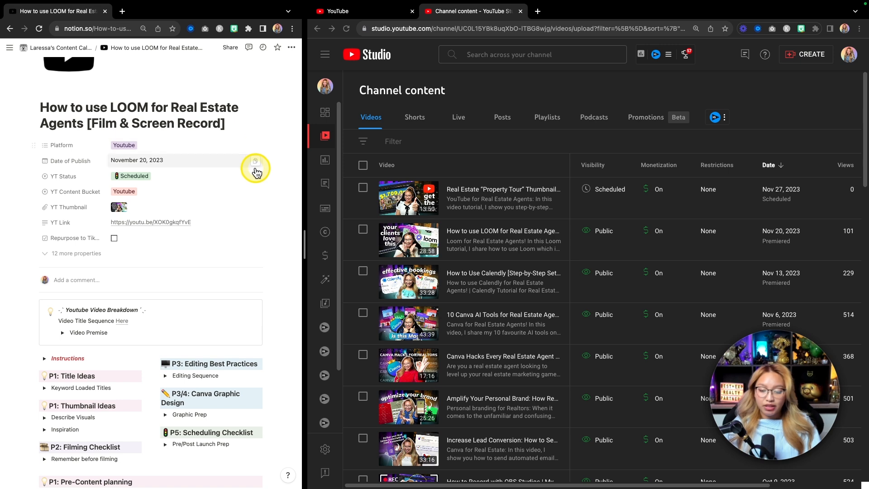
{"action": "scroll", "coordinate": [252, 176], "scroll_direction": "down", "scroll_amount": 1}
{"action": "scroll", "coordinate": [253, 175], "scroll_direction": "down", "scroll_amount": 4}
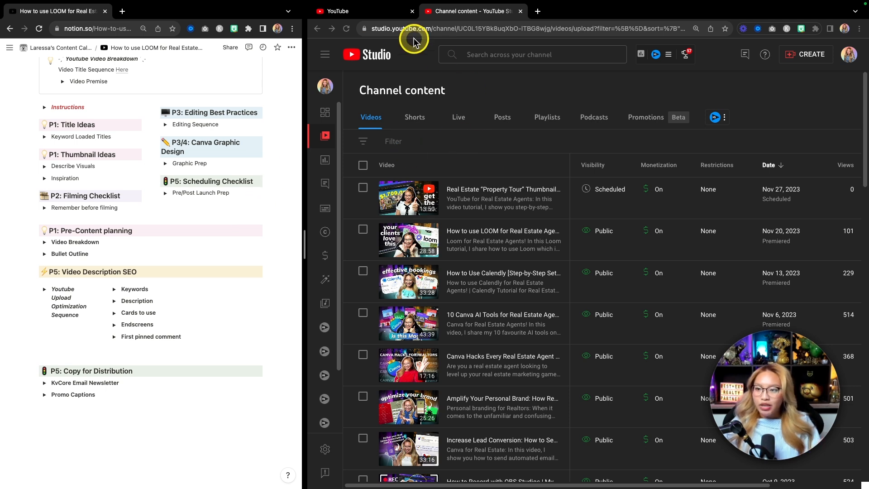
Check the YouTube account options that lead to YouTube Studio, then look through Studio's expanded navigation on the channel content page.
{"action": "left_click", "coordinate": [363, 14]}
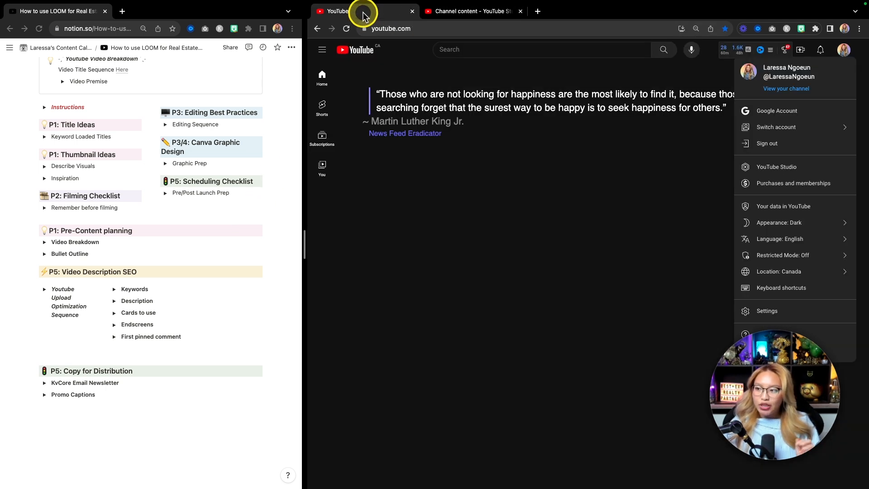
{"action": "left_click", "coordinate": [596, 199]}
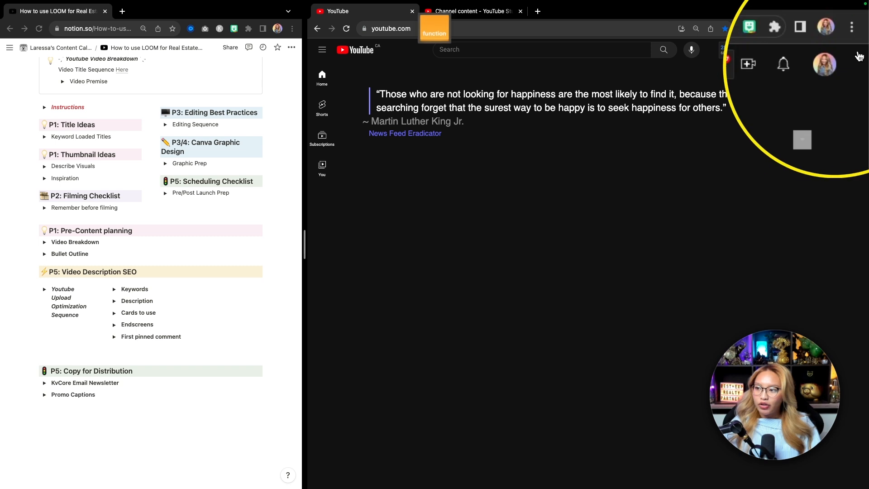
{"action": "left_click", "coordinate": [844, 50]}
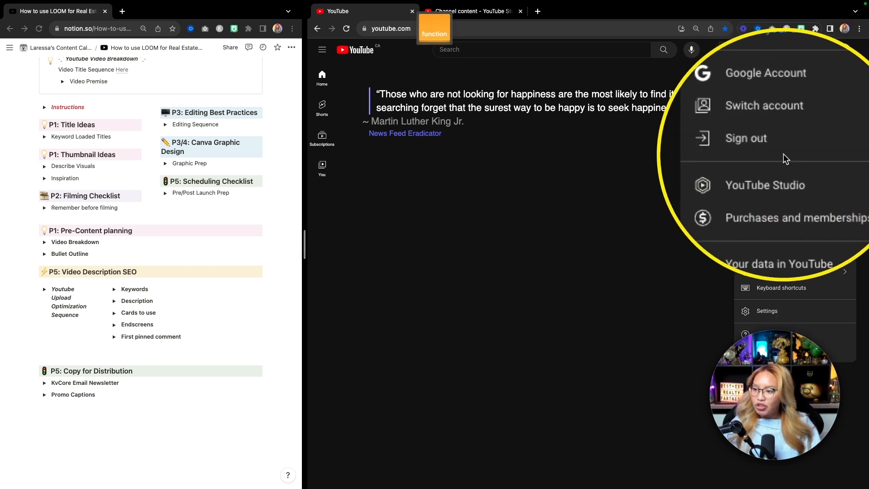
{"action": "left_click", "coordinate": [493, 14]}
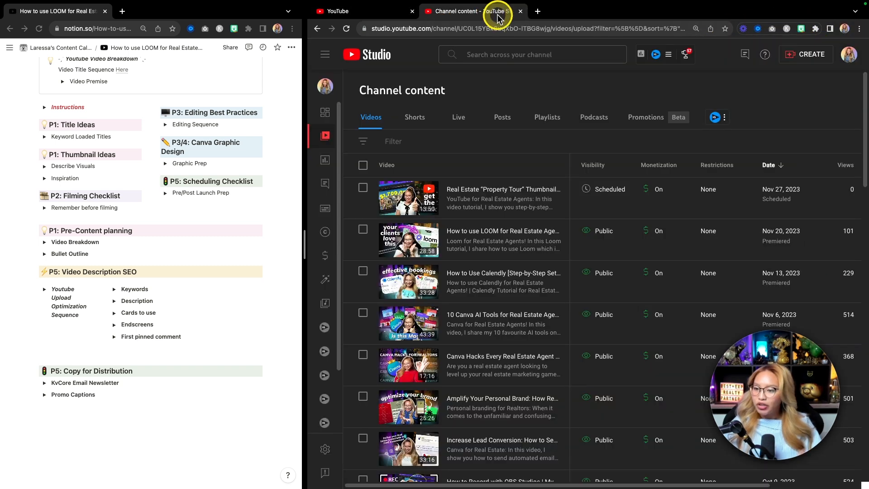
{"action": "left_click", "coordinate": [325, 54]}
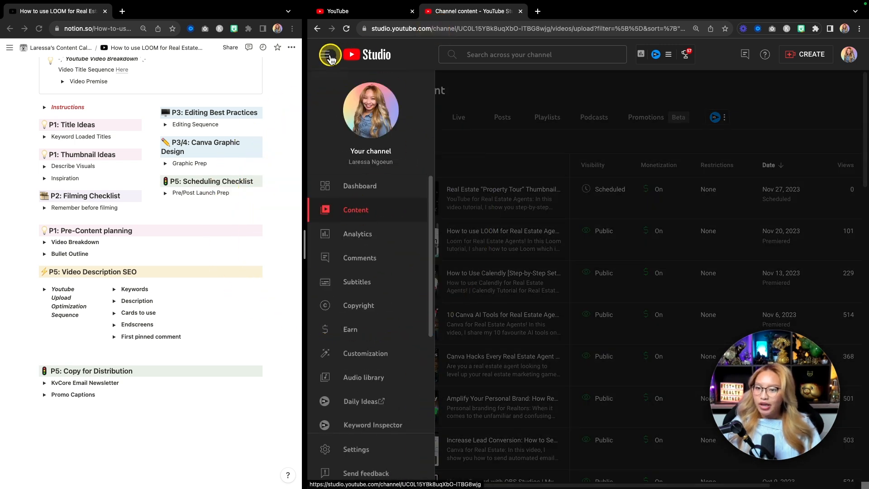
{"action": "left_click", "coordinate": [330, 57]}
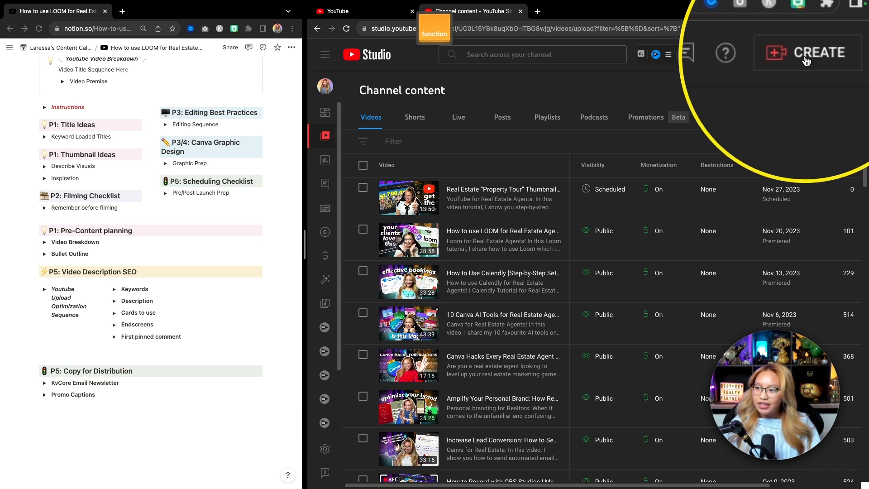
Upload Loom Tutorial (export 2).mp4 from the 46. Loom Tutorial folder under Tutorial Videos as a new video.
{"action": "left_click", "coordinate": [808, 55]}
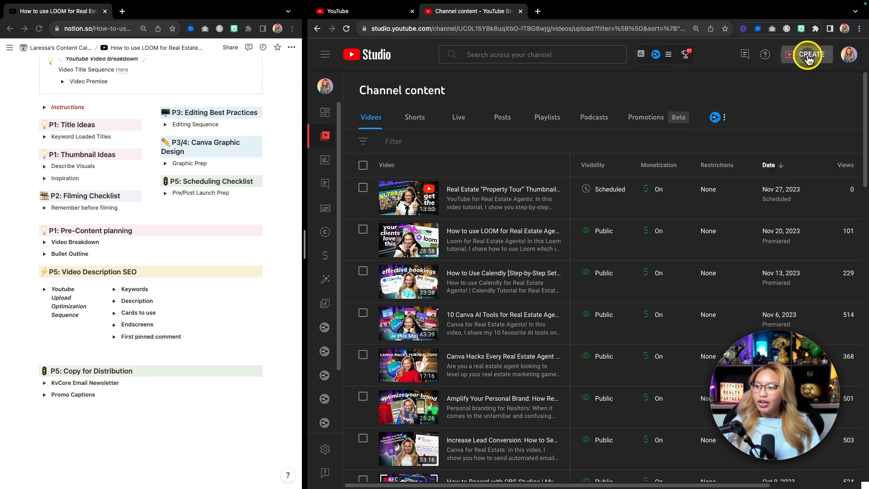
{"action": "left_click", "coordinate": [799, 80]}
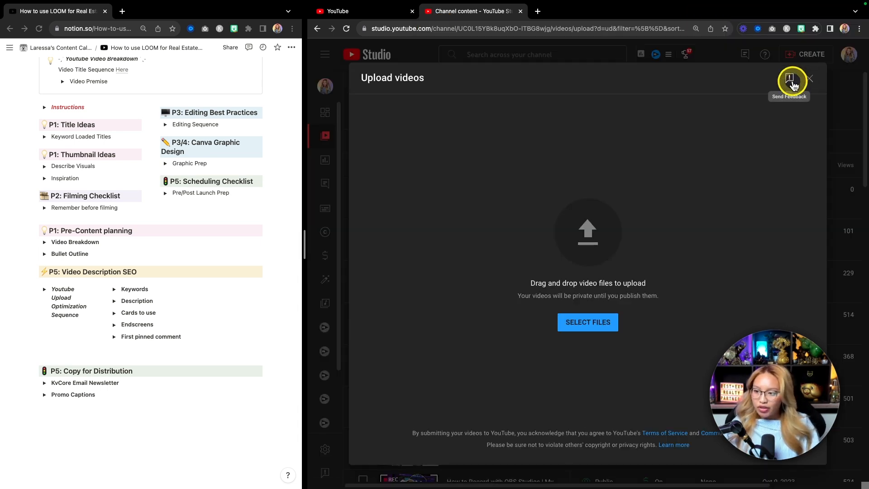
{"action": "left_click", "coordinate": [595, 325]}
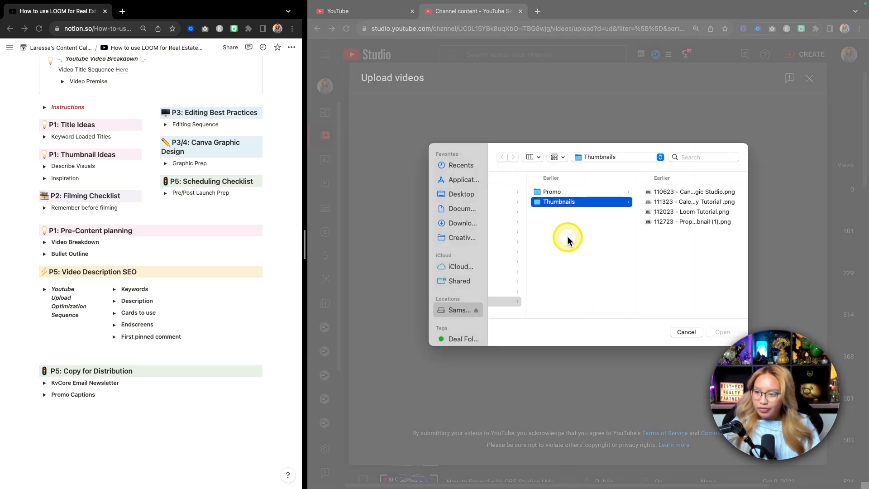
{"action": "scroll", "coordinate": [569, 240], "scroll_direction": "left", "scroll_amount": 2}
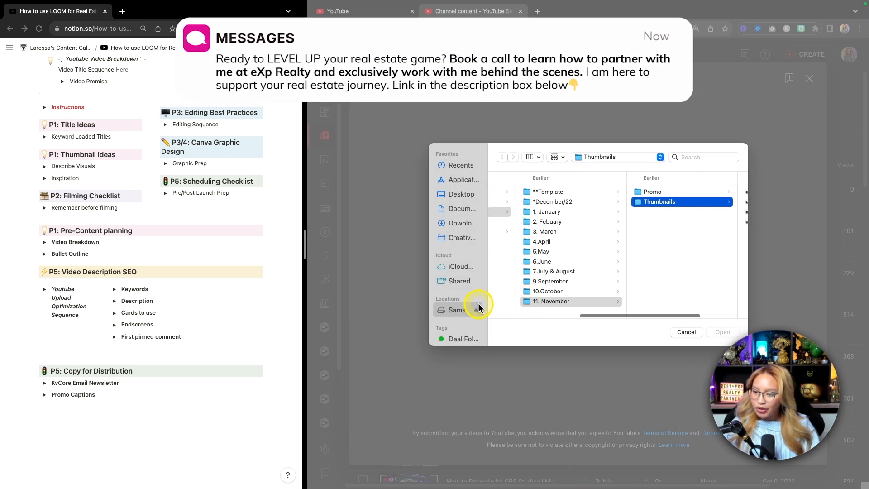
{"action": "scroll", "coordinate": [616, 252], "scroll_direction": "left", "scroll_amount": 4}
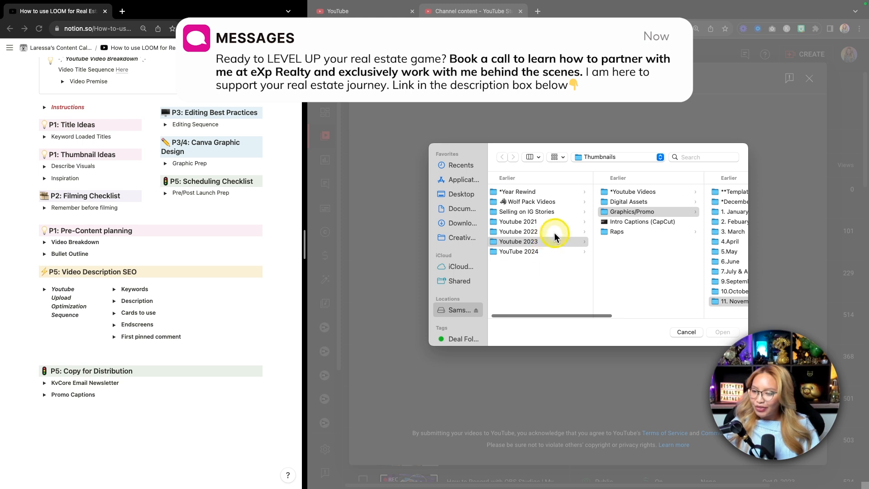
{"action": "left_click", "coordinate": [643, 196]}
{"action": "left_click", "coordinate": [693, 192]}
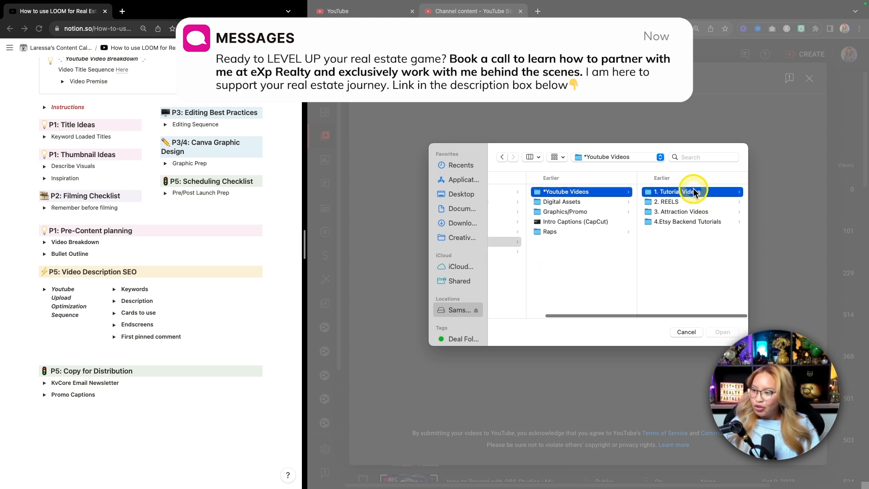
{"action": "left_click", "coordinate": [678, 291]}
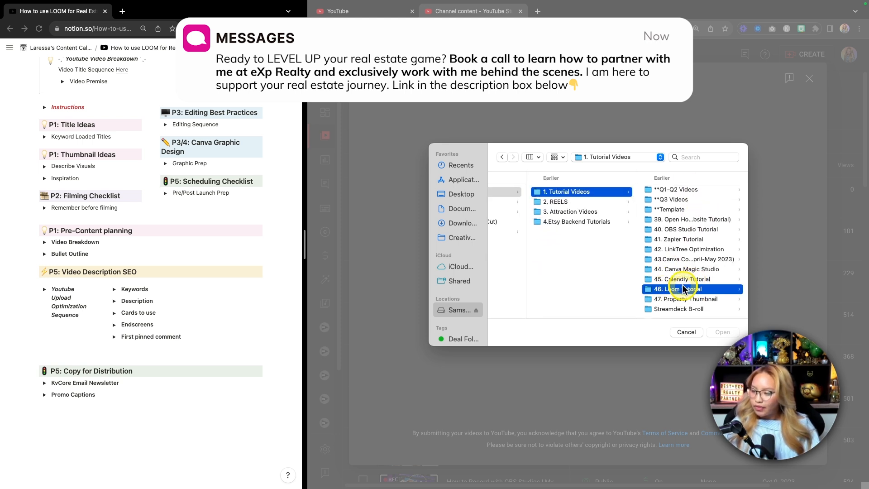
{"action": "left_click", "coordinate": [677, 222]}
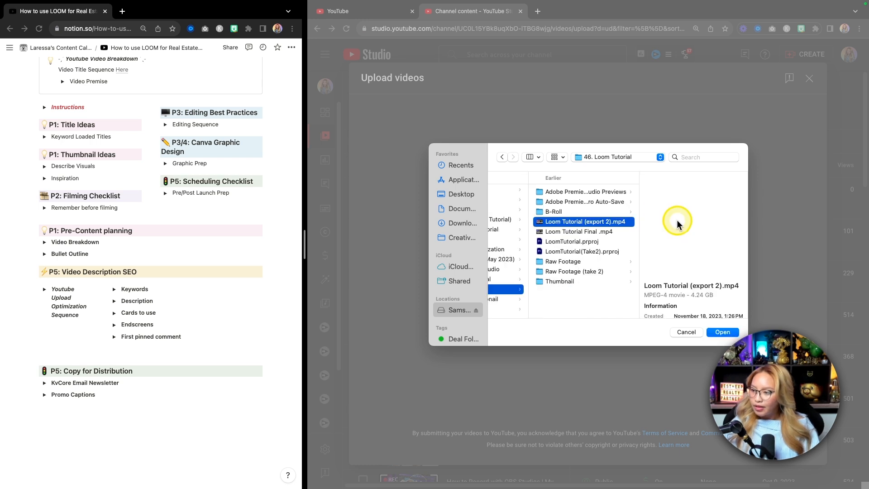
{"action": "left_click", "coordinate": [722, 332]}
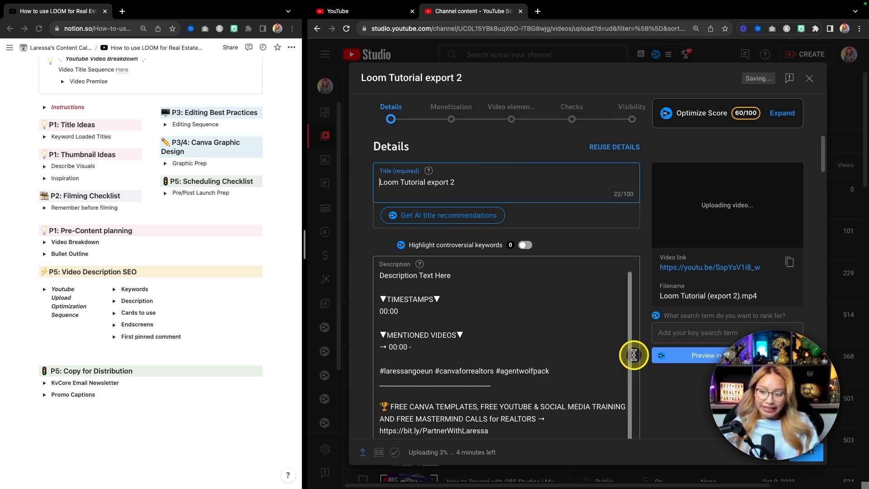
Proceed past the video details and turn monetization on for the uploaded video.
{"action": "left_click", "coordinate": [806, 458]}
{"action": "left_click", "coordinate": [471, 229]}
{"action": "left_click", "coordinate": [392, 225]}
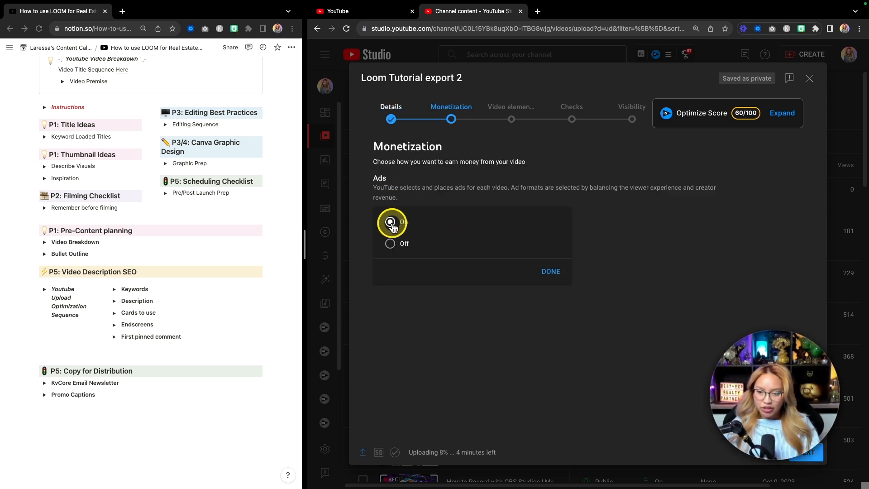
{"action": "left_click", "coordinate": [553, 274]}
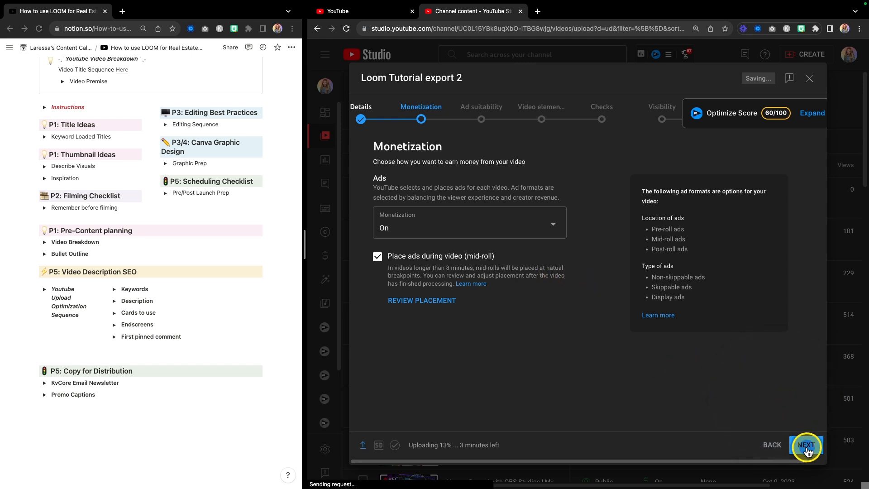
Rate the video's ad suitability as None of the above and submit the rating.
{"action": "left_click", "coordinate": [806, 445]}
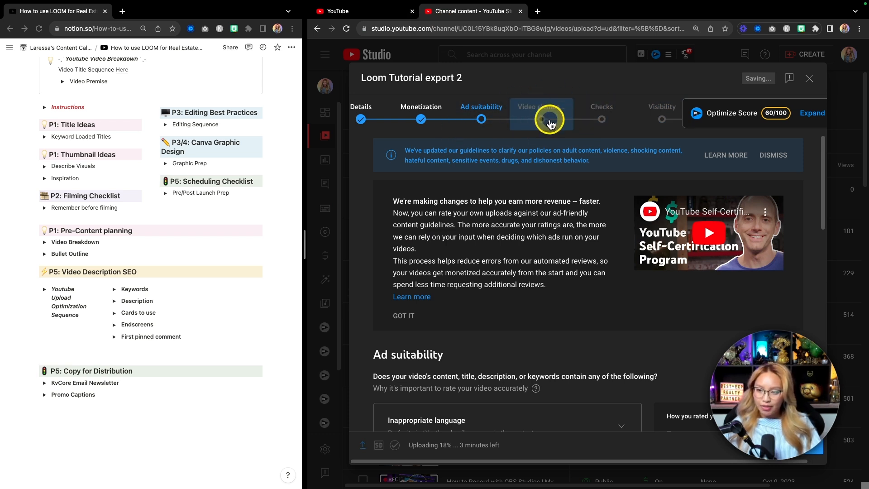
{"action": "scroll", "coordinate": [598, 229], "scroll_direction": "down", "scroll_amount": 10}
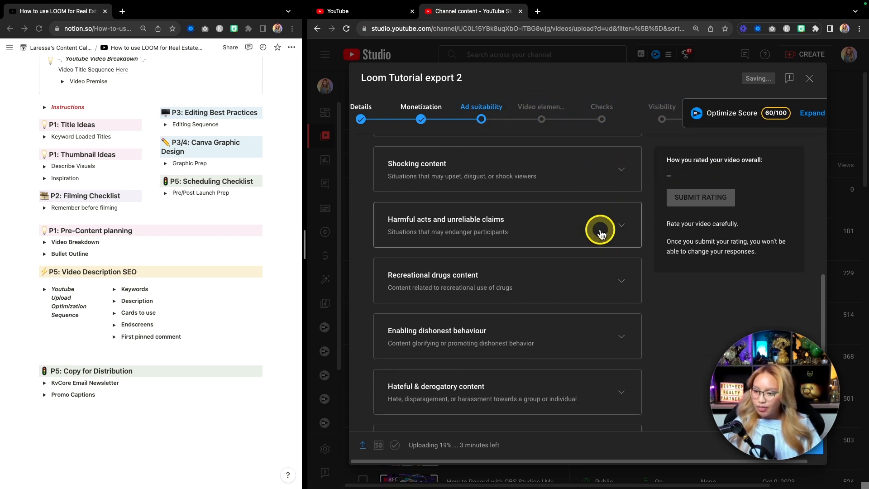
{"action": "scroll", "coordinate": [601, 233], "scroll_direction": "down", "scroll_amount": 4}
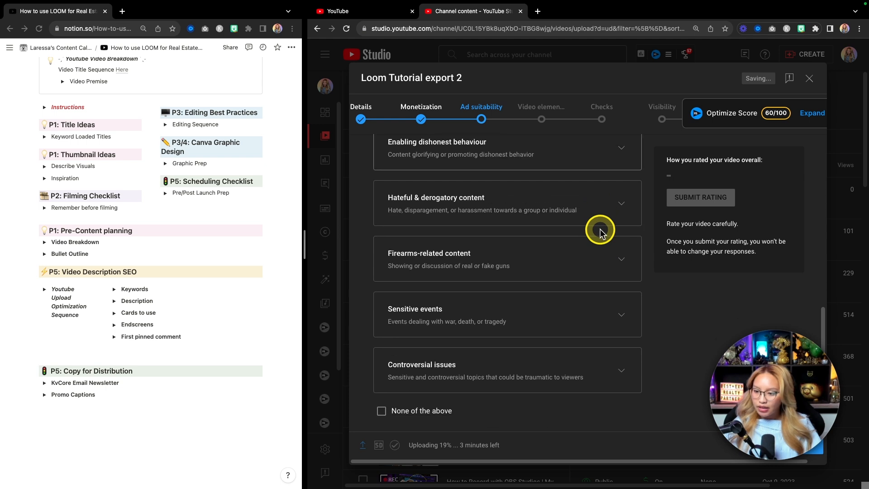
{"action": "left_click", "coordinate": [383, 410]}
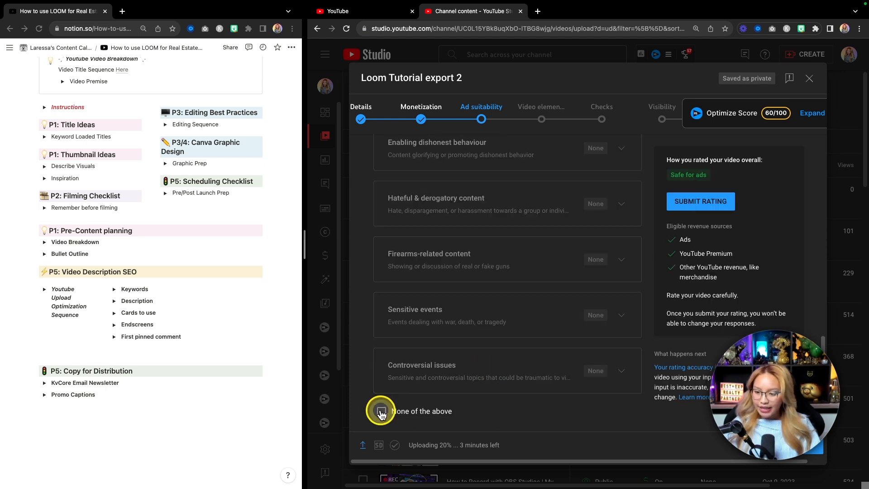
{"action": "left_click", "coordinate": [706, 207]}
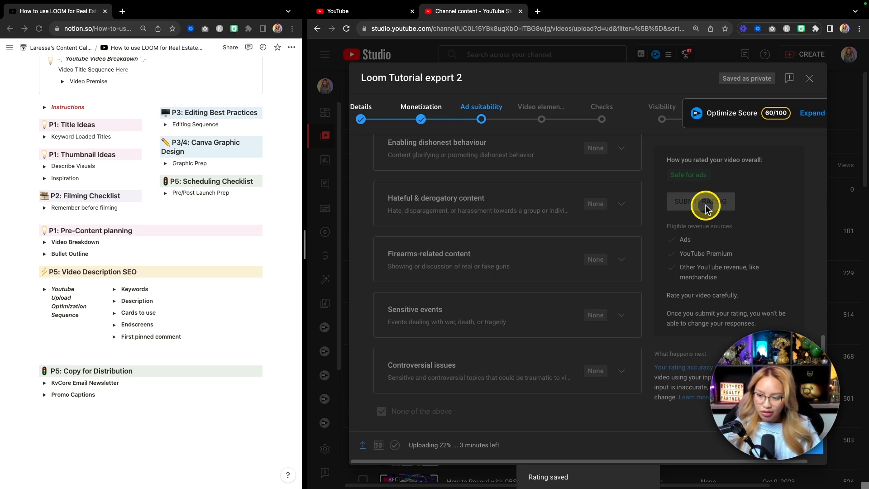
Advance through the video elements and checks stages to the visibility settings without adding anything.
{"action": "left_click", "coordinate": [809, 446]}
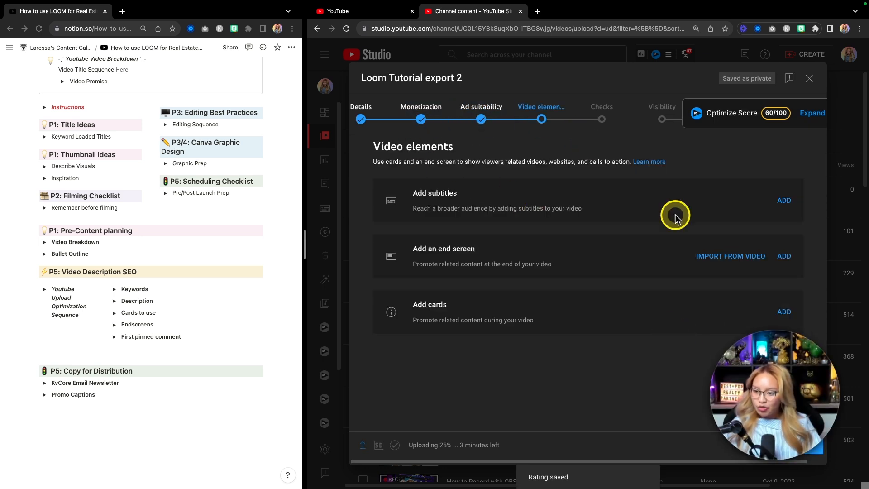
{"action": "left_click", "coordinate": [818, 445]}
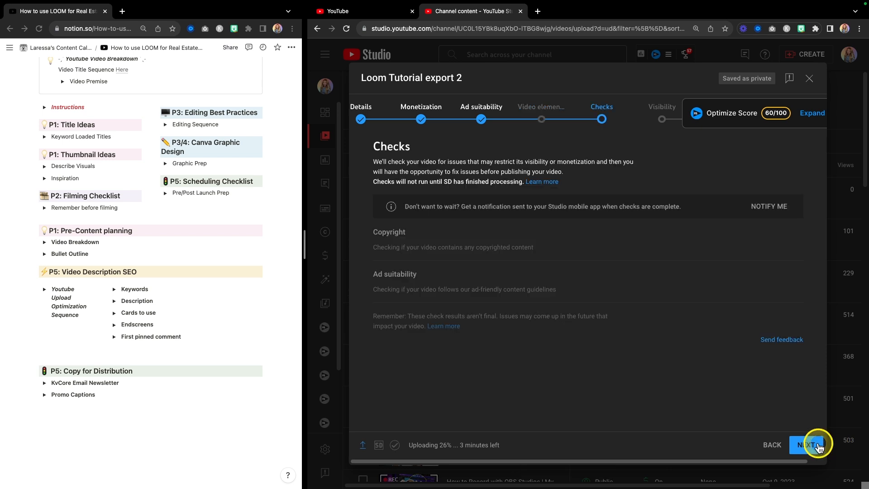
{"action": "left_click", "coordinate": [819, 446]}
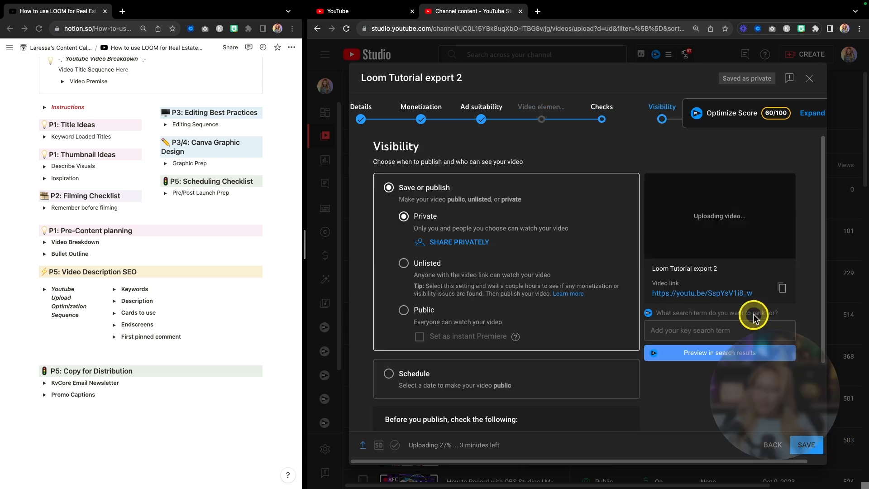
Set the video's visibility to Unlisted, save it and dismiss the uploading notice.
{"action": "left_click", "coordinate": [409, 266]}
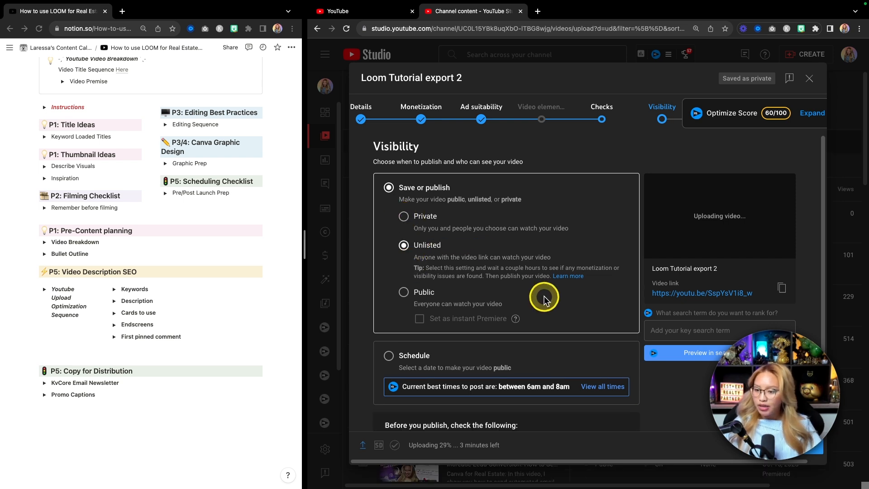
{"action": "left_click", "coordinate": [806, 446]}
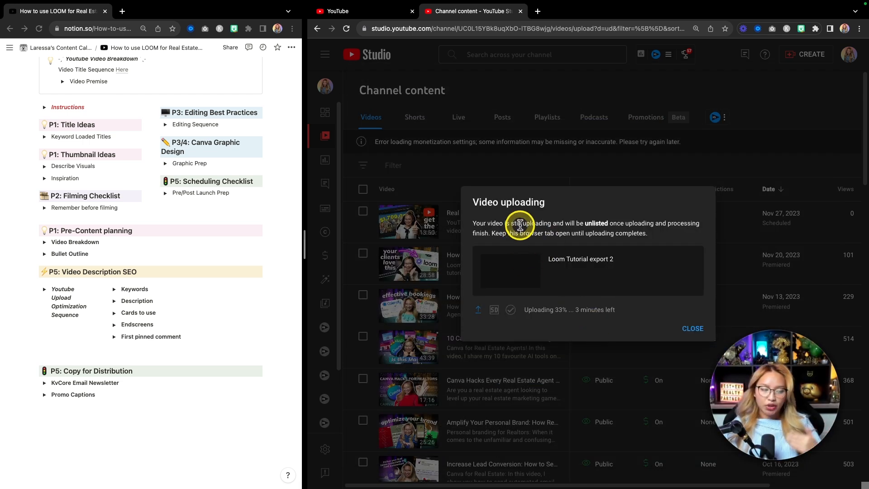
{"action": "left_click", "coordinate": [694, 330]}
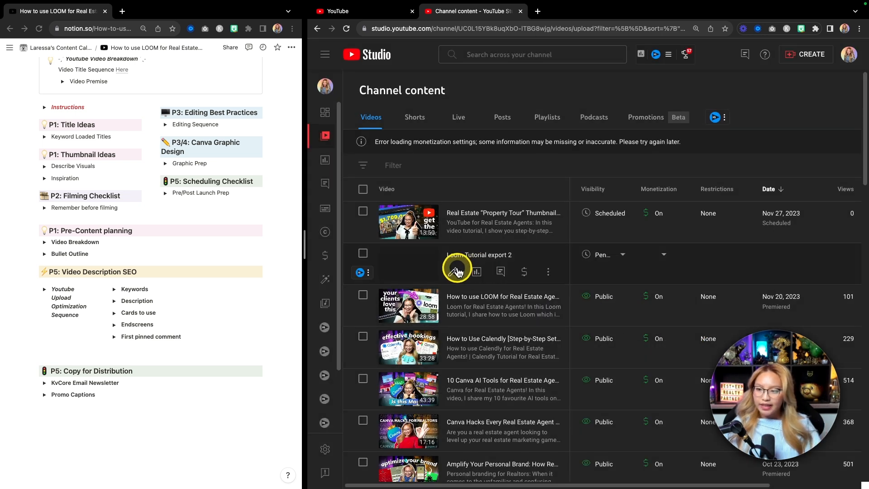
Open the details of Loom Tutorial export 2 and review its prefilled description template.
{"action": "left_click", "coordinate": [475, 261]}
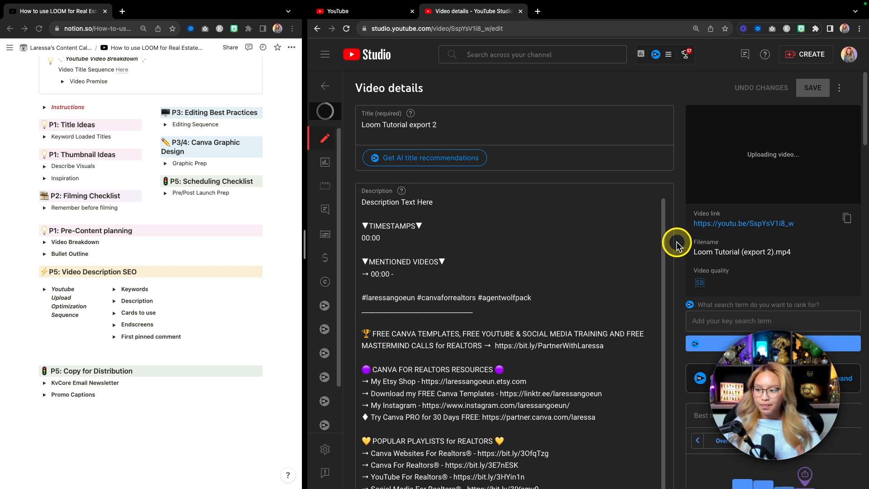
{"action": "scroll", "coordinate": [676, 245], "scroll_direction": "down", "scroll_amount": 5}
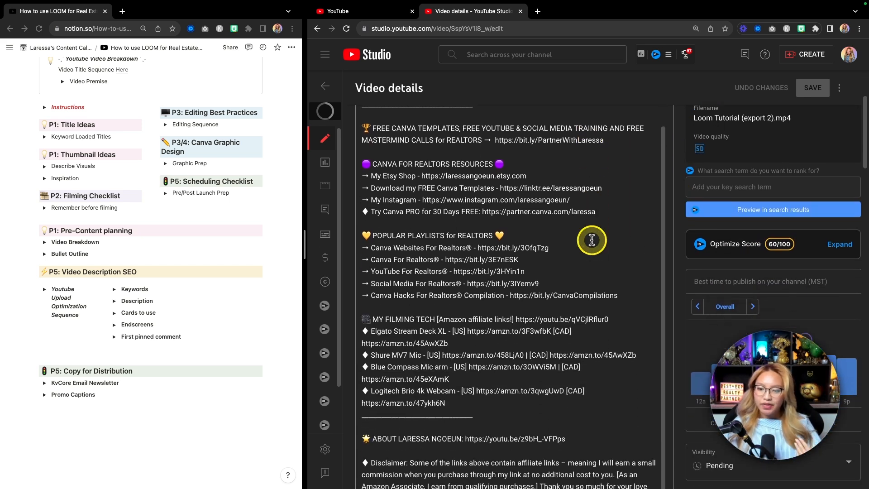
{"action": "scroll", "coordinate": [592, 240], "scroll_direction": "down", "scroll_amount": 4}
{"action": "scroll", "coordinate": [591, 240], "scroll_direction": "up", "scroll_amount": 9}
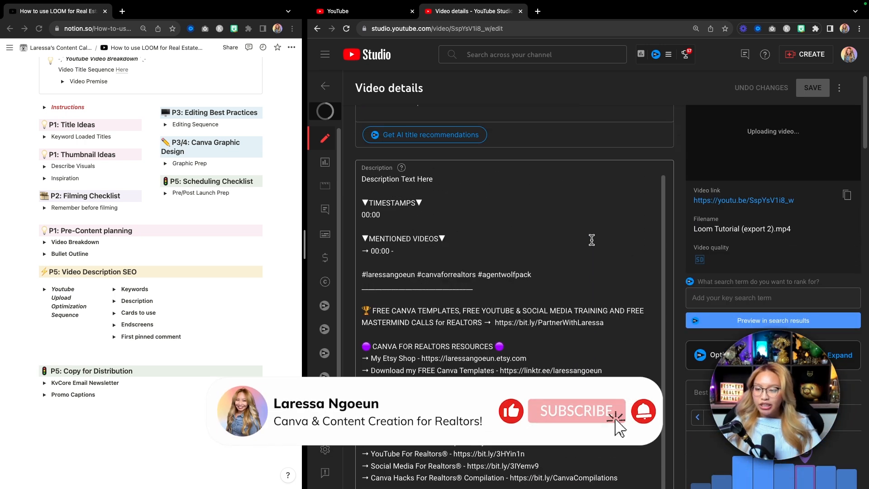
{"action": "key", "text": "fn"}
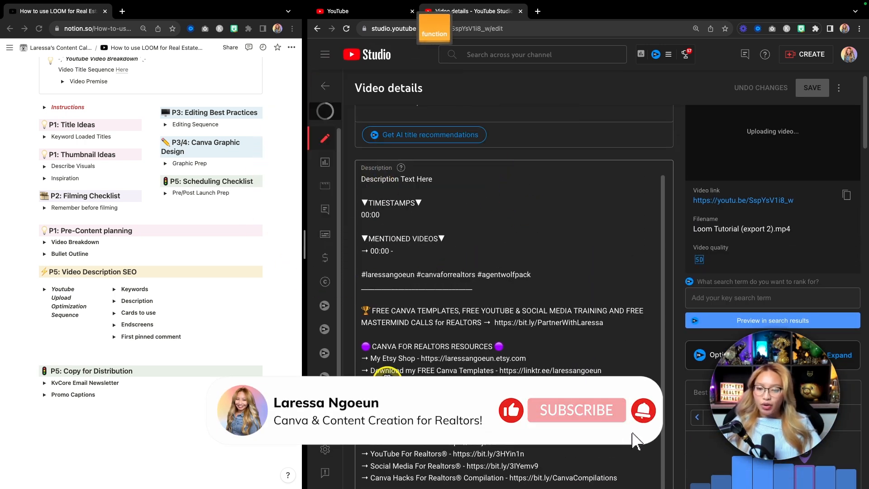
{"action": "scroll", "coordinate": [522, 372], "scroll_direction": "down", "scroll_amount": 2}
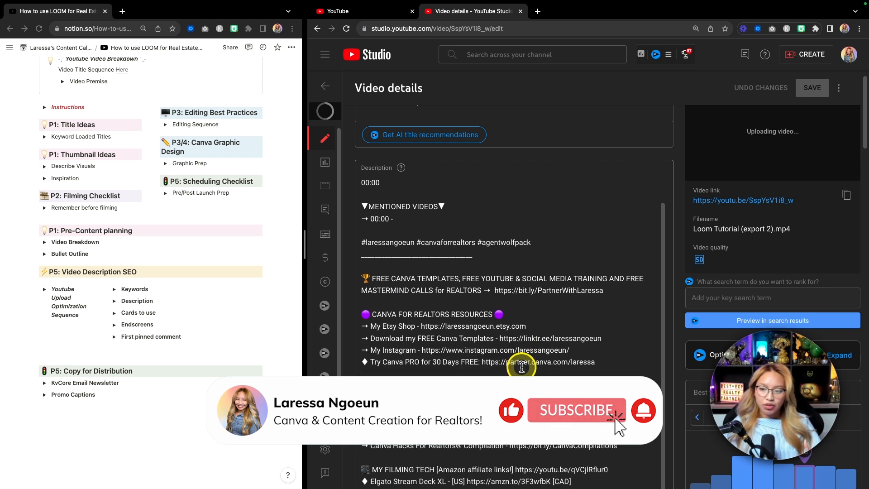
{"action": "scroll", "coordinate": [522, 367], "scroll_direction": "down", "scroll_amount": 3}
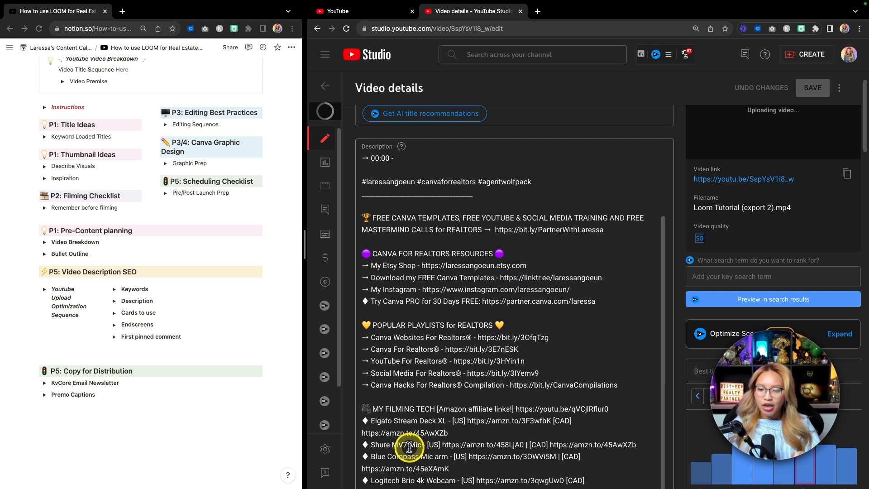
Review the default description template in the channel's upload defaults and close the settings without changes.
{"action": "key", "text": "fn"}
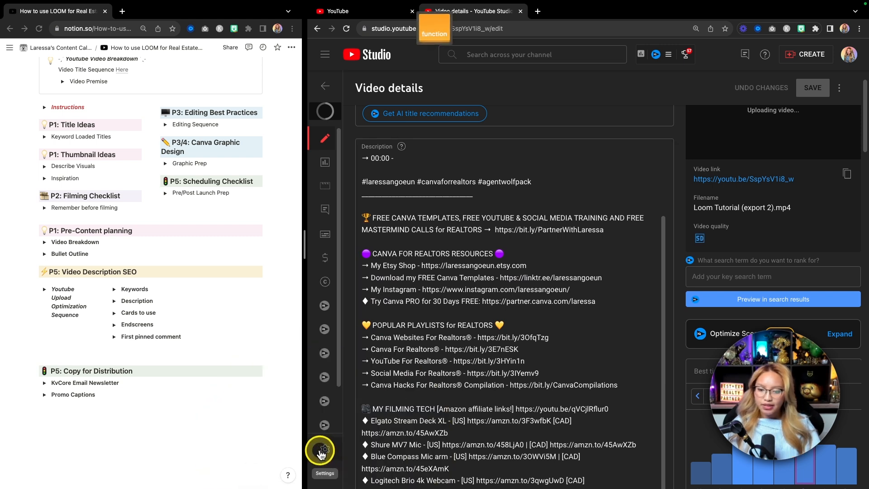
{"action": "left_click", "coordinate": [325, 450]}
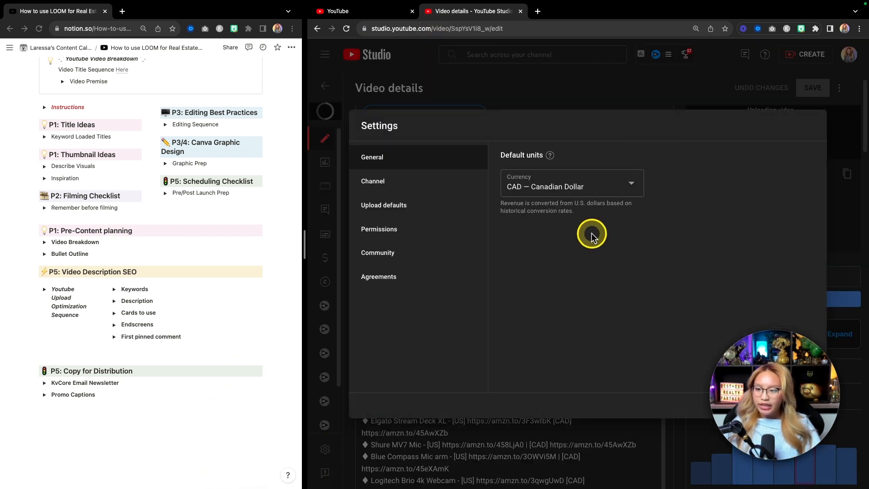
{"action": "left_click", "coordinate": [387, 209]}
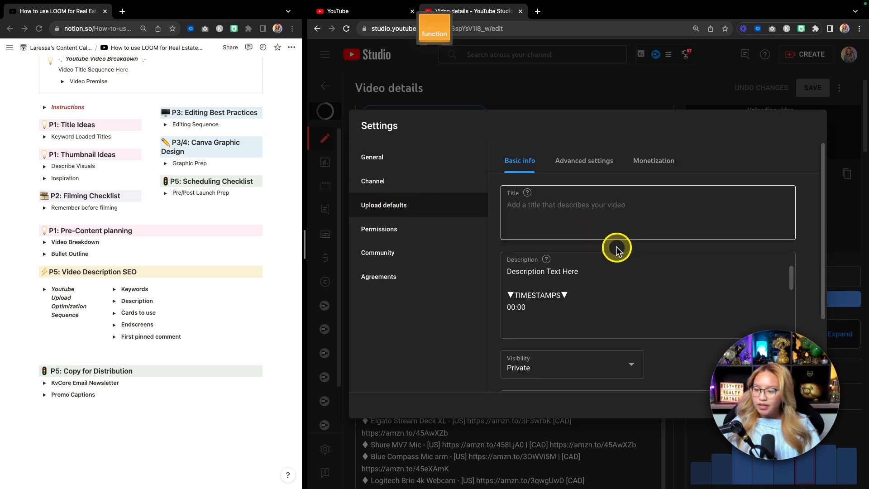
{"action": "scroll", "coordinate": [553, 295], "scroll_direction": "down", "scroll_amount": 5}
{"action": "scroll", "coordinate": [553, 297], "scroll_direction": "down", "scroll_amount": 8}
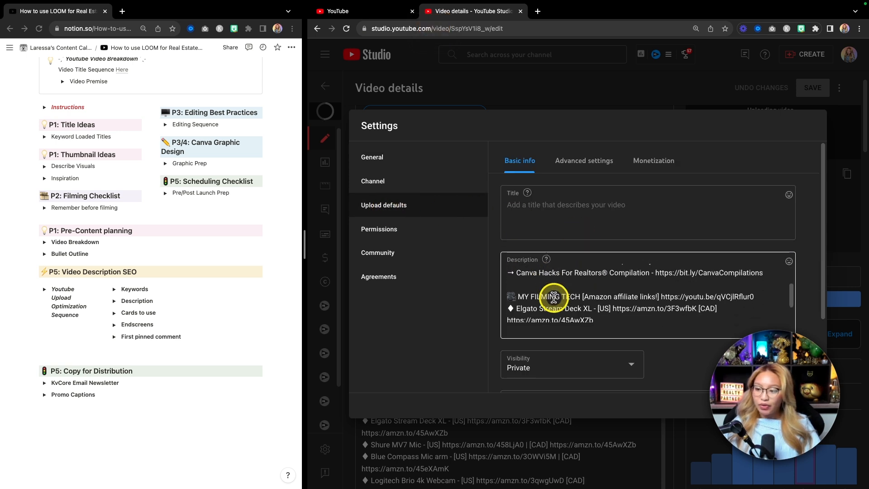
{"action": "scroll", "coordinate": [554, 297], "scroll_direction": "up", "scroll_amount": 12}
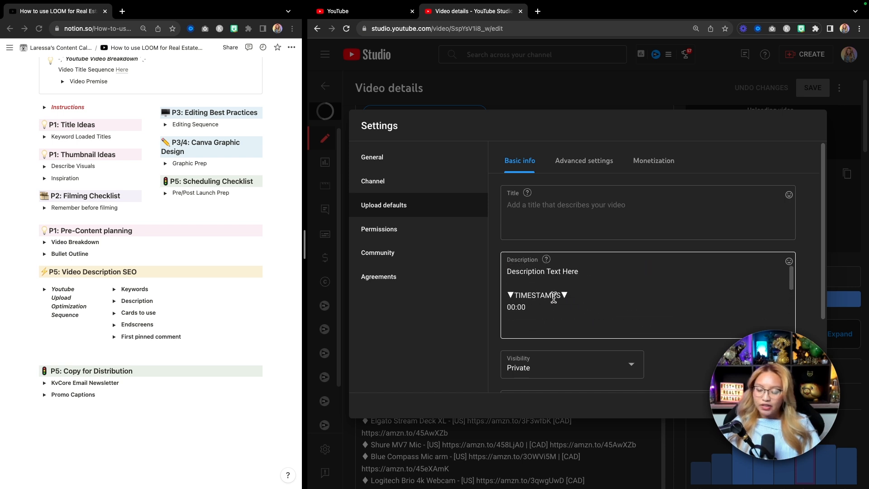
{"action": "scroll", "coordinate": [553, 297], "scroll_direction": "down", "scroll_amount": 2}
{"action": "scroll", "coordinate": [553, 297], "scroll_direction": "up", "scroll_amount": 1}
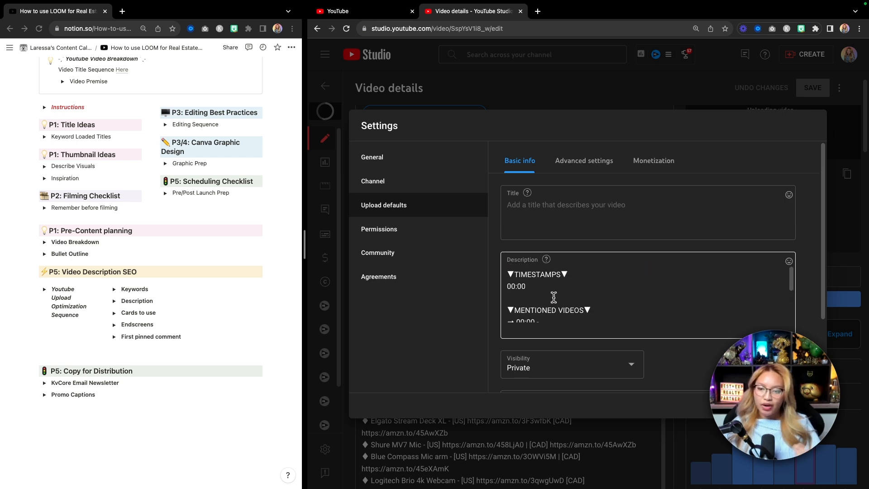
{"action": "scroll", "coordinate": [554, 296], "scroll_direction": "up", "scroll_amount": 1}
{"action": "left_click", "coordinate": [573, 274]}
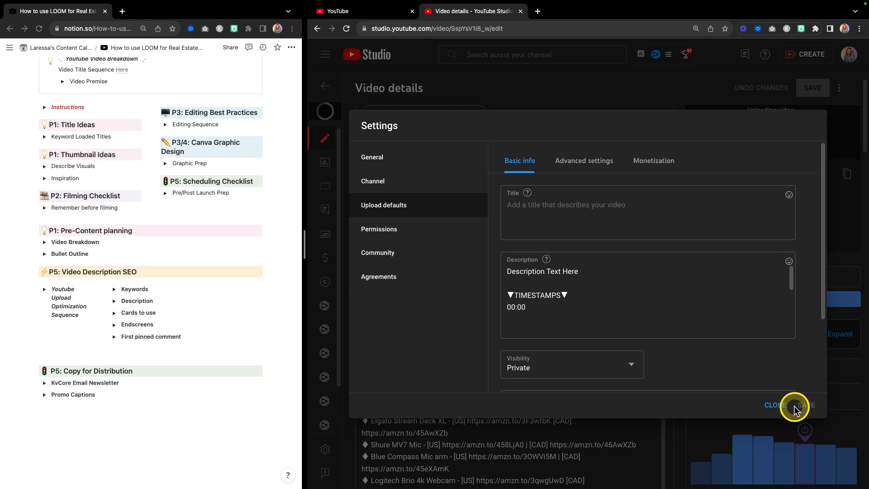
{"action": "left_click", "coordinate": [775, 406]}
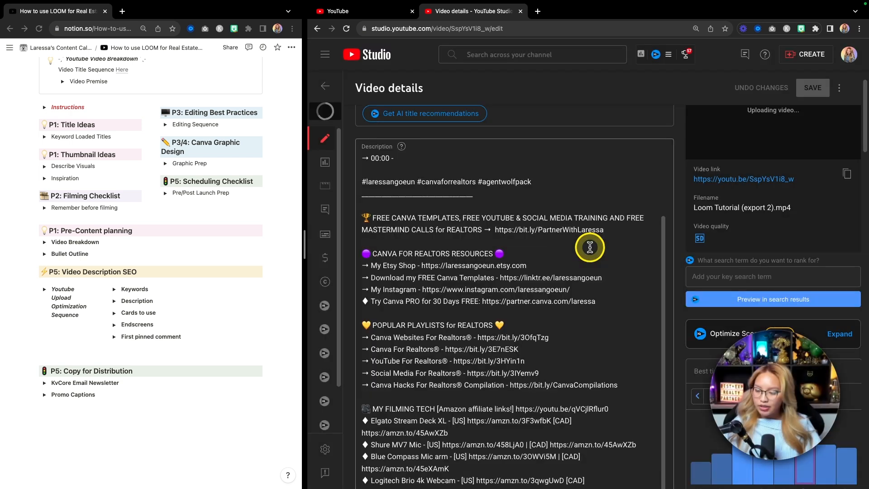
Review the video's description sections and the best time to publish chart on the details page.
{"action": "scroll", "coordinate": [589, 225], "scroll_direction": "up", "scroll_amount": 5}
{"action": "left_click", "coordinate": [620, 227]}
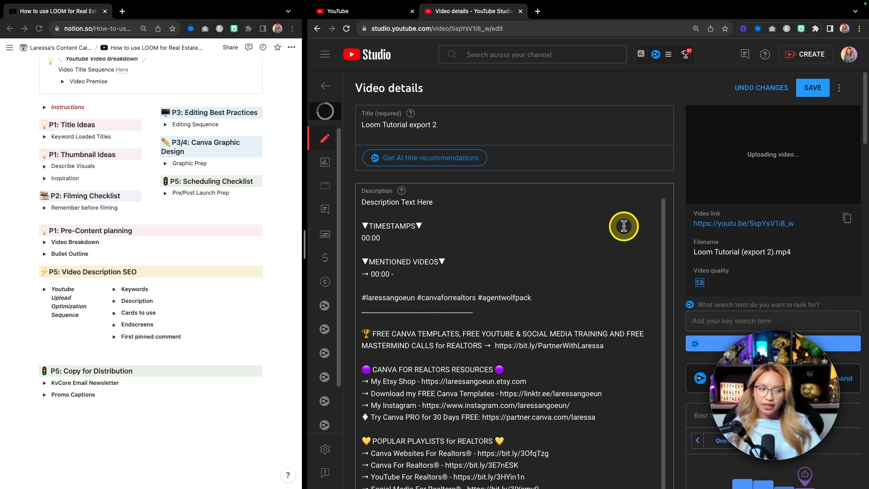
{"action": "scroll", "coordinate": [757, 253], "scroll_direction": "down", "scroll_amount": 3}
{"action": "scroll", "coordinate": [759, 258], "scroll_direction": "down", "scroll_amount": 1}
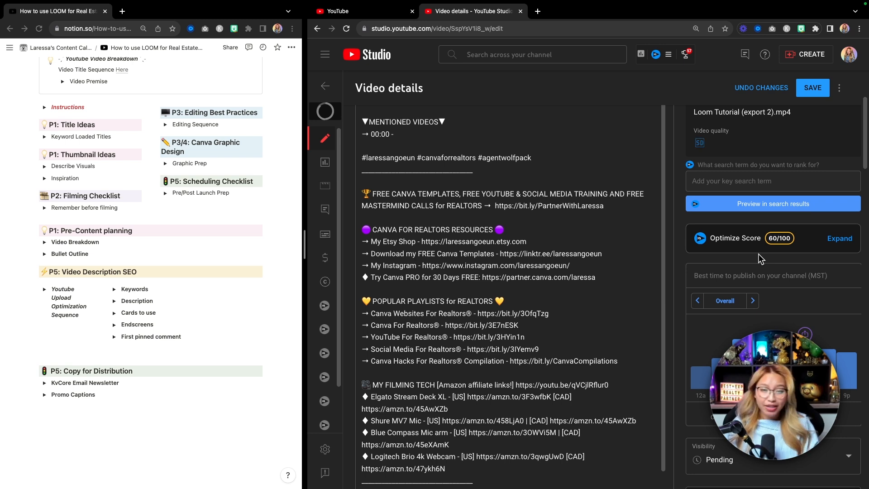
{"action": "scroll", "coordinate": [759, 253], "scroll_direction": "down", "scroll_amount": 1}
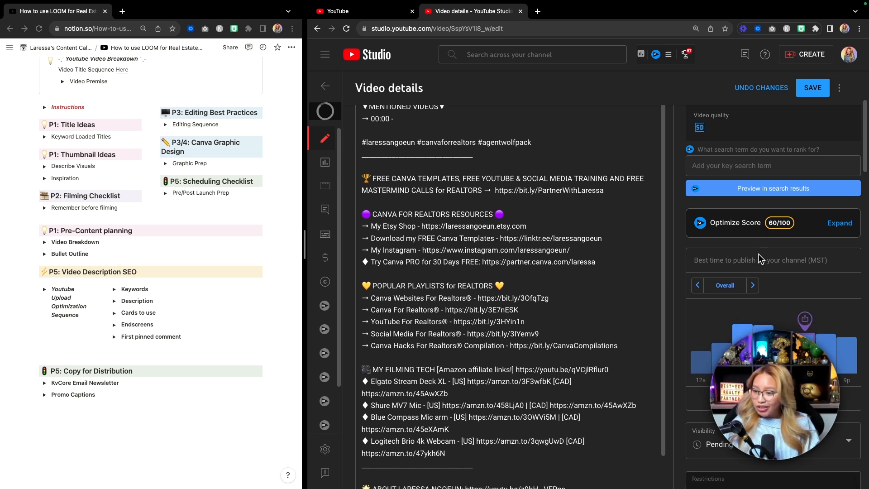
{"action": "scroll", "coordinate": [759, 253], "scroll_direction": "down", "scroll_amount": 1}
{"action": "scroll", "coordinate": [759, 253], "scroll_direction": "down", "scroll_amount": 2}
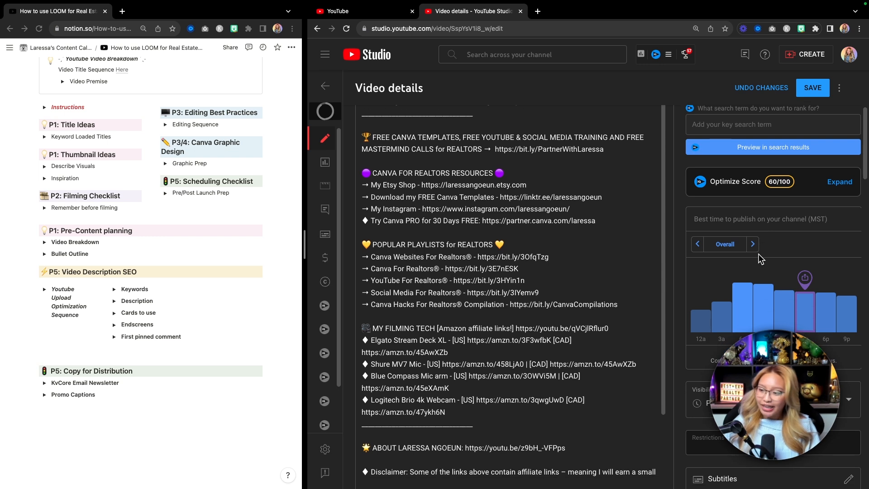
{"action": "scroll", "coordinate": [759, 254], "scroll_direction": "down", "scroll_amount": 2}
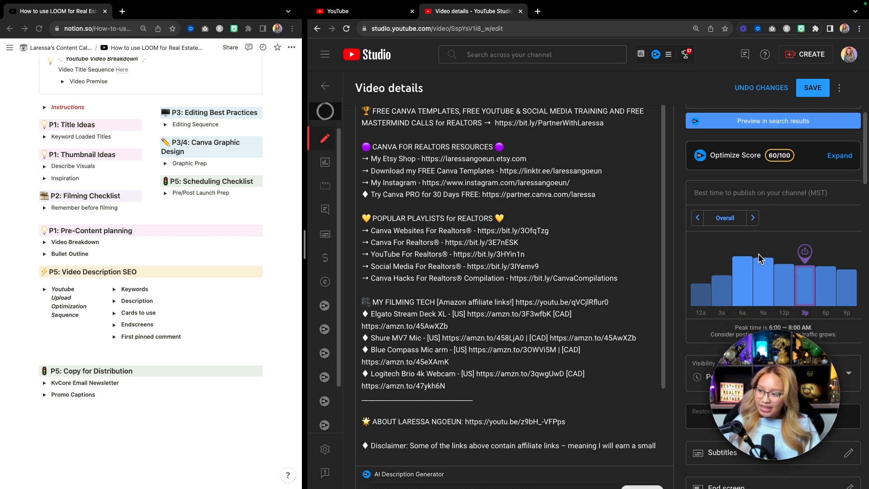
{"action": "scroll", "coordinate": [759, 254], "scroll_direction": "down", "scroll_amount": 2}
{"action": "scroll", "coordinate": [752, 264], "scroll_direction": "up", "scroll_amount": 2}
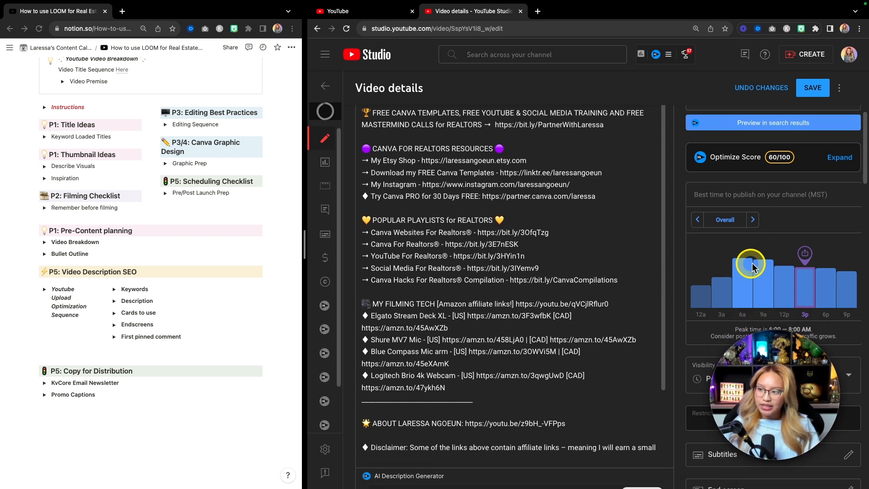
Expand the Optimize Score, examine its high and low priority criteria, and collapse it again.
{"action": "left_click", "coordinate": [841, 159]}
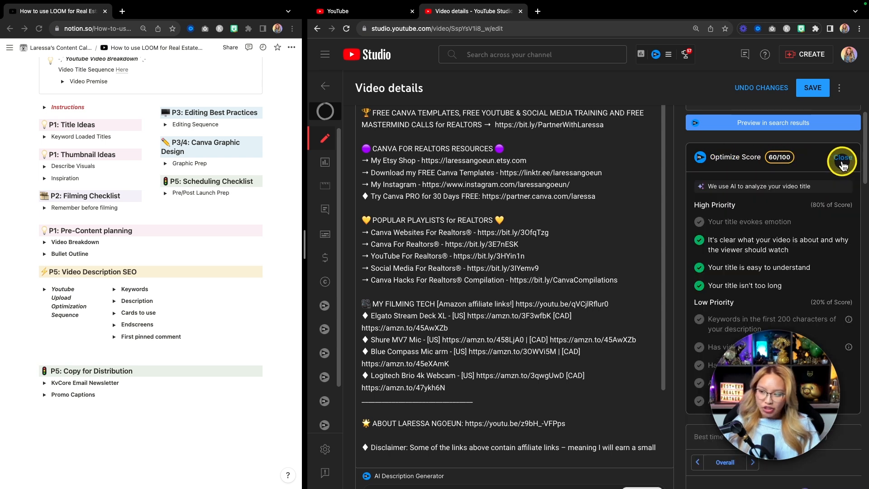
{"action": "scroll", "coordinate": [780, 226], "scroll_direction": "down", "scroll_amount": 5}
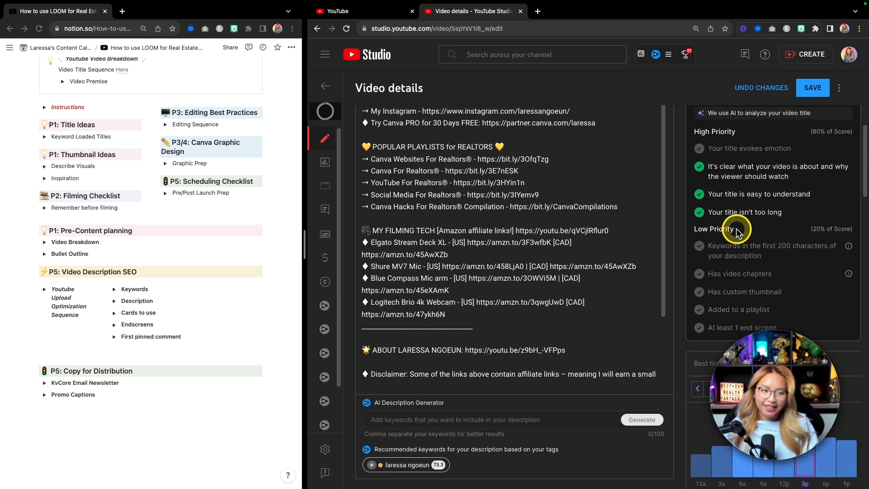
{"action": "scroll", "coordinate": [754, 267], "scroll_direction": "up", "scroll_amount": 3}
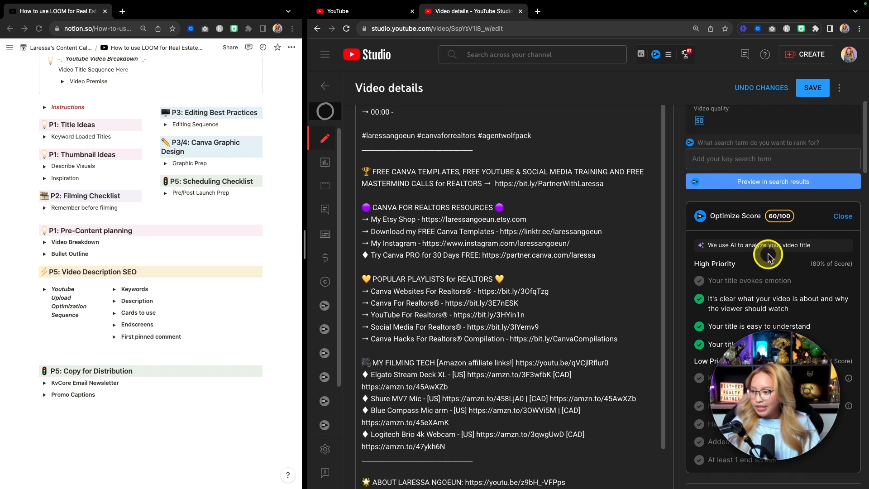
{"action": "left_click", "coordinate": [843, 220]}
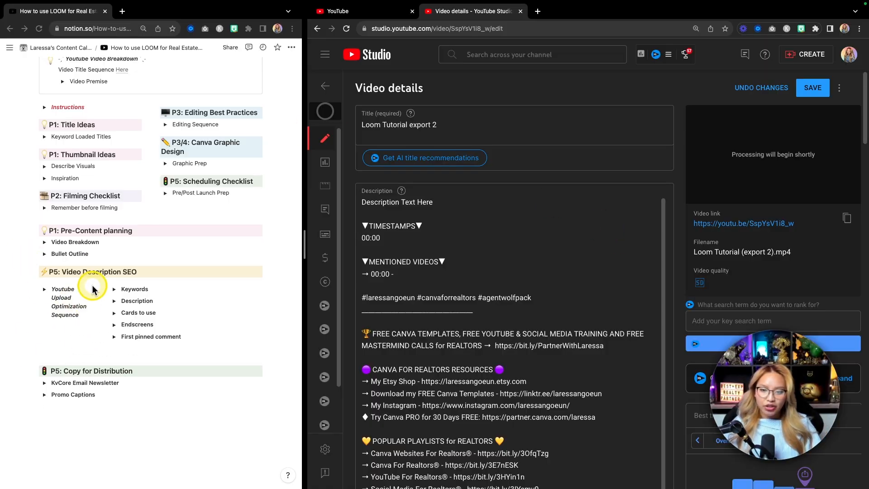
In the Notion page, expand the Youtube Upload Optimization Sequence checklist and widen its column.
{"action": "left_click", "coordinate": [44, 290]}
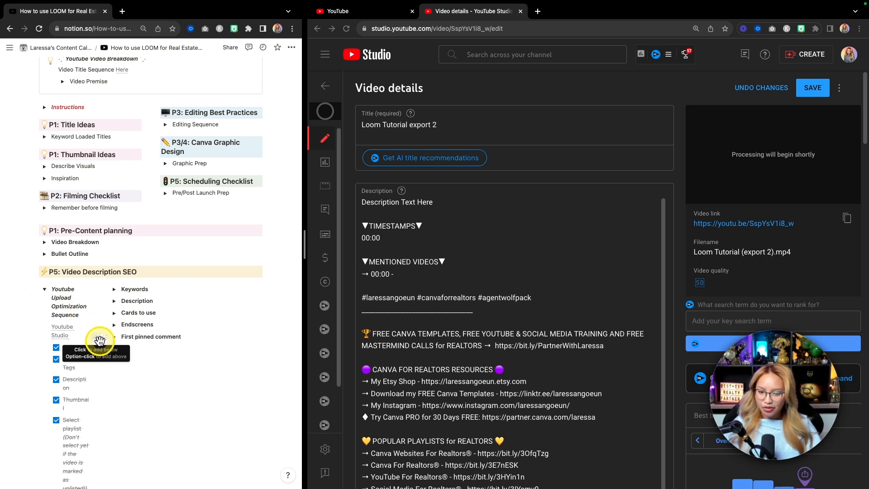
{"action": "left_click_drag", "start_coordinate": [97, 370], "coordinate": [123, 369]}
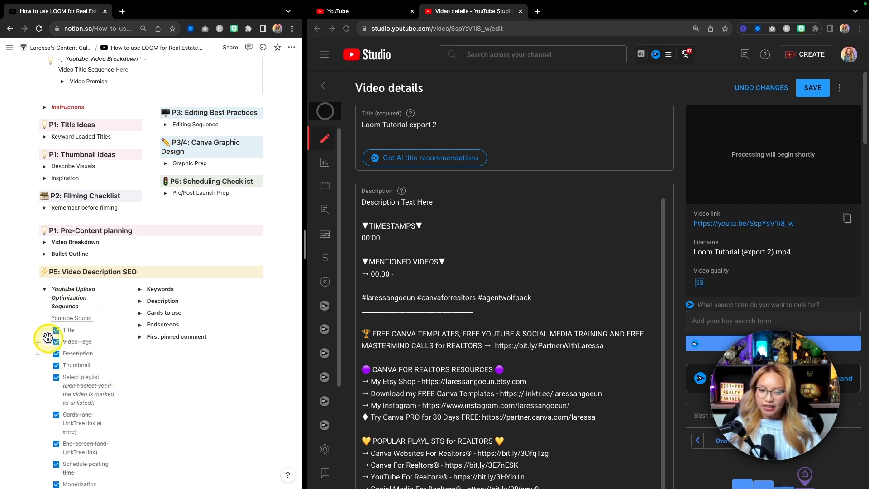
Uncheck all items of the Youtube Upload Optimization Sequence, from Title through Monetization.
{"action": "scroll", "coordinate": [53, 336], "scroll_direction": "down", "scroll_amount": 3}
{"action": "left_click", "coordinate": [56, 263]}
{"action": "left_click", "coordinate": [56, 275]}
{"action": "left_click", "coordinate": [56, 286]}
{"action": "left_click", "coordinate": [56, 298]}
{"action": "left_click", "coordinate": [56, 310]}
{"action": "left_click", "coordinate": [57, 347]}
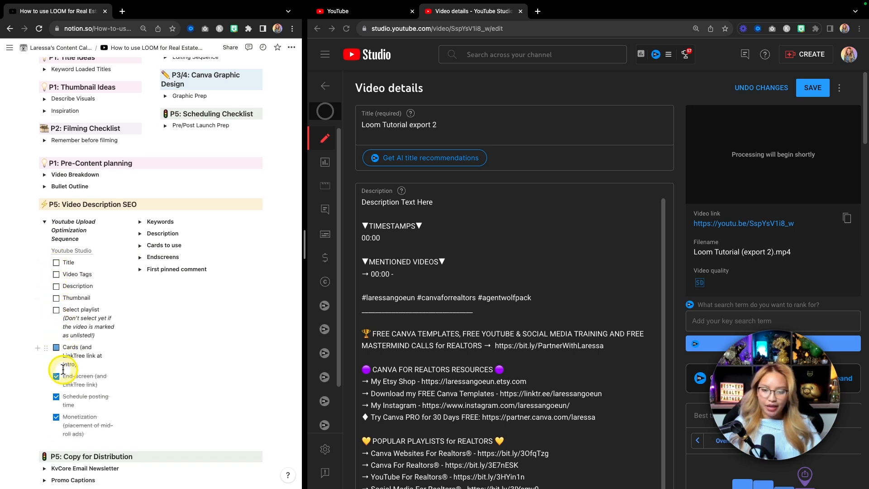
{"action": "left_click", "coordinate": [56, 376]}
{"action": "left_click", "coordinate": [56, 397]}
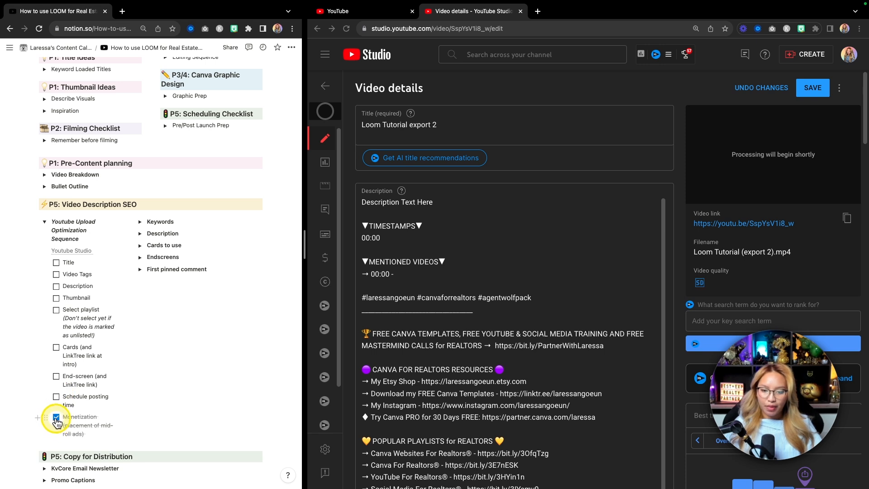
{"action": "left_click", "coordinate": [56, 418]}
{"action": "scroll", "coordinate": [164, 389], "scroll_direction": "down", "scroll_amount": 2}
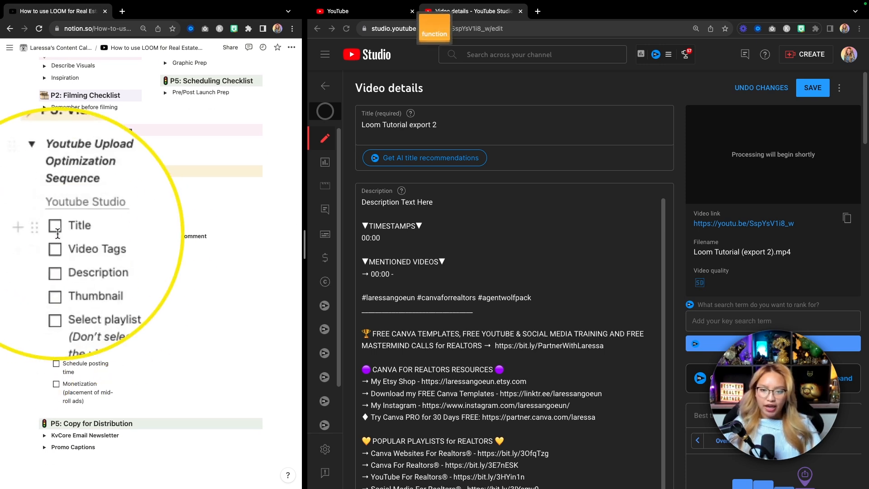
Replace the video title with "How to use LOOM for Real Estate Agents [Film & Screen Record]" copied from the Notion page and save.
{"action": "scroll", "coordinate": [90, 223], "scroll_direction": "up", "scroll_amount": 10}
{"action": "left_click_drag", "start_coordinate": [245, 194], "coordinate": [23, 178]}
{"action": "key", "text": "super+c"}
{"action": "left_click", "coordinate": [440, 125]}
{"action": "left_click_drag", "start_coordinate": [441, 126], "coordinate": [346, 122]}
{"action": "key", "text": "super+v"}
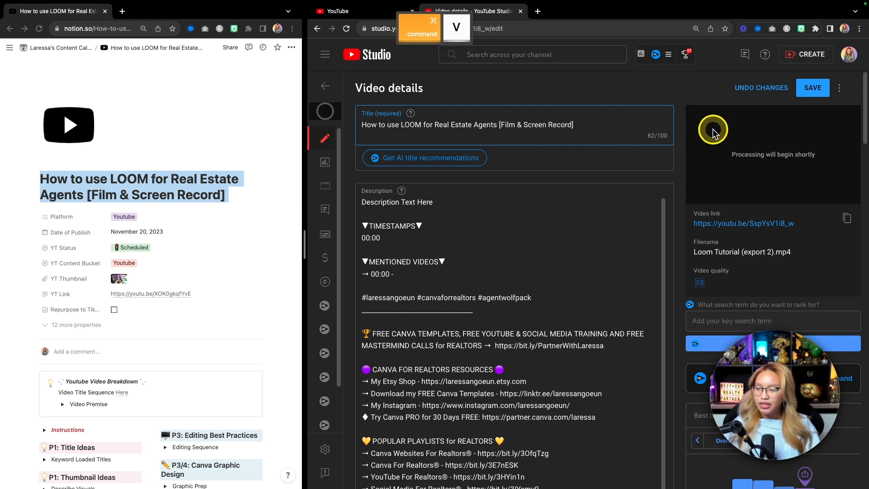
{"action": "left_click", "coordinate": [814, 86]}
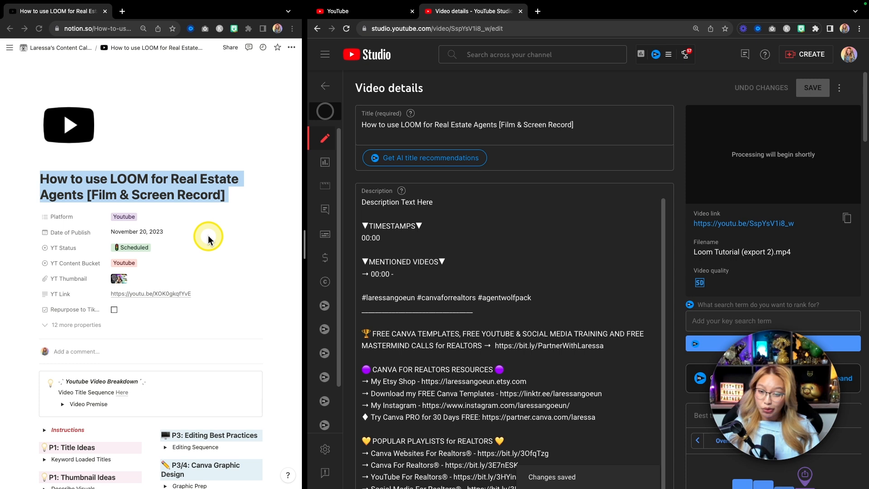
Check off Title in the Youtube Upload Optimization Sequence checklist on the Notion page.
{"action": "scroll", "coordinate": [217, 235], "scroll_direction": "down", "scroll_amount": 5}
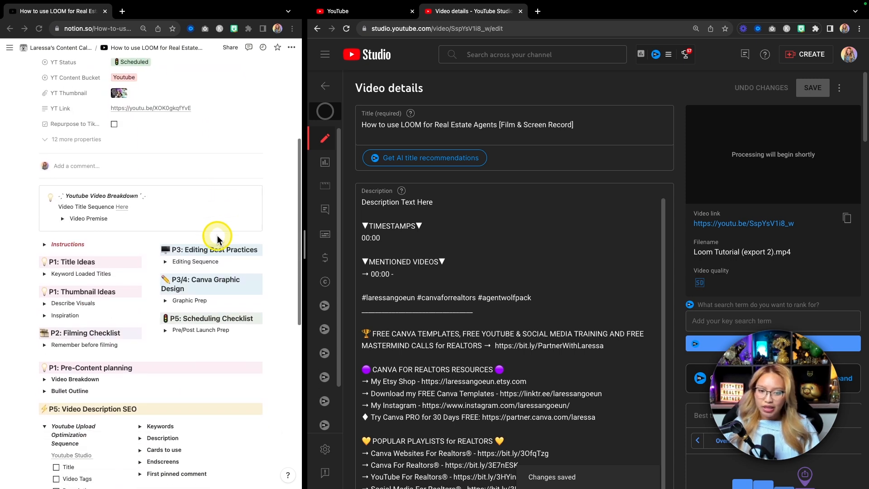
{"action": "scroll", "coordinate": [217, 237], "scroll_direction": "down", "scroll_amount": 5}
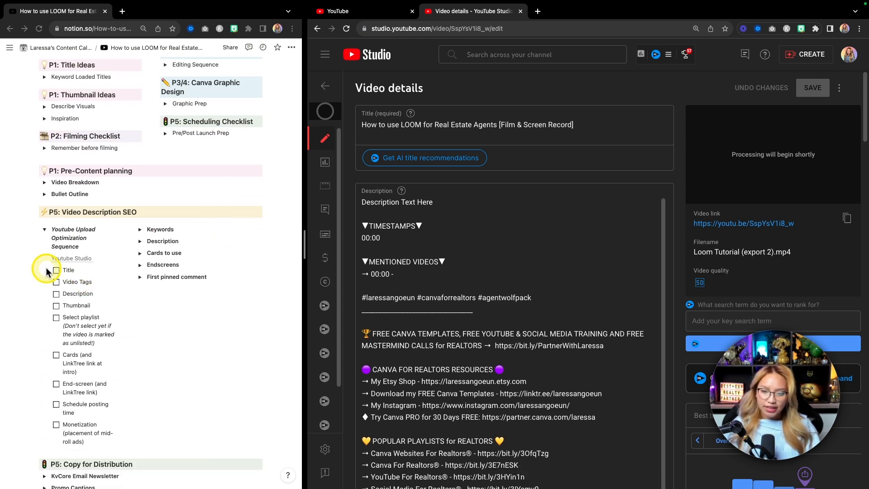
{"action": "left_click", "coordinate": [56, 271]}
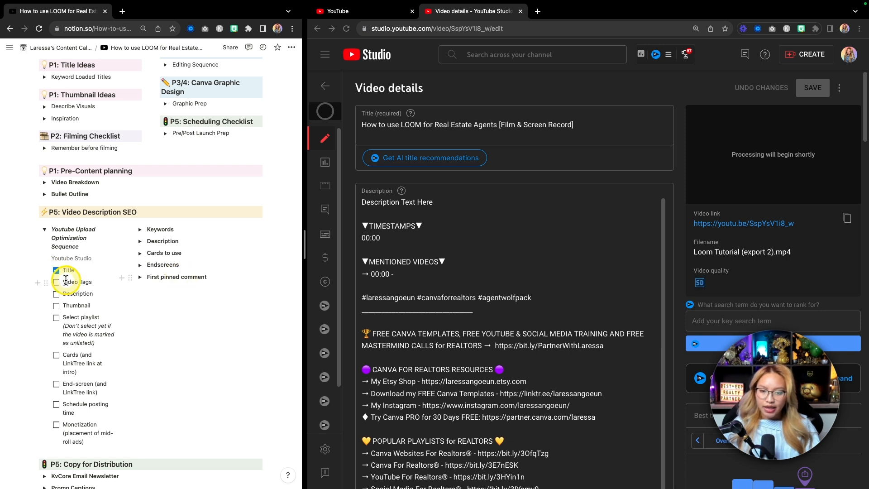
Expand the Keywords section and examine the seed keywords and their monthly search volumes in the Keyword Research table.
{"action": "key", "text": "fn"}
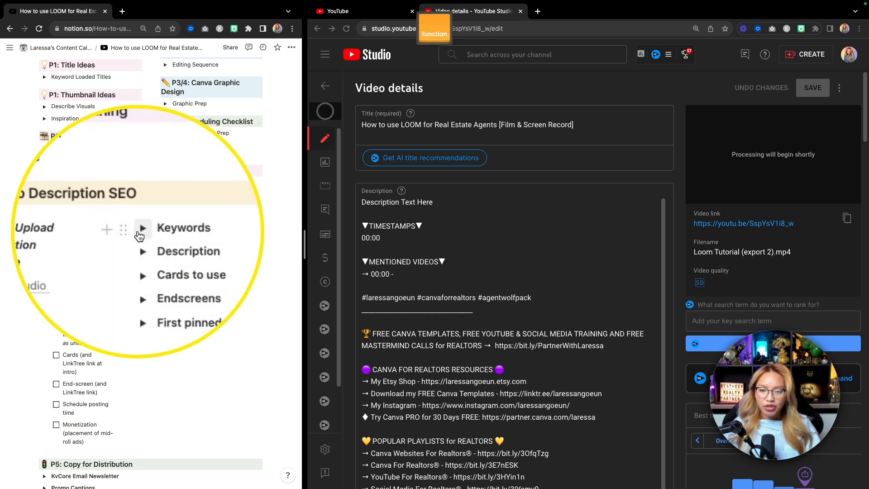
{"action": "left_click", "coordinate": [141, 230]}
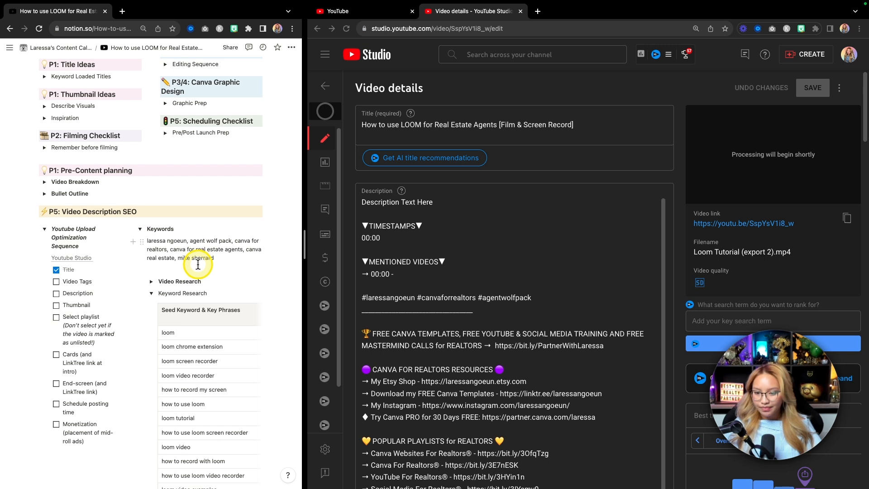
{"action": "scroll", "coordinate": [198, 264], "scroll_direction": "down", "scroll_amount": 2}
{"action": "scroll", "coordinate": [198, 264], "scroll_direction": "down", "scroll_amount": 4}
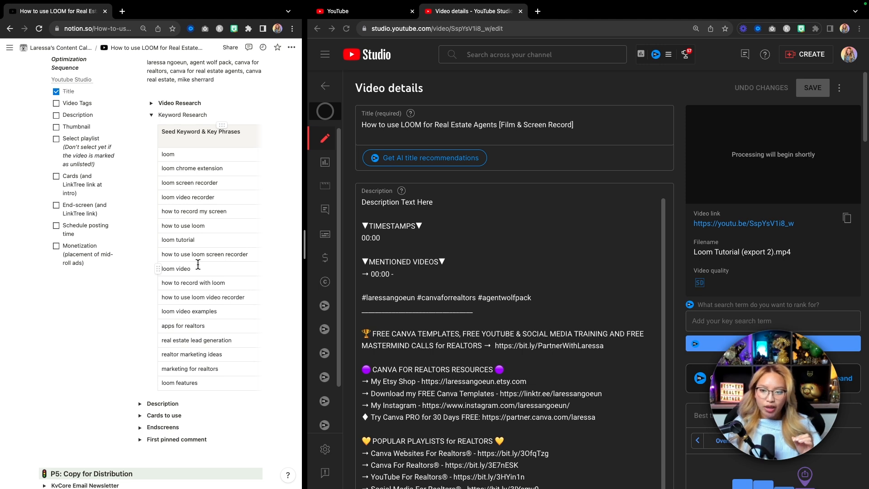
{"action": "key", "text": "fn"}
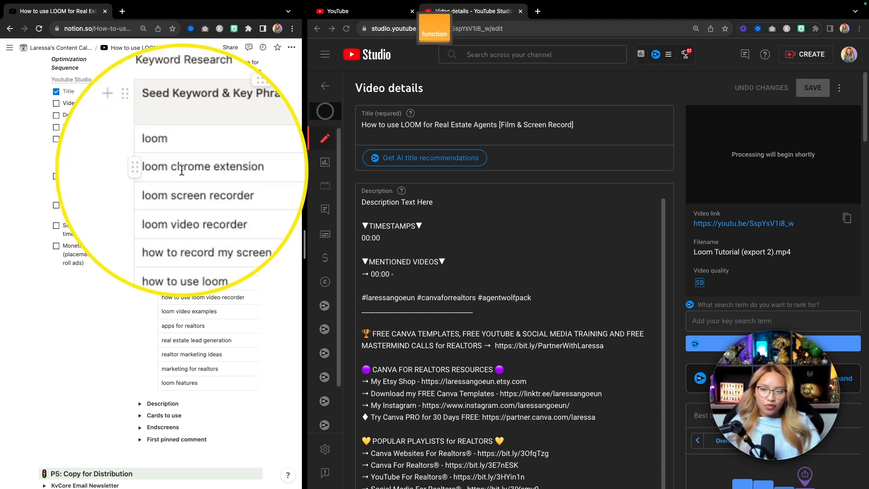
{"action": "scroll", "coordinate": [194, 190], "scroll_direction": "right", "scroll_amount": 5}
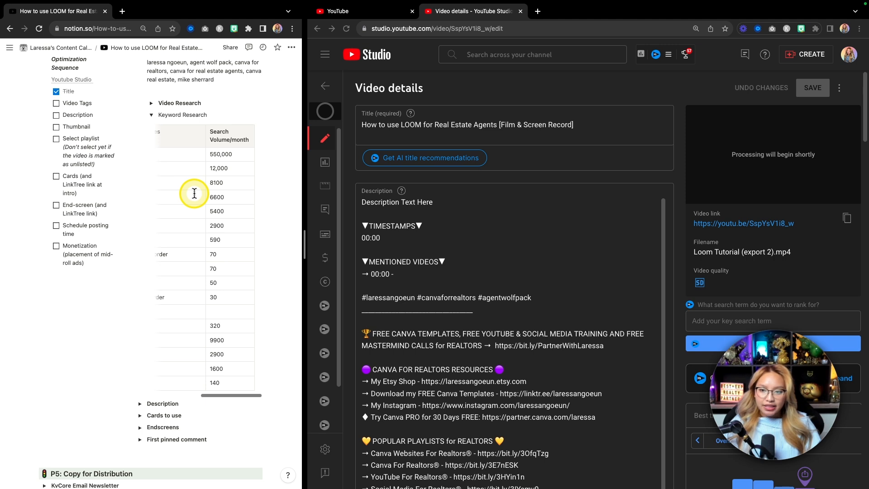
{"action": "key", "text": "fn"}
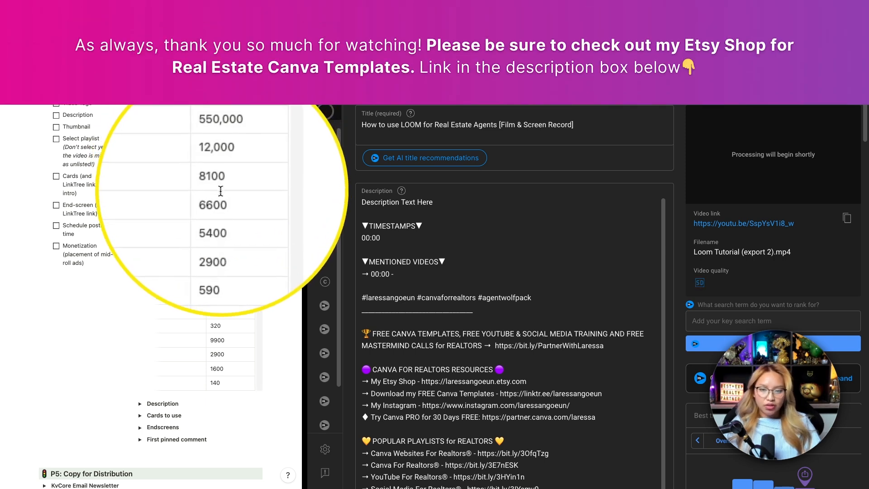
{"action": "scroll", "coordinate": [204, 214], "scroll_direction": "left", "scroll_amount": 5}
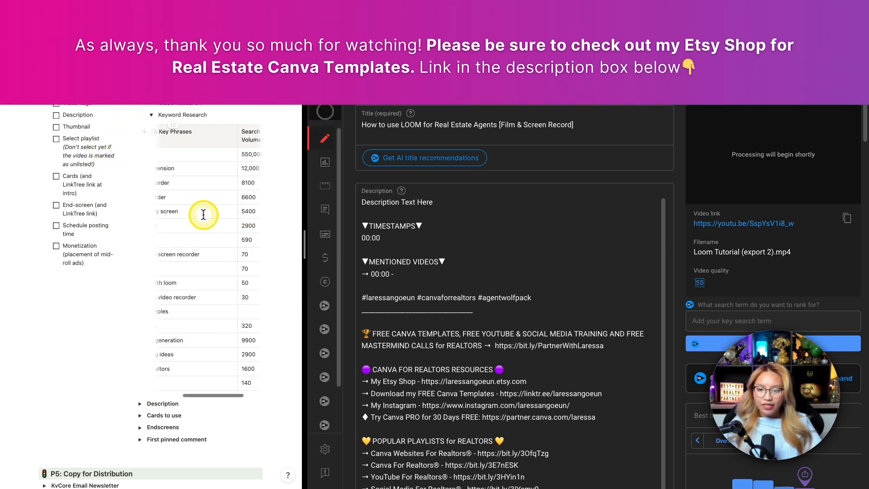
{"action": "scroll", "coordinate": [203, 215], "scroll_direction": "left", "scroll_amount": 1}
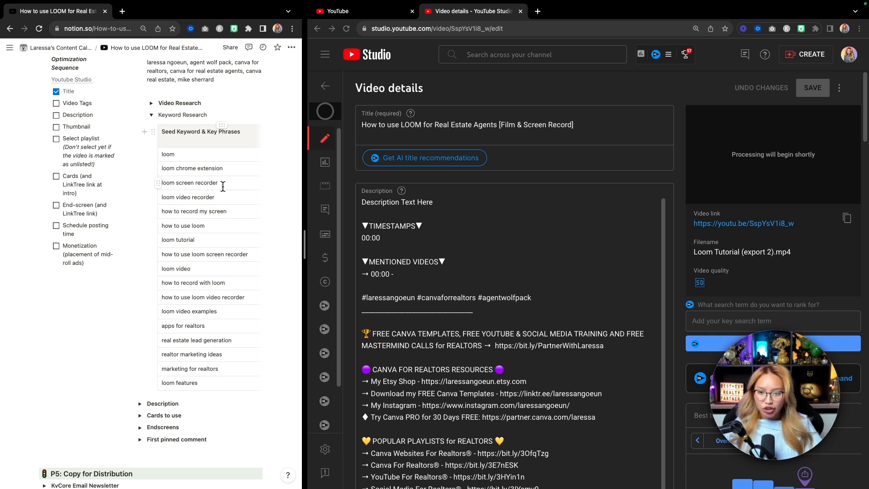
Look across the Keyword Research table once more and briefly expand and collapse the Video Research section.
{"action": "scroll", "coordinate": [222, 186], "scroll_direction": "up", "scroll_amount": 1}
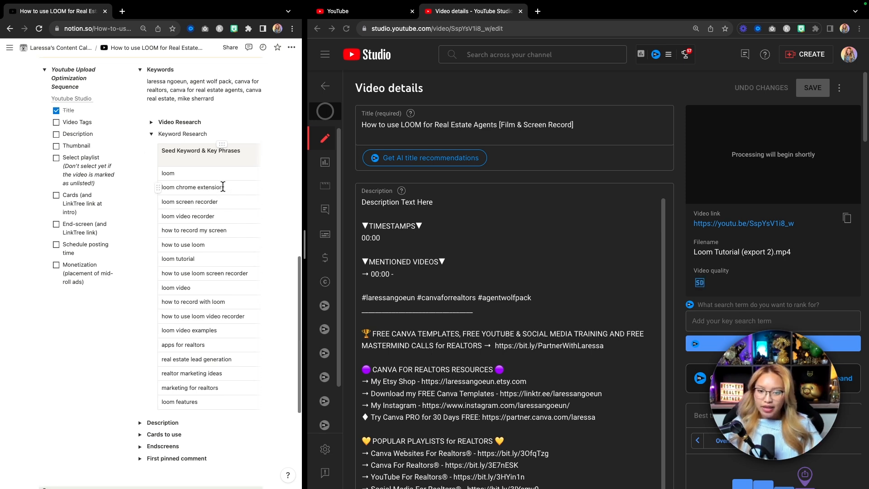
{"action": "left_click", "coordinate": [208, 203]}
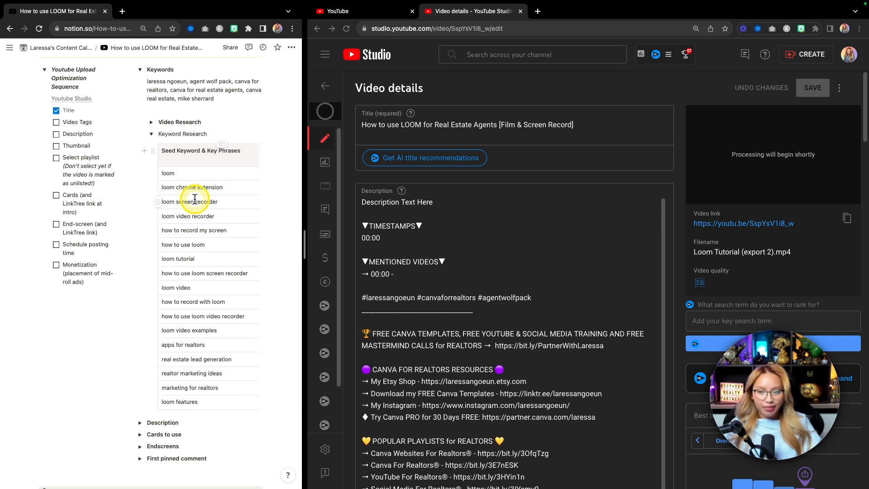
{"action": "scroll", "coordinate": [194, 196], "scroll_direction": "right", "scroll_amount": 5}
{"action": "scroll", "coordinate": [194, 196], "scroll_direction": "left", "scroll_amount": 5}
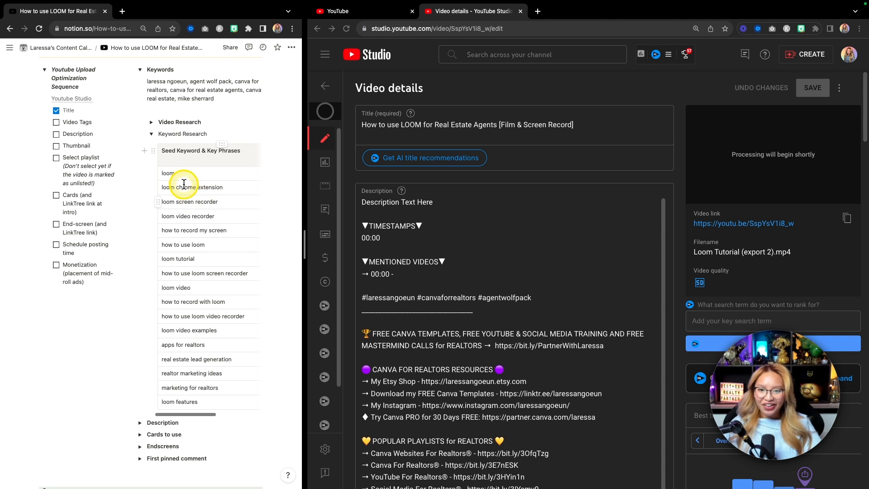
{"action": "left_click", "coordinate": [152, 123]}
{"action": "left_click", "coordinate": [151, 122]}
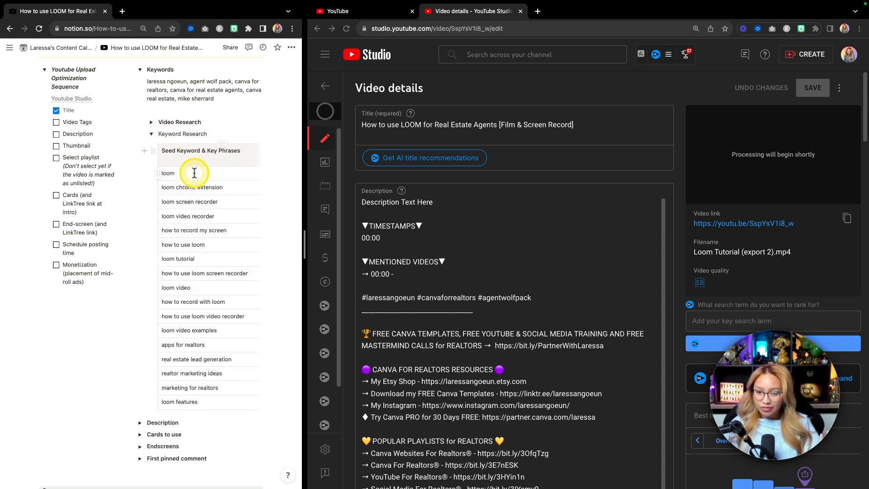
Copy the keyword "loom" from the Keyword Research table and add it to the video's Tags in YouTube Studio.
{"action": "scroll", "coordinate": [195, 173], "scroll_direction": "down", "scroll_amount": 1}
{"action": "scroll", "coordinate": [426, 290], "scroll_direction": "down", "scroll_amount": 1}
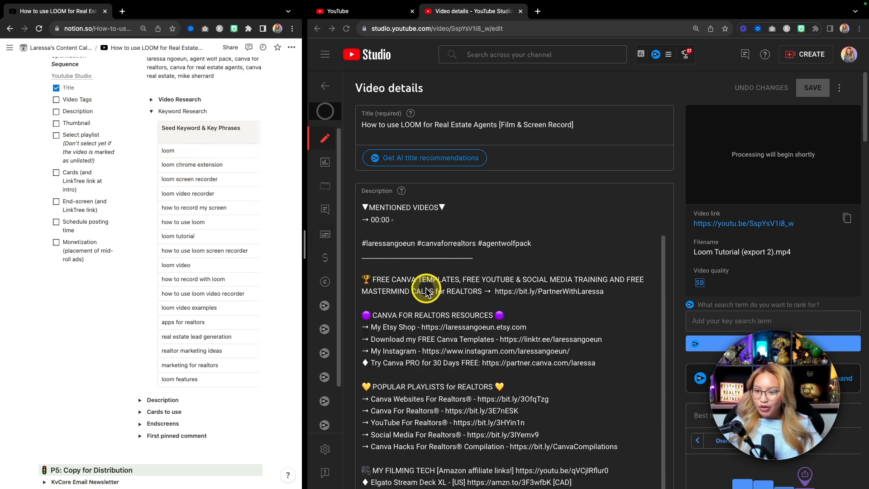
{"action": "scroll", "coordinate": [426, 292], "scroll_direction": "down", "scroll_amount": 15}
{"action": "scroll", "coordinate": [426, 288], "scroll_direction": "down", "scroll_amount": 15}
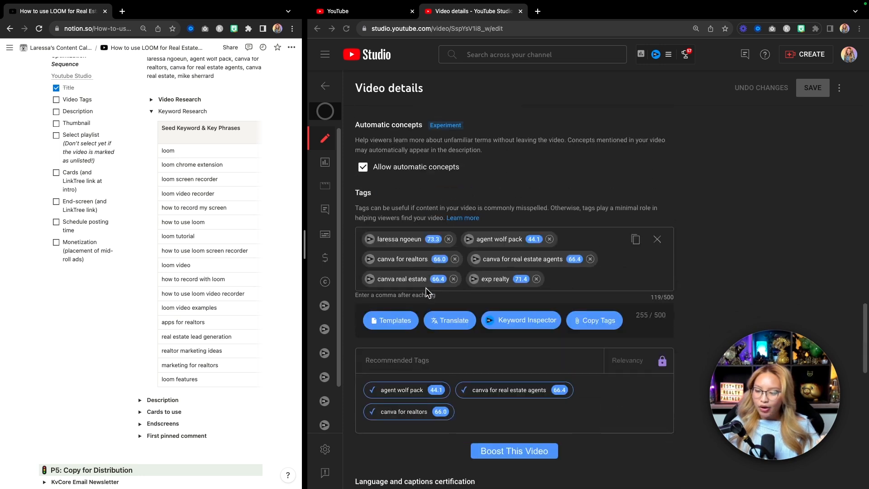
{"action": "scroll", "coordinate": [426, 288], "scroll_direction": "down", "scroll_amount": 2}
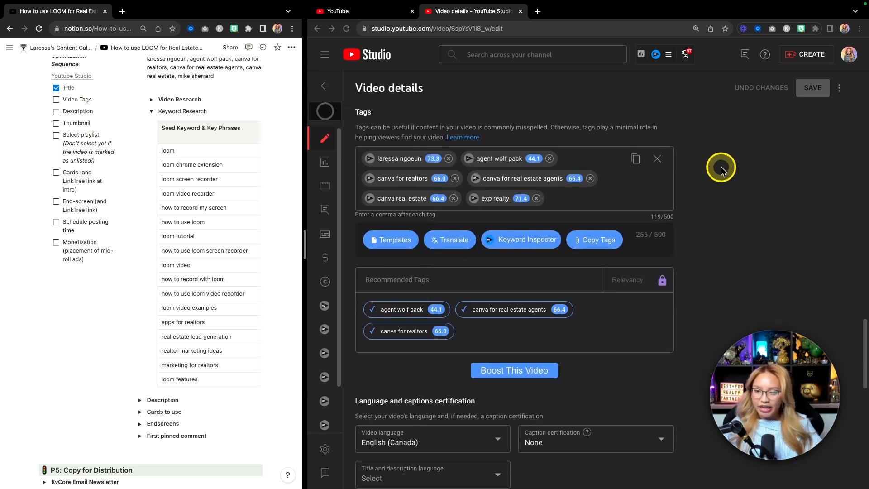
{"action": "left_click_drag", "start_coordinate": [202, 150], "coordinate": [162, 149]}
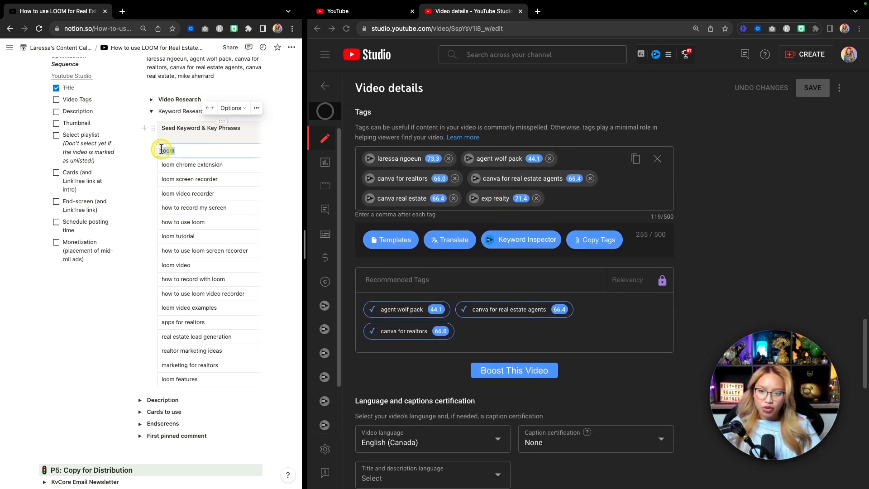
{"action": "key", "text": "super+c"}
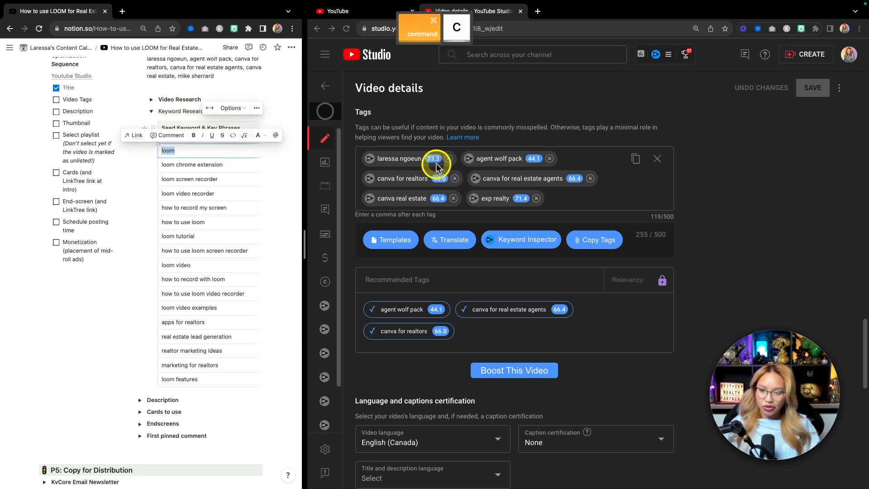
{"action": "left_click", "coordinate": [600, 199]}
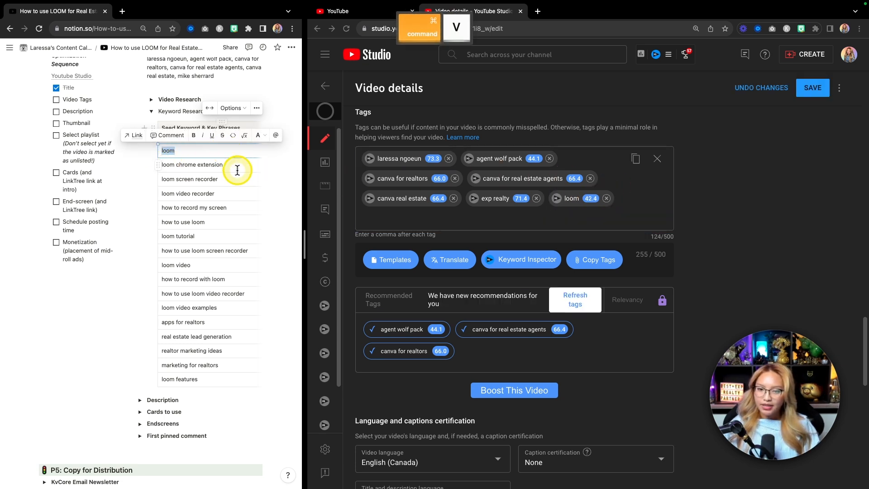
Add the tags "loom chrome extension" and "loom screen recorder" to the video.
{"action": "left_click_drag", "start_coordinate": [234, 166], "coordinate": [162, 167]}
{"action": "key", "text": "super+c"}
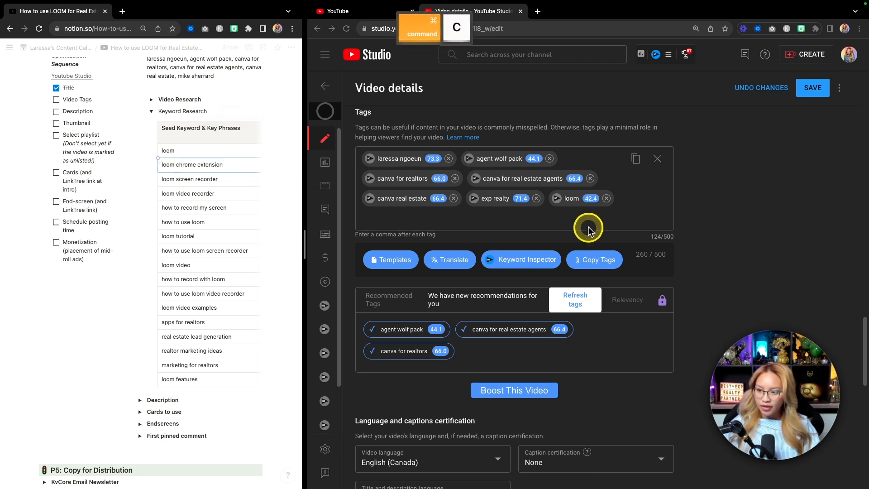
{"action": "left_click", "coordinate": [555, 221]}
{"action": "key", "text": "super+v"}
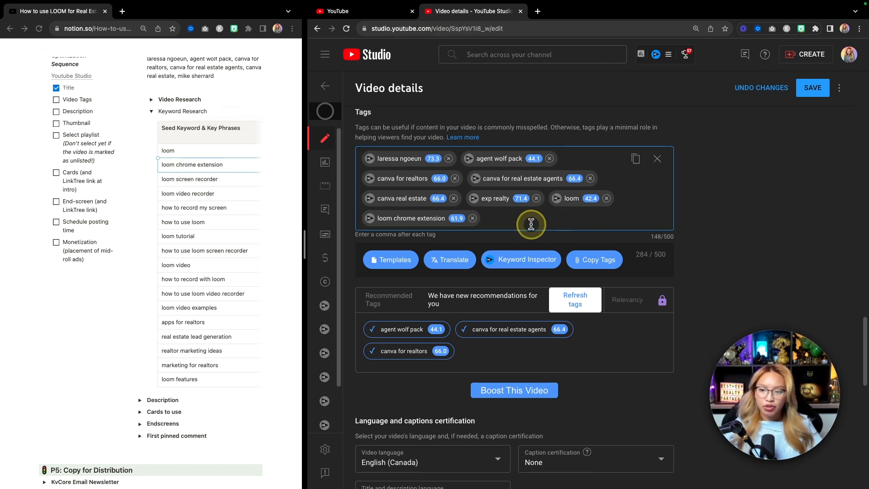
{"action": "key", "text": "fn"}
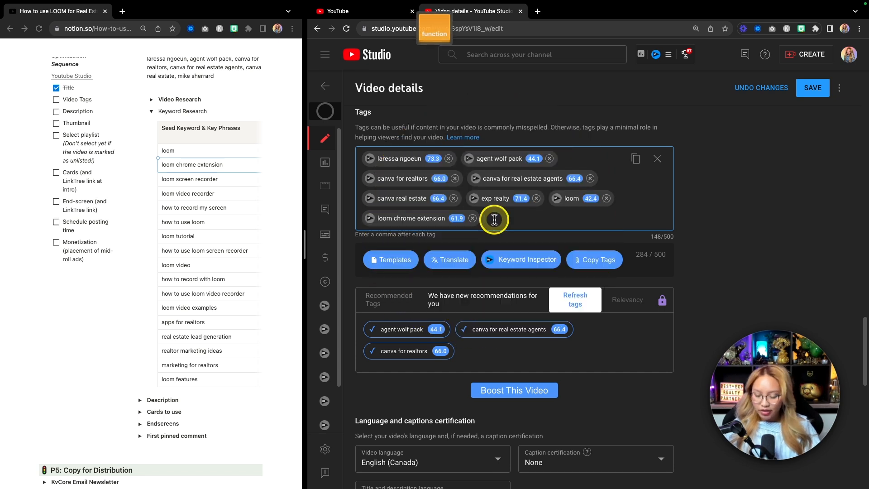
{"action": "type", "text": "m s"}
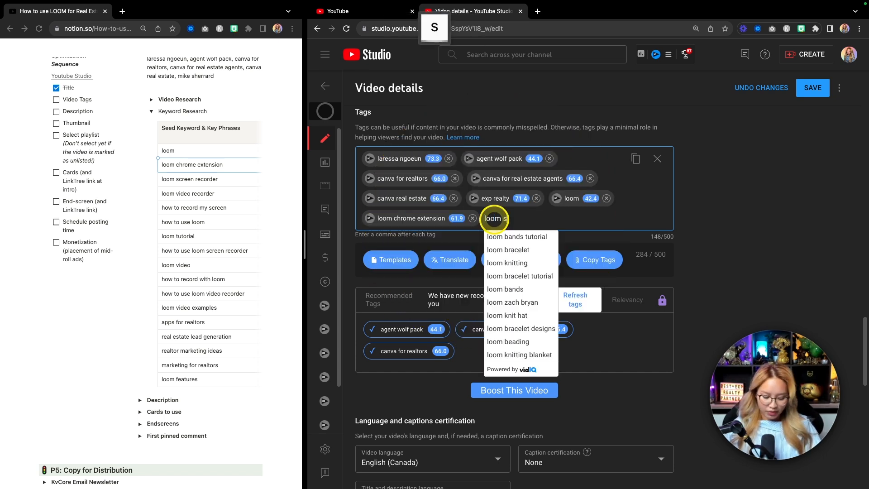
{"action": "type", "text": "creen recorder,"}
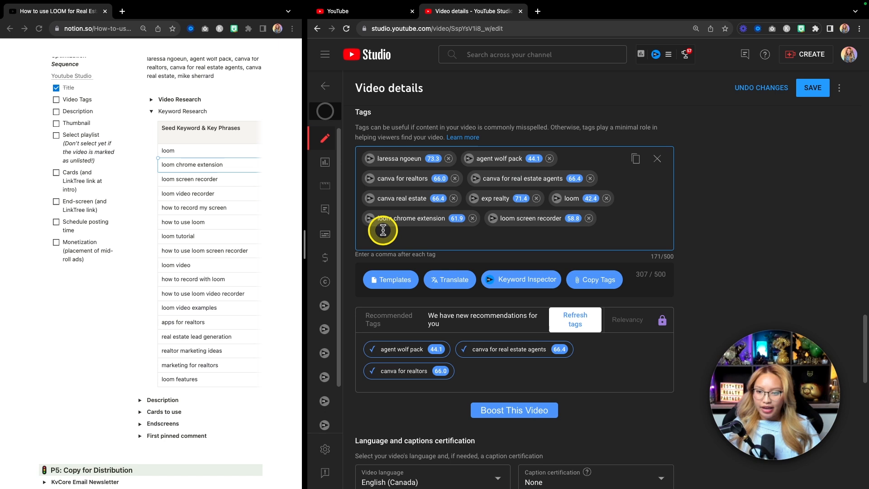
Add the keywords "loom video recorder" and "how to record my screen" from Notion as video tags.
{"action": "key", "text": "fn"}
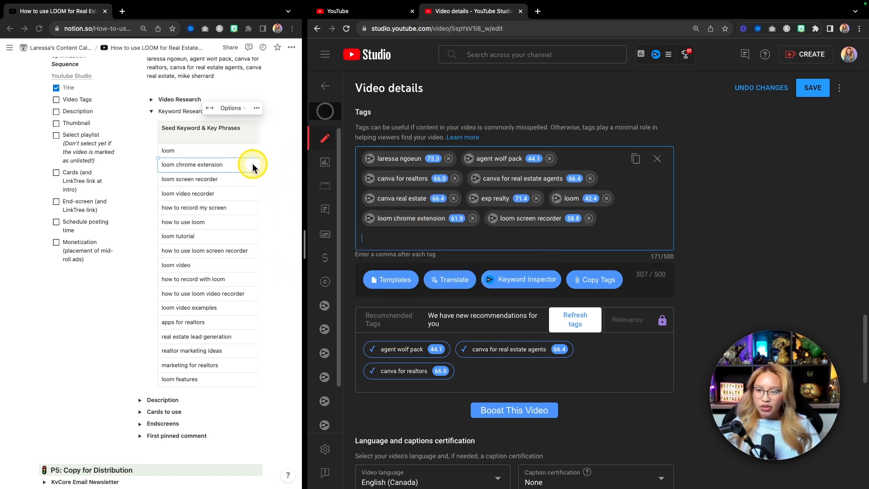
{"action": "left_click_drag", "start_coordinate": [227, 194], "coordinate": [154, 194]}
{"action": "key", "text": "super+c"}
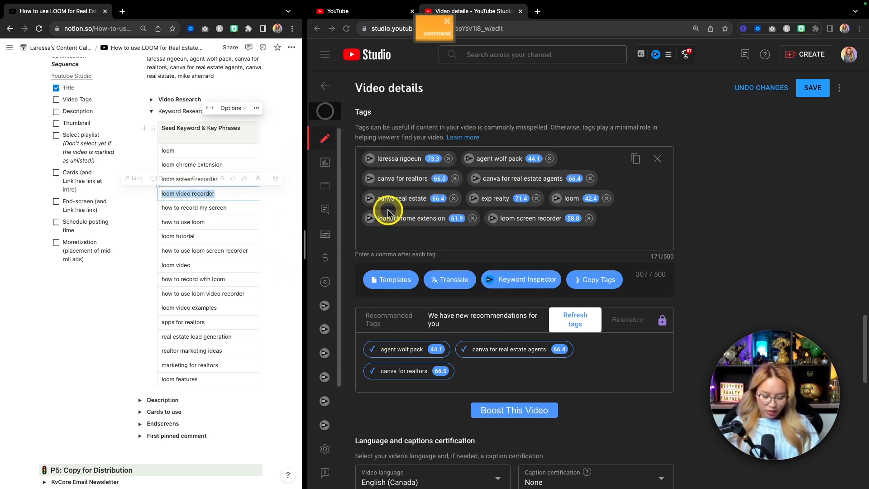
{"action": "left_click", "coordinate": [449, 235]}
{"action": "key", "text": "super+v"}
{"action": "triple_click", "coordinate": [229, 208]}
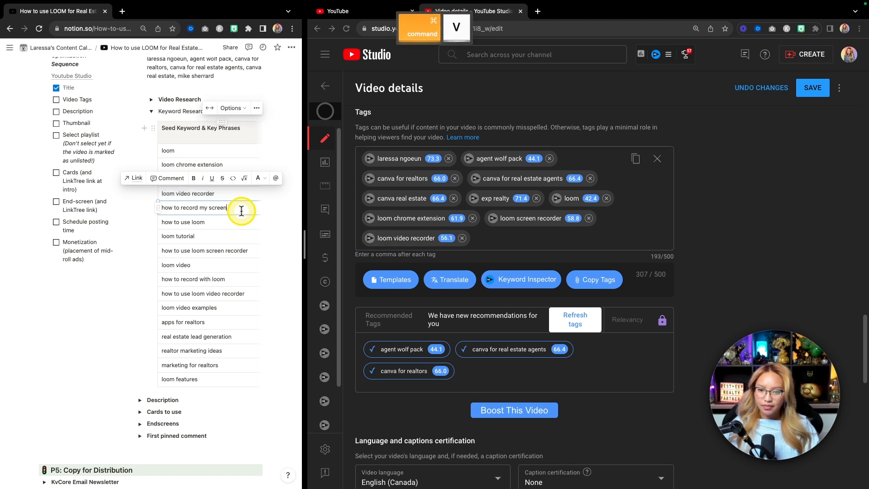
{"action": "left_click", "coordinate": [498, 238]}
{"action": "key", "text": "super+v"}
Copy the keywords "how to use loom" and "loom tutorial" from the table into the video's tags.
{"action": "triple_click", "coordinate": [221, 223]}
{"action": "key", "text": "super+c"}
{"action": "left_click", "coordinate": [487, 252]}
{"action": "key", "text": "super+v"}
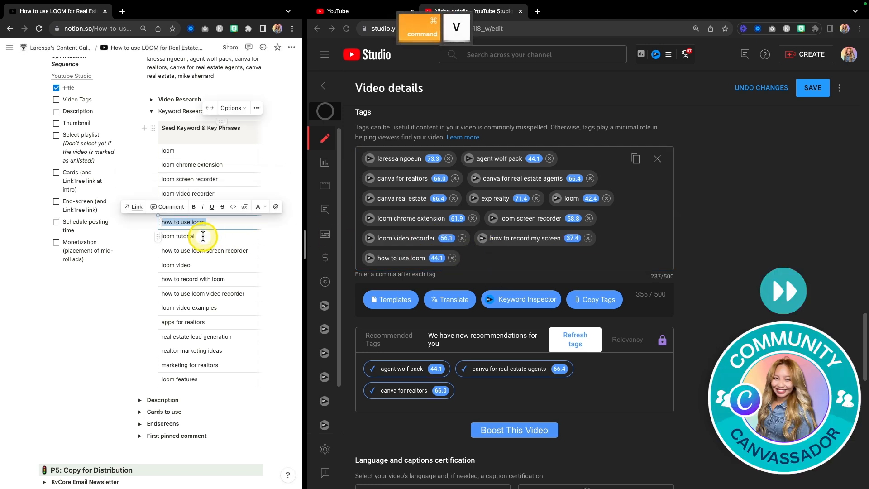
{"action": "triple_click", "coordinate": [204, 236]}
{"action": "key", "text": "super+c"}
{"action": "left_click", "coordinate": [483, 263]}
{"action": "key", "text": "super+v"}
Copy the keywords "how to use loom screen recorder" and "loom video" from the table into the video's tags.
{"action": "triple_click", "coordinate": [253, 251]}
{"action": "key", "text": "super+c"}
{"action": "left_click", "coordinate": [535, 252]}
{"action": "key", "text": "super+v"}
{"action": "triple_click", "coordinate": [165, 265]}
{"action": "key", "text": "super+c"}
{"action": "left_click", "coordinate": [543, 278]}
{"action": "key", "text": "super+v"}
Copy the keywords "how to record with loom" and "how to use loom video recorder" into the video's tags.
{"action": "triple_click", "coordinate": [171, 279]}
{"action": "key", "text": "super+c"}
{"action": "left_click", "coordinate": [512, 296]}
{"action": "key", "text": "super+v"}
{"action": "triple_click", "coordinate": [242, 293]}
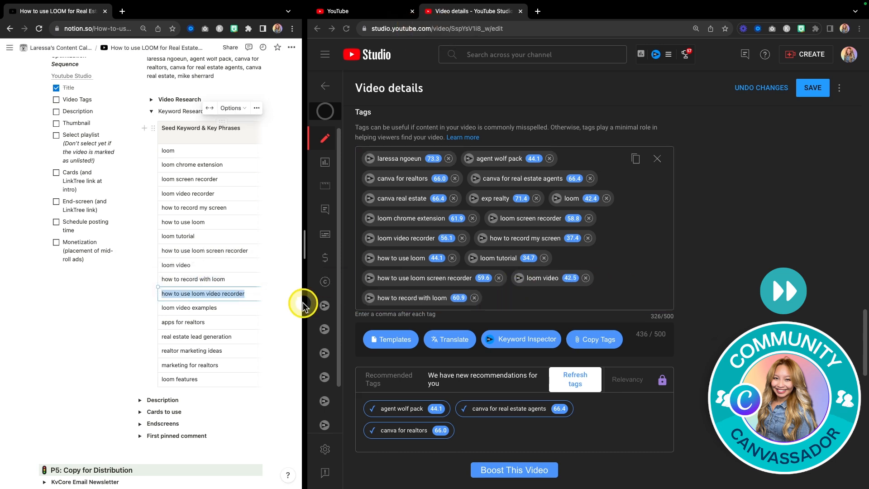
{"action": "key", "text": "super+c"}
{"action": "left_click", "coordinate": [544, 298]}
{"action": "key", "text": "super+v"}
Copy the keywords "loom video examples" and "apps for realtors" from the table into the video's tags.
{"action": "triple_click", "coordinate": [235, 308]}
{"action": "key", "text": "super+c"}
{"action": "left_click", "coordinate": [544, 318]}
{"action": "key", "text": "super+v"}
{"action": "triple_click", "coordinate": [218, 321]}
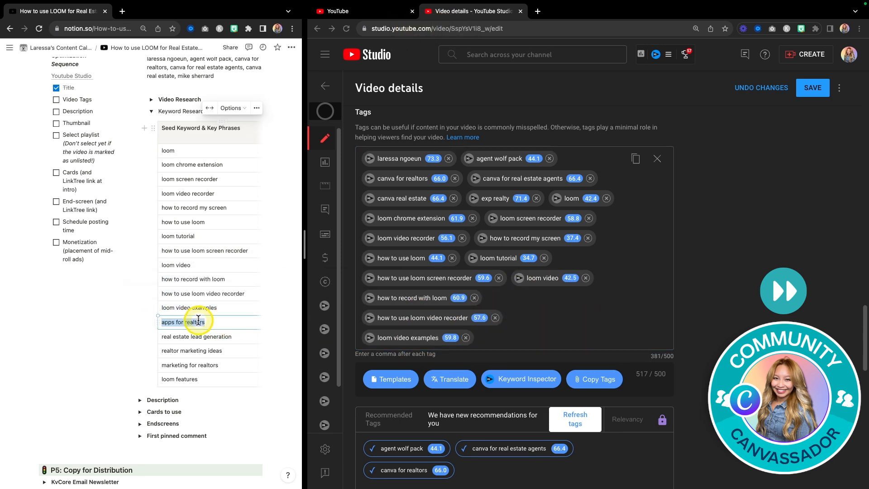
{"action": "key", "text": "super+c"}
{"action": "left_click", "coordinate": [571, 339]}
{"action": "key", "text": "super+v"}
Add the last keyword of the Keyword Research table, "loom features", to the video's tags.
{"action": "triple_click", "coordinate": [195, 379]}
{"action": "key", "text": "super+c"}
{"action": "left_click", "coordinate": [569, 335]}
{"action": "key", "text": "super+v"}
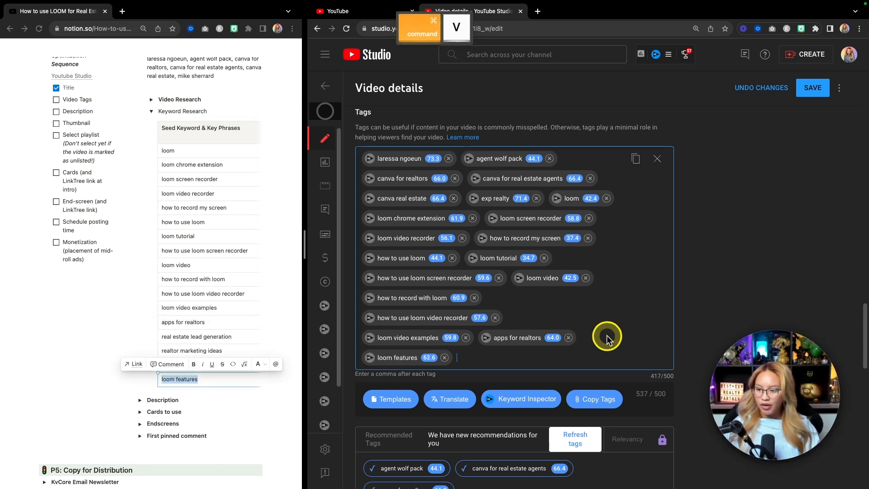
{"action": "mouse_move", "coordinate": [435, 159]}
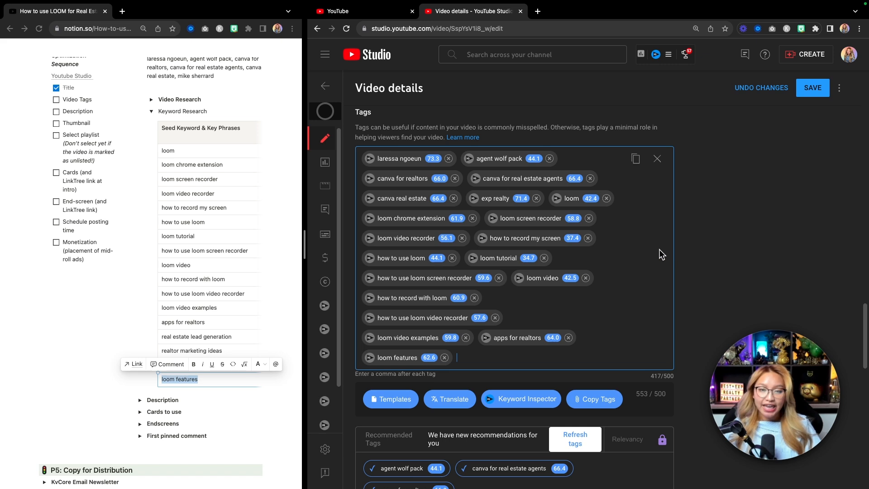
{"action": "scroll", "coordinate": [659, 249], "scroll_direction": "down", "scroll_amount": 3}
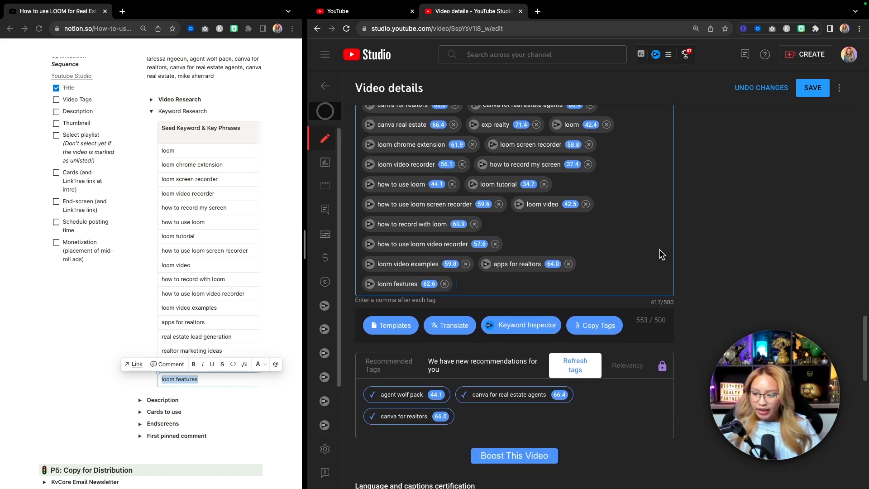
Use Boost This Video to load recommended tags, and refresh the recommendations based on the current tag list.
{"action": "scroll", "coordinate": [660, 249], "scroll_direction": "down", "scroll_amount": 3}
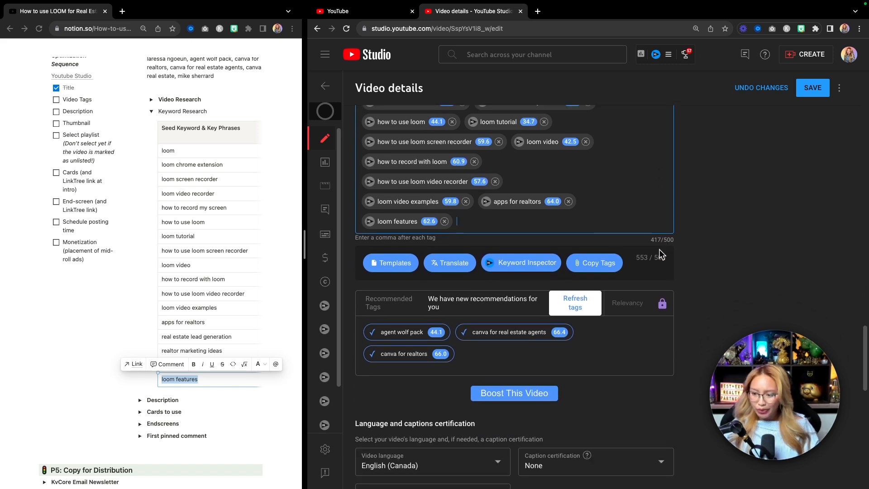
{"action": "scroll", "coordinate": [659, 249], "scroll_direction": "down", "scroll_amount": 2}
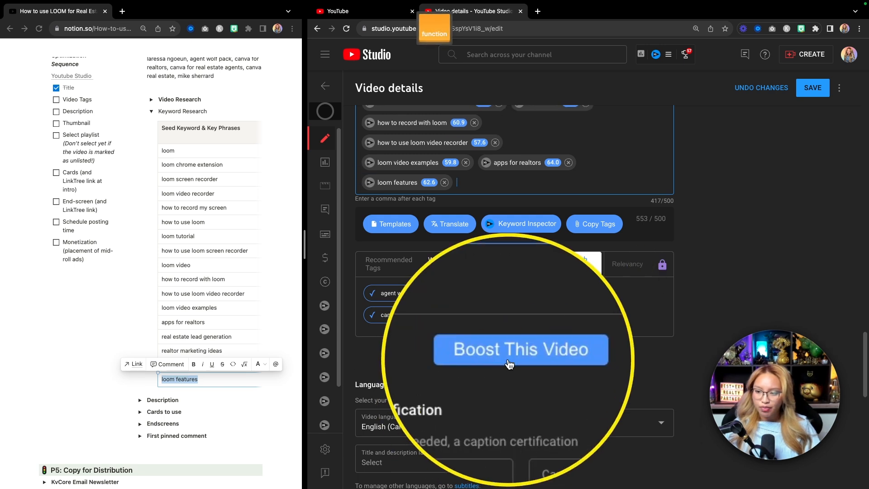
{"action": "left_click", "coordinate": [510, 356]}
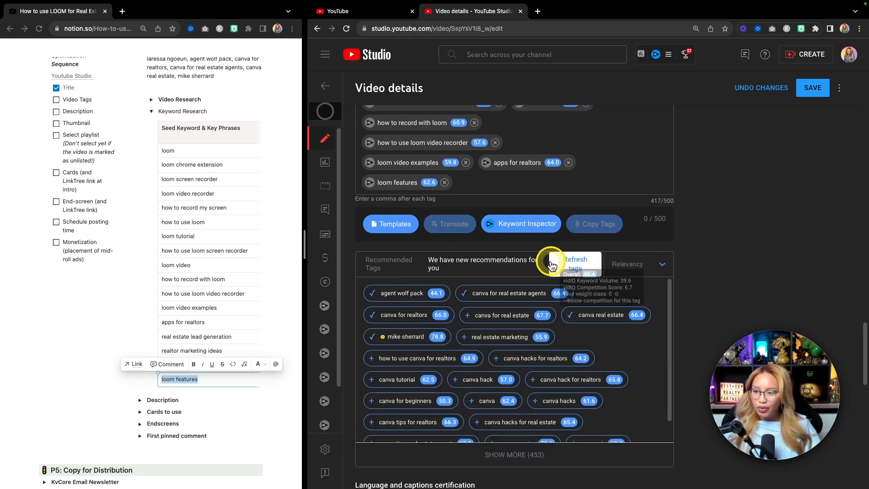
{"action": "left_click", "coordinate": [576, 262]}
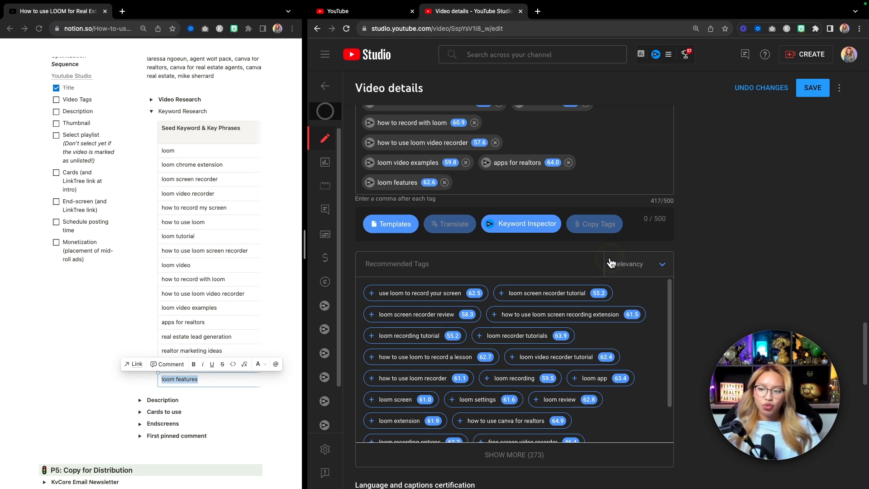
Add the recommended tags "use loom to record your screen" and "loom screen recorder tutorial" to the video.
{"action": "scroll", "coordinate": [611, 263], "scroll_direction": "up", "scroll_amount": 1}
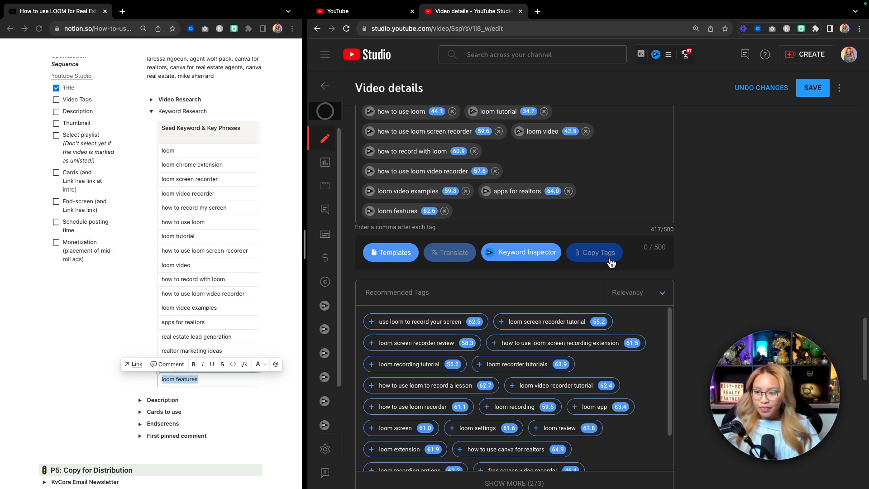
{"action": "mouse_move", "coordinate": [452, 319]}
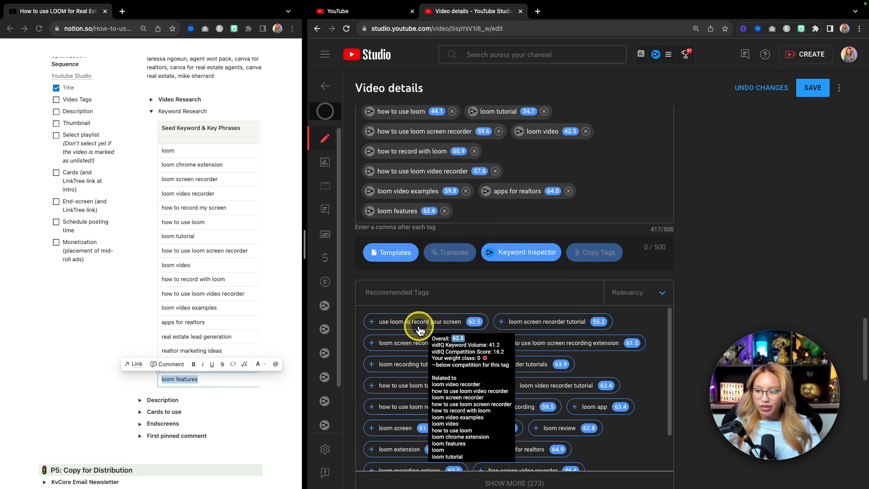
{"action": "left_click", "coordinate": [372, 322]}
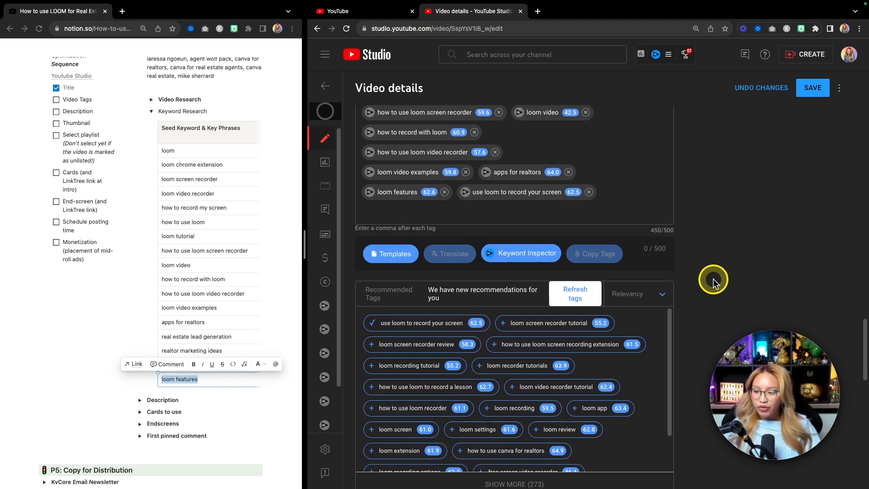
{"action": "scroll", "coordinate": [713, 279], "scroll_direction": "down", "scroll_amount": 1}
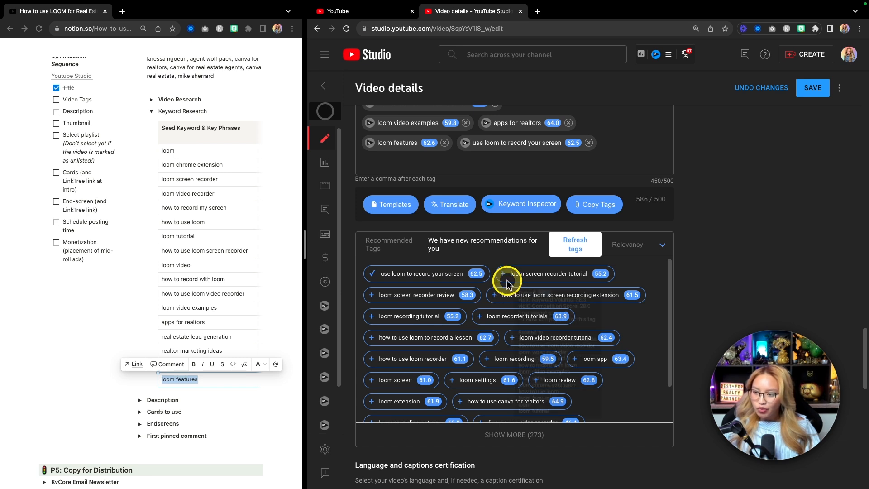
{"action": "left_click", "coordinate": [501, 275]}
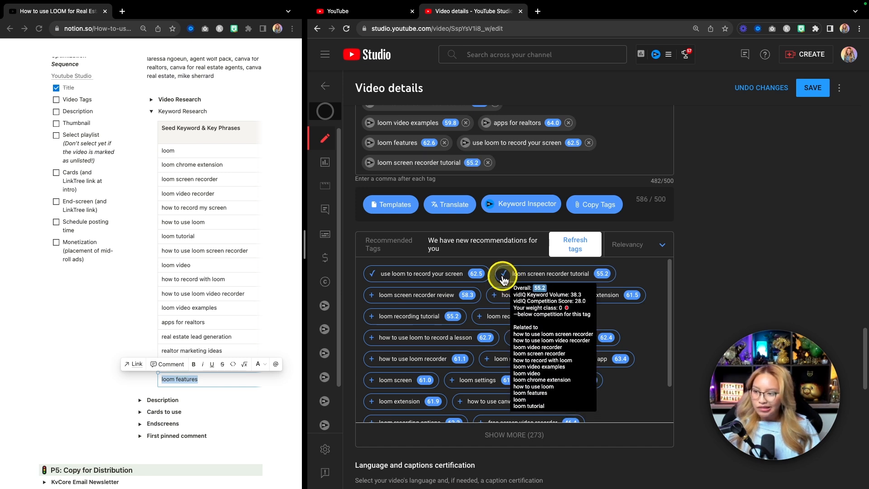
Try the recommended tag "loom screen recorder review", remove it, and add "loom app" in its place.
{"action": "left_click", "coordinate": [372, 294]}
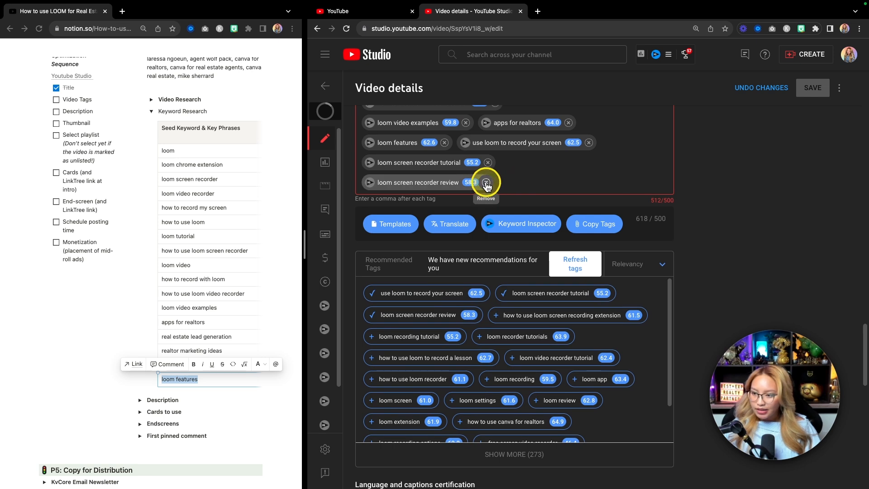
{"action": "left_click", "coordinate": [487, 182]}
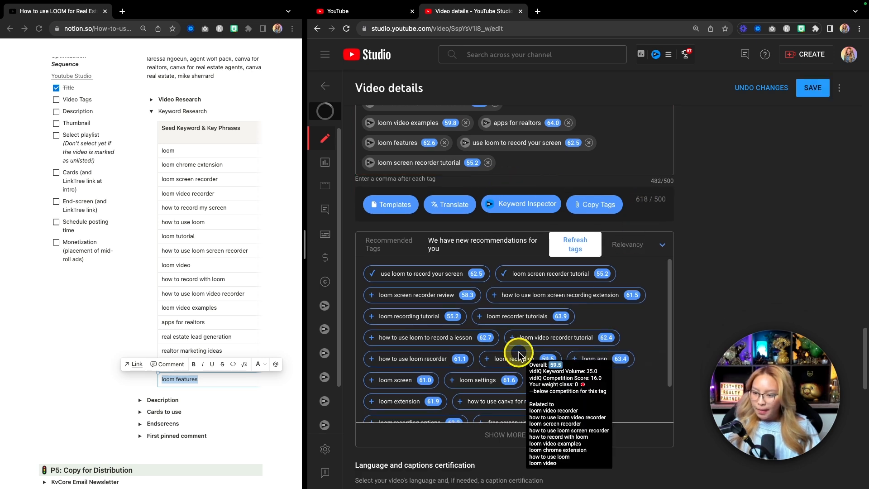
{"action": "left_click", "coordinate": [575, 358]}
{"action": "scroll", "coordinate": [575, 322], "scroll_direction": "up", "scroll_amount": 3}
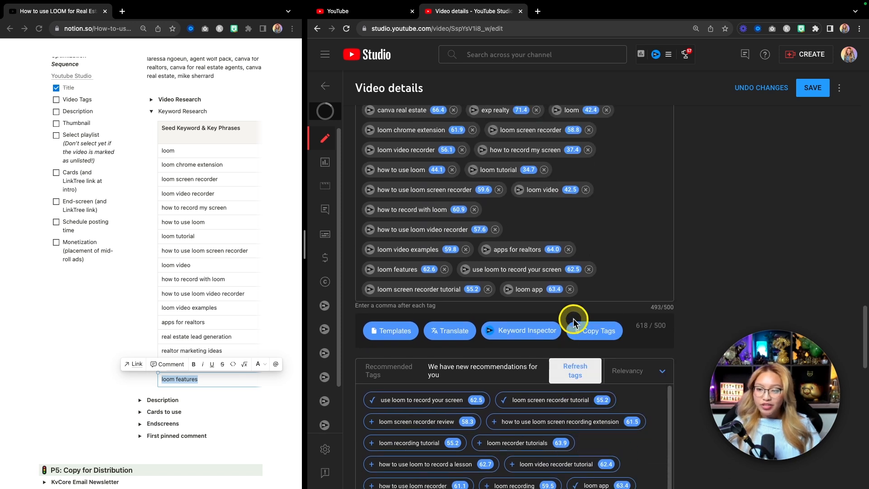
Review the complete list of the video's tags for relevance and remaining space within the character limit.
{"action": "scroll", "coordinate": [574, 322], "scroll_direction": "up", "scroll_amount": 1}
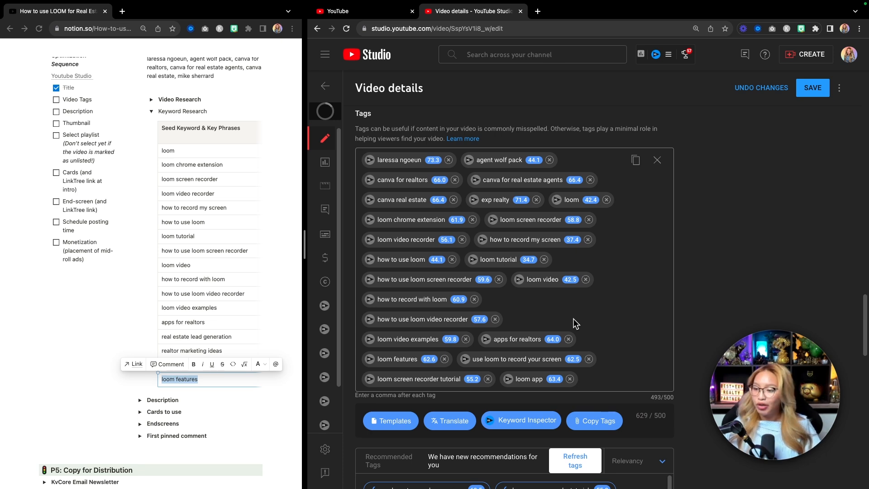
{"action": "scroll", "coordinate": [573, 319], "scroll_direction": "down", "scroll_amount": 1}
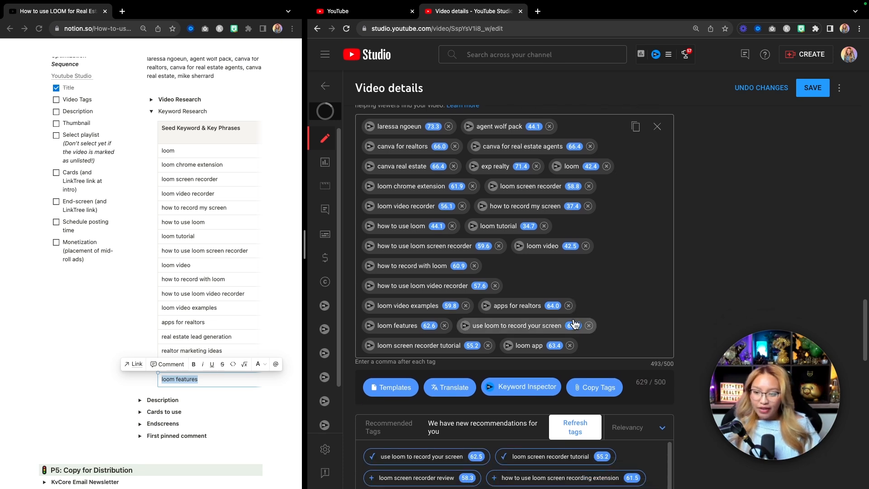
{"action": "left_click", "coordinate": [607, 298]}
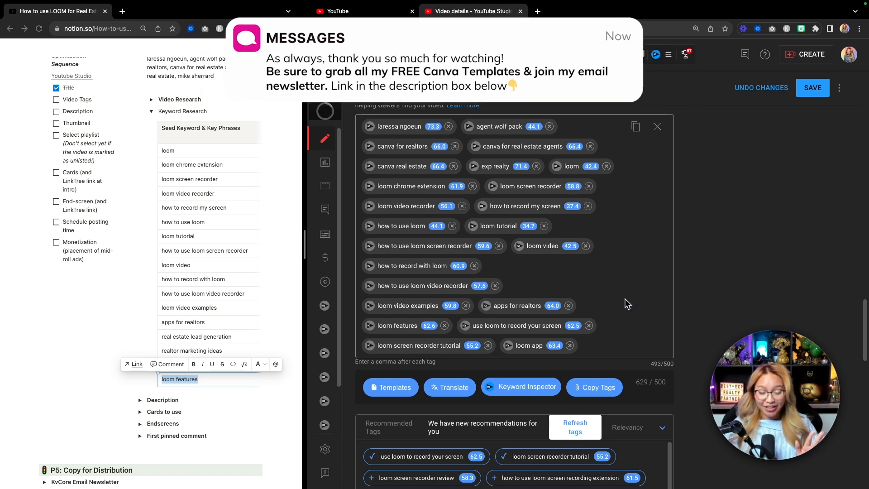
{"action": "scroll", "coordinate": [625, 299], "scroll_direction": "up", "scroll_amount": 1}
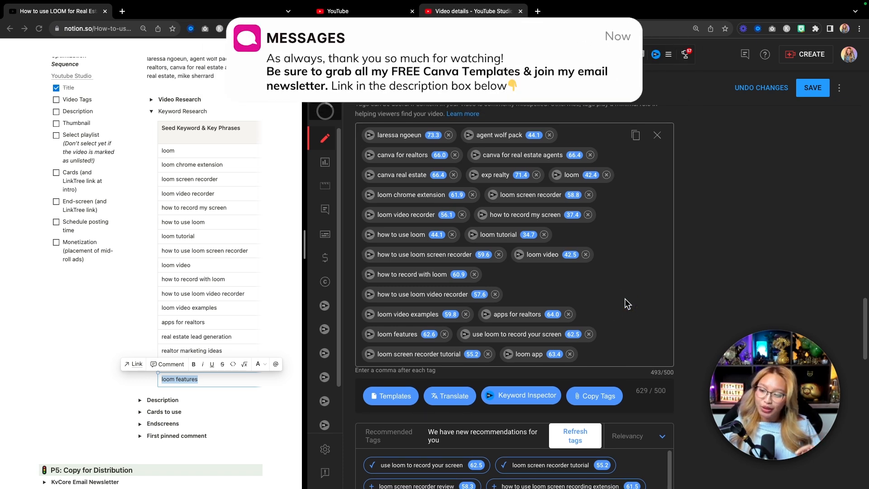
{"action": "scroll", "coordinate": [625, 299], "scroll_direction": "up", "scroll_amount": 1}
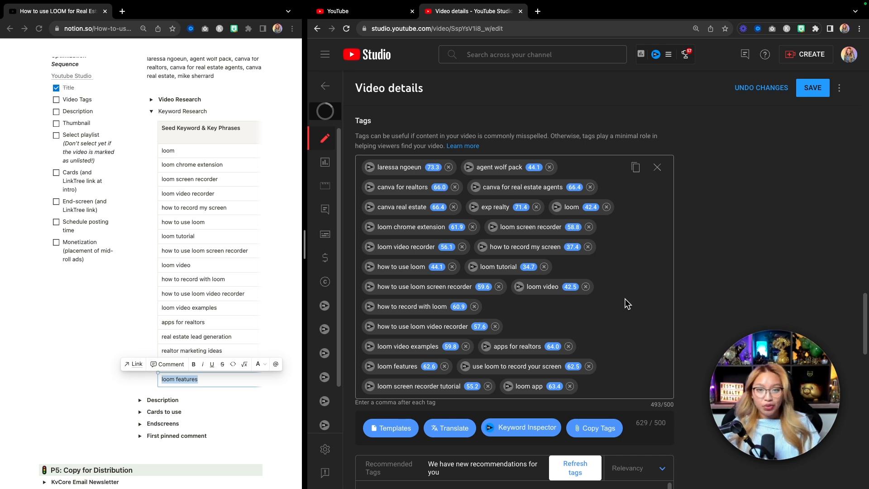
{"action": "scroll", "coordinate": [625, 298], "scroll_direction": "down", "scroll_amount": 2}
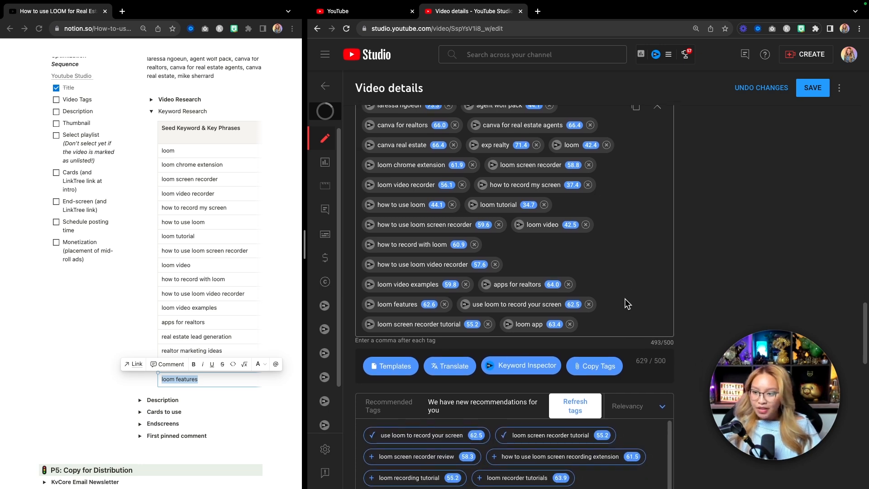
{"action": "scroll", "coordinate": [625, 298], "scroll_direction": "up", "scroll_amount": 2}
{"action": "scroll", "coordinate": [624, 298], "scroll_direction": "up", "scroll_amount": 1}
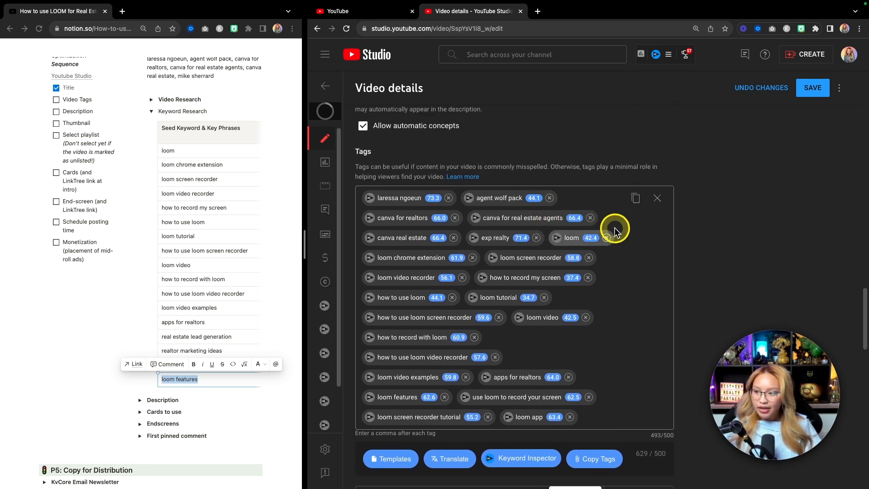
Copy all of the video's tags and paste them below the existing keyword list in the Notion page's Keywords section.
{"action": "left_click", "coordinate": [636, 198]}
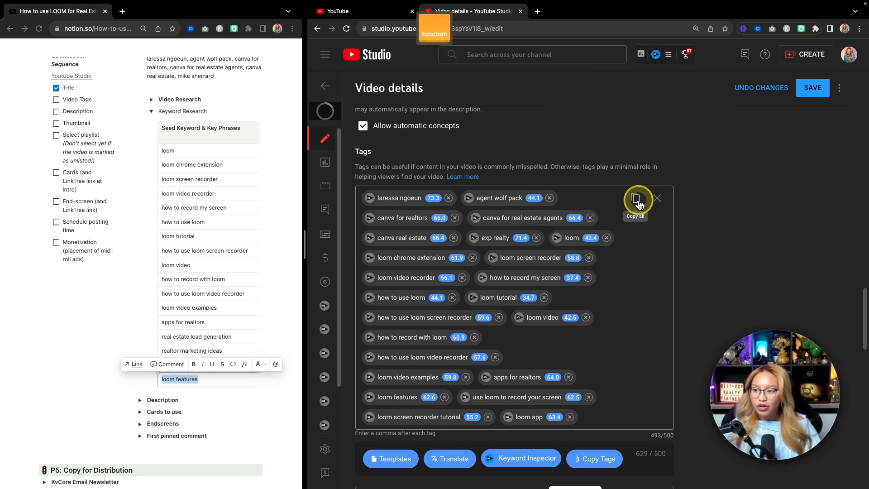
{"action": "left_click", "coordinate": [165, 87]}
{"action": "scroll", "coordinate": [168, 88], "scroll_direction": "up", "scroll_amount": 3}
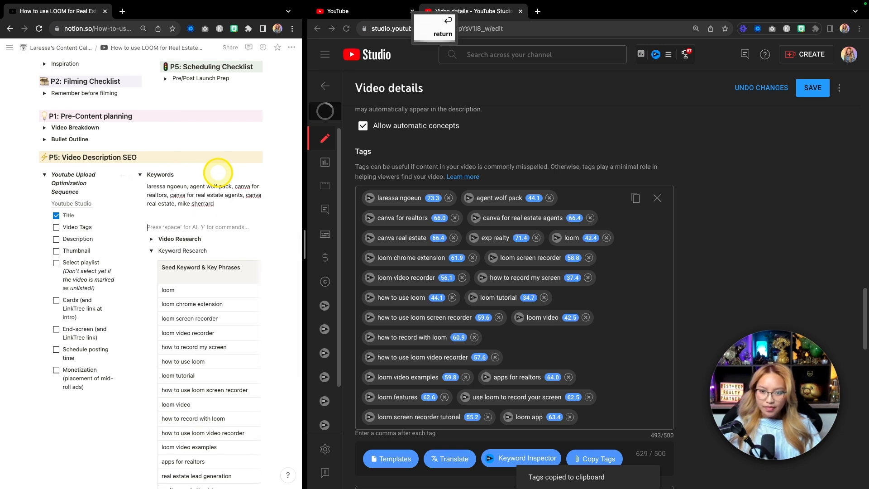
{"action": "key", "text": "super+v"}
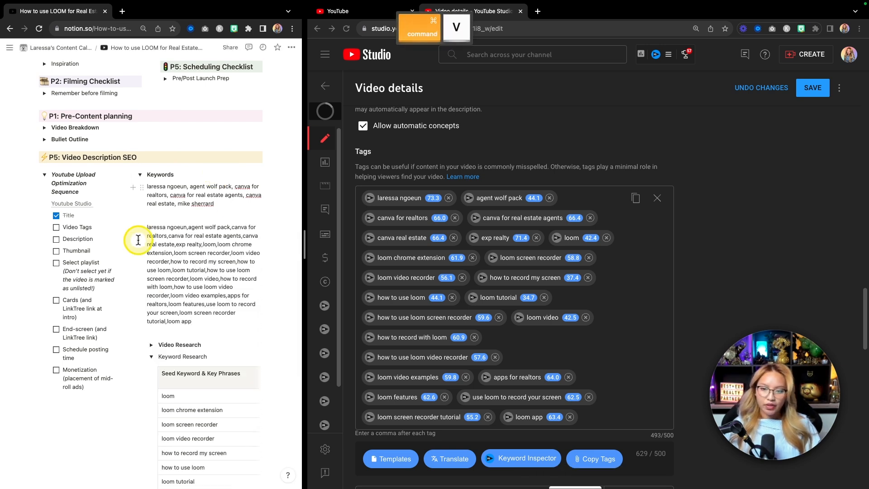
Collapse the Keywords section in Notion and check off Video Tags in the upload checklist.
{"action": "scroll", "coordinate": [206, 213], "scroll_direction": "down", "scroll_amount": 3}
{"action": "scroll", "coordinate": [210, 200], "scroll_direction": "down", "scroll_amount": 4}
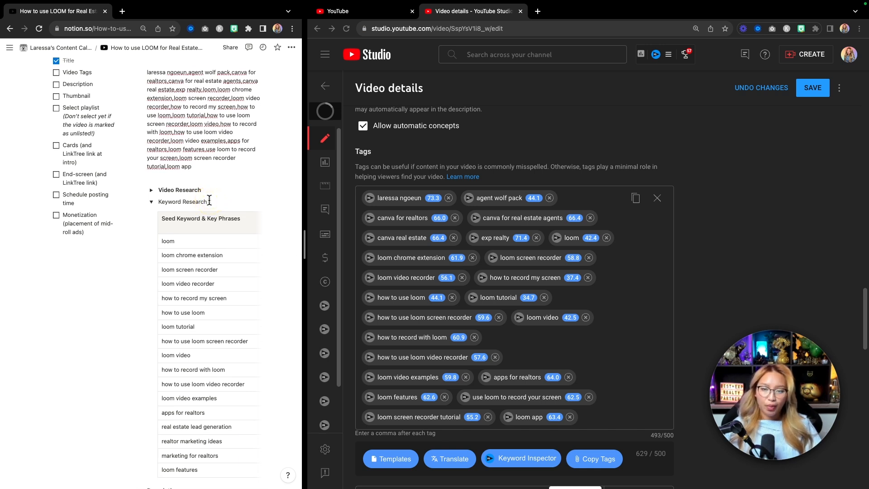
{"action": "scroll", "coordinate": [210, 200], "scroll_direction": "up", "scroll_amount": 6}
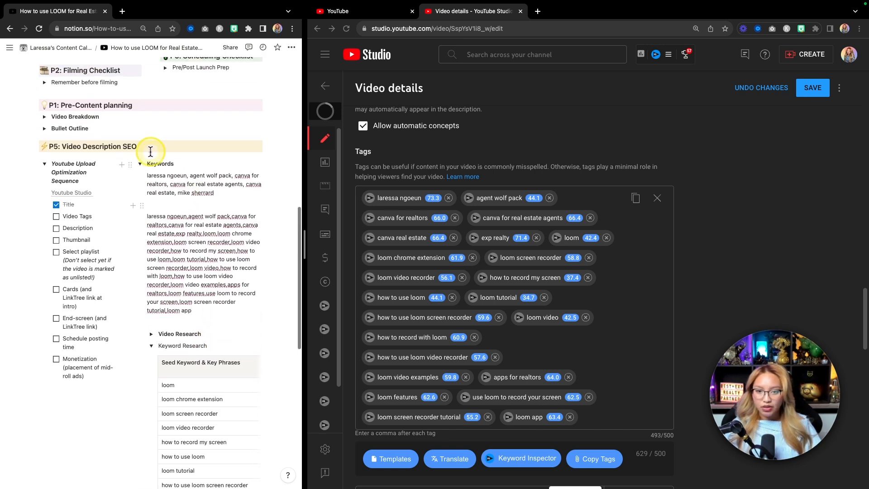
{"action": "left_click", "coordinate": [139, 165]}
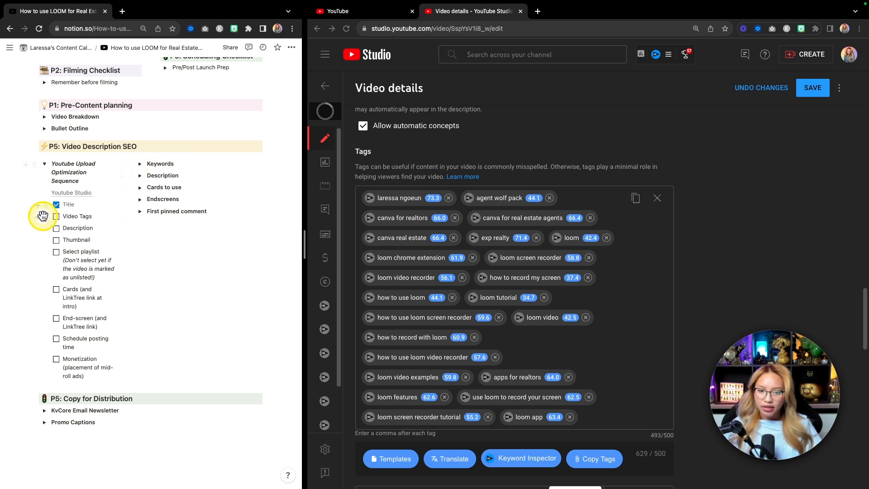
Expand the Description section in Notion and delete the redundant "Loom Desktop App" link line above the timestamps.
{"action": "left_click", "coordinate": [140, 176]}
{"action": "scroll", "coordinate": [233, 355], "scroll_direction": "down", "scroll_amount": 1}
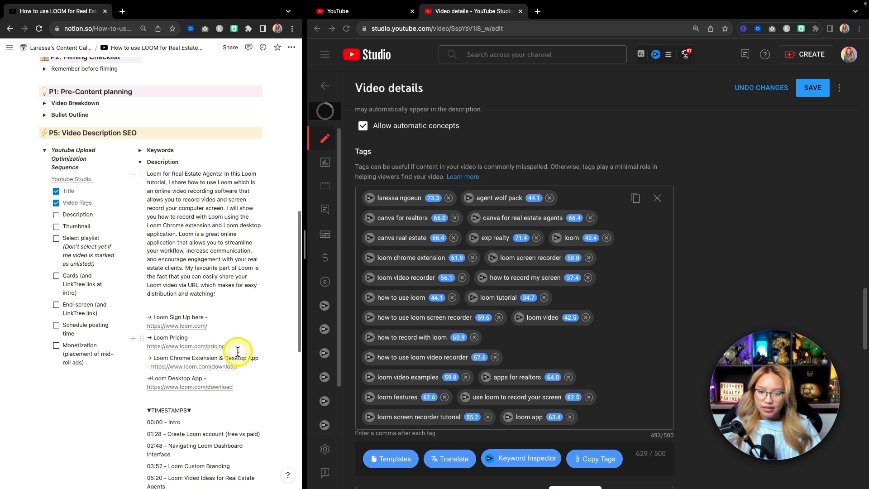
{"action": "left_click_drag", "start_coordinate": [234, 367], "coordinate": [154, 362]}
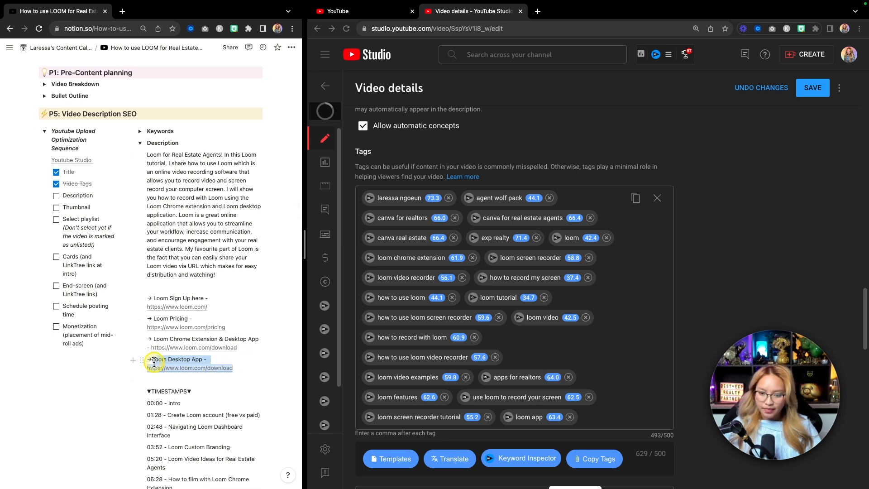
{"action": "key", "text": "BackSpace"}
{"action": "key", "text": "BackSpace"}
Copy the entire prepared description in Notion, from the opening paragraph through the Loom links and timestamps to the closing hashtags.
{"action": "scroll", "coordinate": [142, 363], "scroll_direction": "down", "scroll_amount": 2}
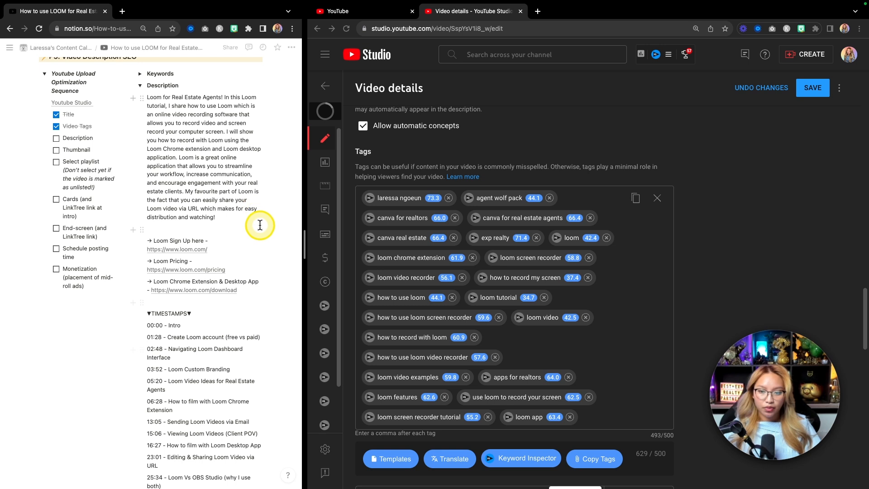
{"action": "left_click_drag", "start_coordinate": [217, 286], "coordinate": [149, 103]}
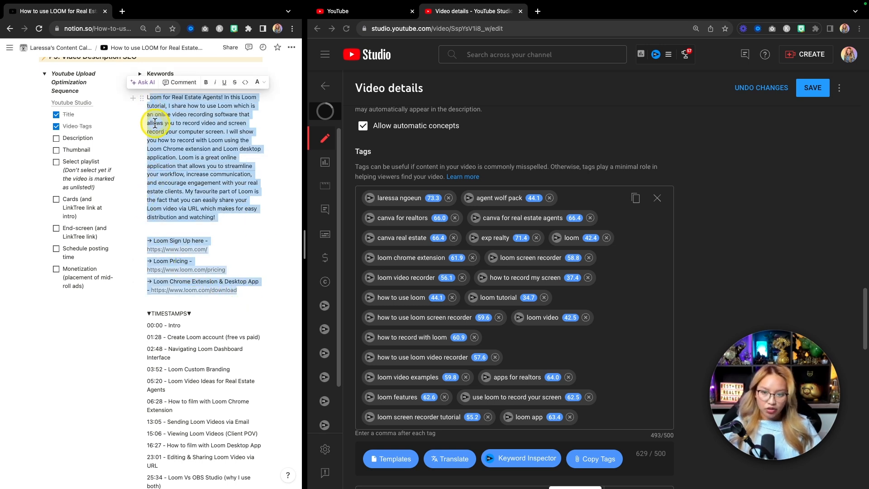
{"action": "scroll", "coordinate": [223, 254], "scroll_direction": "down", "scroll_amount": 3}
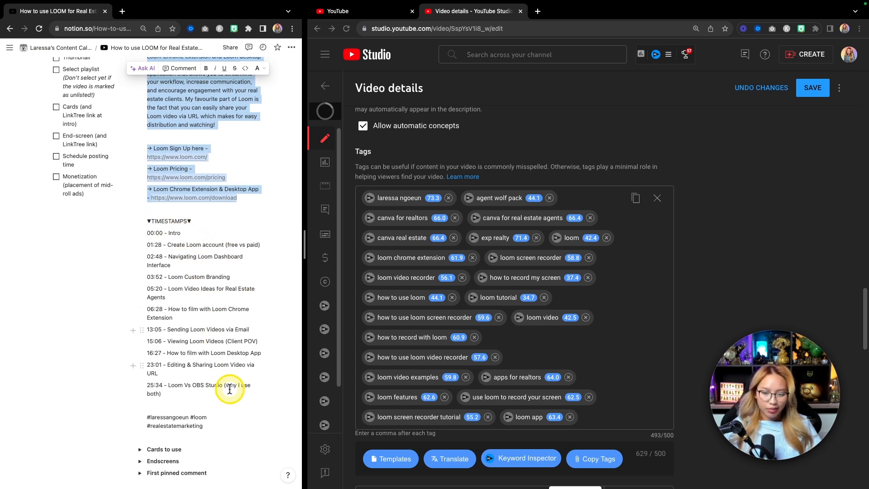
{"action": "left_click", "coordinate": [221, 425]}
{"action": "scroll", "coordinate": [209, 369], "scroll_direction": "up", "scroll_amount": 5}
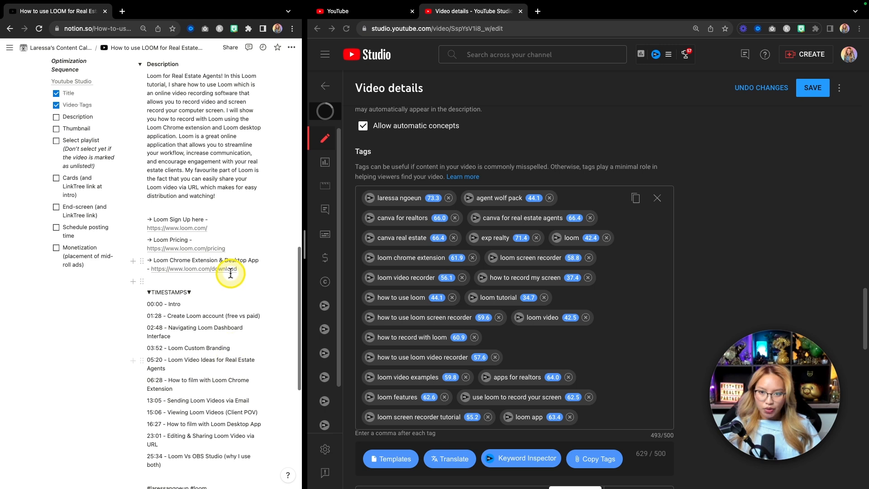
{"action": "key", "text": "shift"}
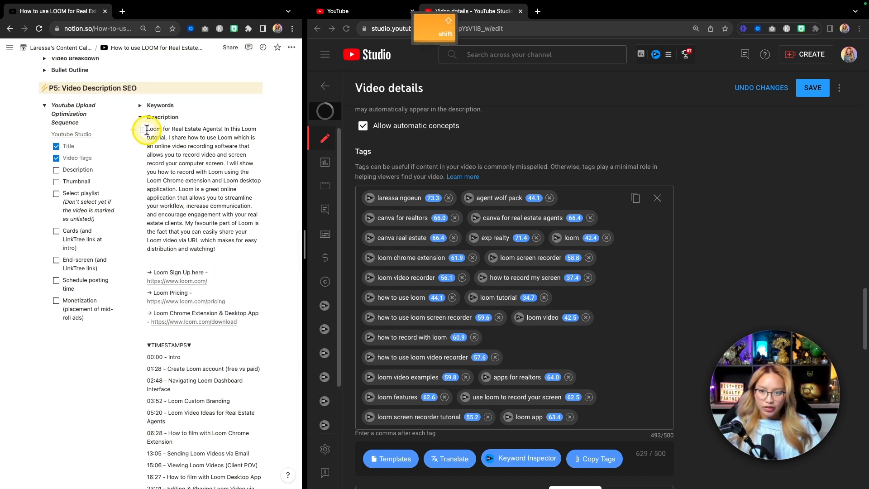
{"action": "left_click", "coordinate": [147, 130], "text": "shift"}
{"action": "key", "text": "super+c"}
Replace the placeholder block in the YouTube description, from "Description Text Here" through the hashtag line, with the copied description.
{"action": "scroll", "coordinate": [593, 337], "scroll_direction": "up", "scroll_amount": 6}
{"action": "scroll", "coordinate": [593, 335], "scroll_direction": "up", "scroll_amount": 10}
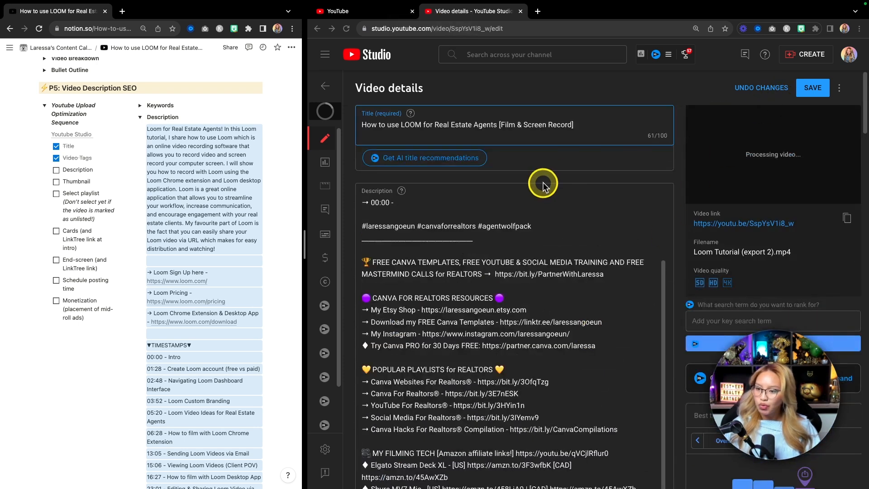
{"action": "left_click_drag", "start_coordinate": [550, 226], "coordinate": [297, 189]}
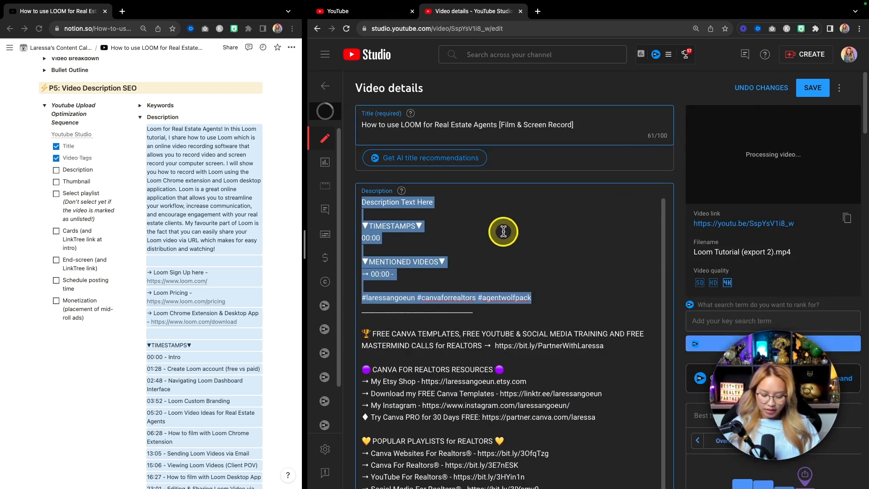
{"action": "key", "text": "super+v"}
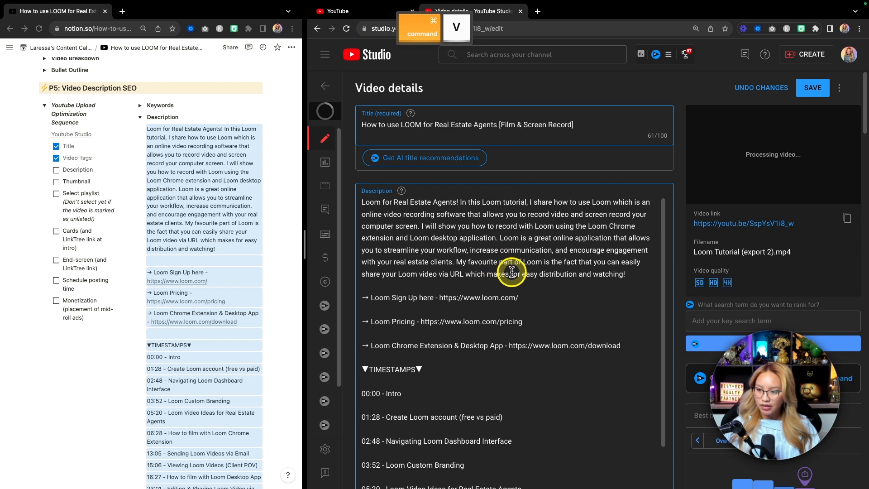
Remove the blank lines between the Loom Sign Up, Loom Pricing and Loom Chrome Extension link lines in the YouTube description.
{"action": "left_click", "coordinate": [409, 309]}
{"action": "key", "text": "BackSpace"}
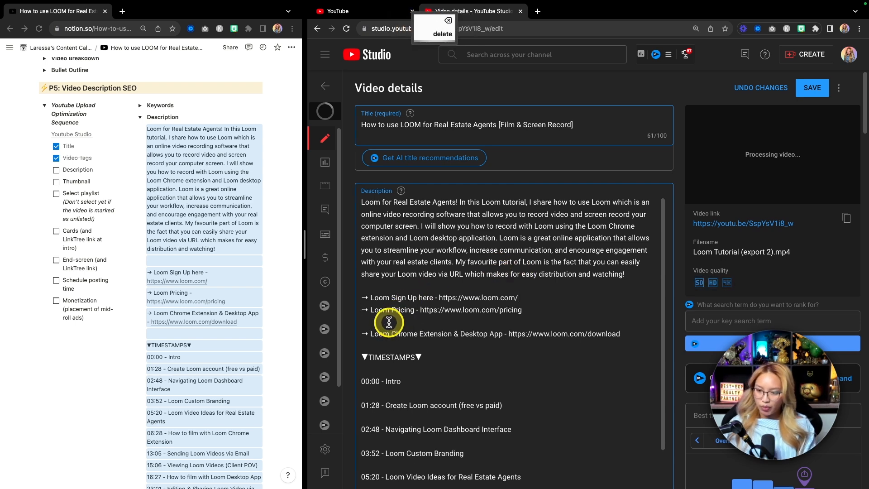
{"action": "left_click", "coordinate": [389, 323]}
{"action": "key", "text": "BackSpace"}
Remove the blank lines between the TIMESTAMPS heading and all timestamp entries through 25:34 in the YouTube description, and save the video details.
{"action": "left_click", "coordinate": [389, 362]}
{"action": "key", "text": "BackSpace"}
{"action": "left_click", "coordinate": [384, 369]}
{"action": "key", "text": "BackSpace"}
{"action": "left_click", "coordinate": [387, 382]}
{"action": "key", "text": "BackSpace"}
{"action": "left_click", "coordinate": [390, 393]}
{"action": "key", "text": "BackSpace"}
{"action": "left_click", "coordinate": [392, 407]}
{"action": "key", "text": "BackSpace"}
{"action": "left_click", "coordinate": [400, 421]}
{"action": "key", "text": "BackSpace"}
{"action": "scroll", "coordinate": [426, 406], "scroll_direction": "down", "scroll_amount": 2}
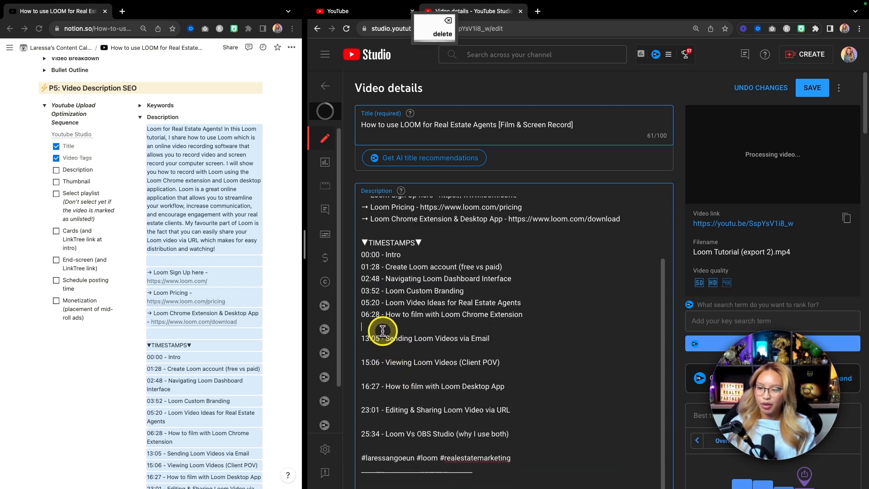
{"action": "key", "text": "BackSpace"}
{"action": "left_click", "coordinate": [389, 340]}
{"action": "key", "text": "BackSpace"}
{"action": "left_click", "coordinate": [388, 359]}
{"action": "key", "text": "BackSpace"}
{"action": "left_click", "coordinate": [386, 370]}
{"action": "key", "text": "BackSpace"}
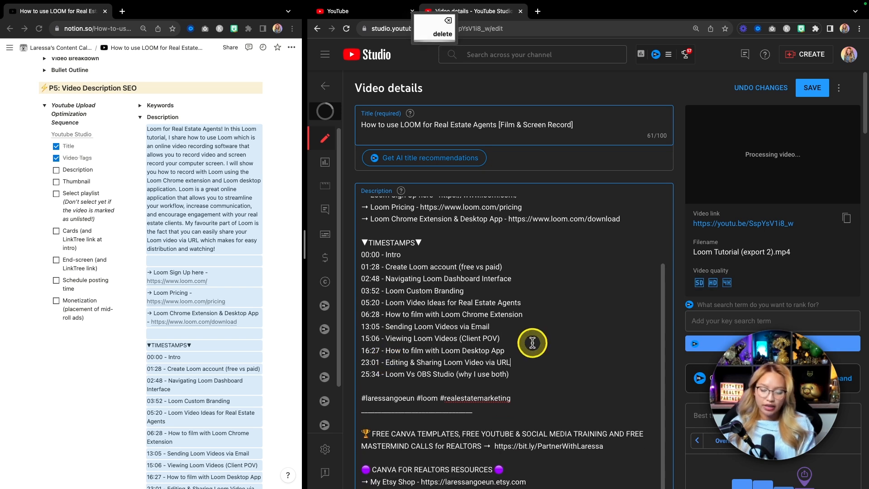
{"action": "left_click", "coordinate": [810, 88]}
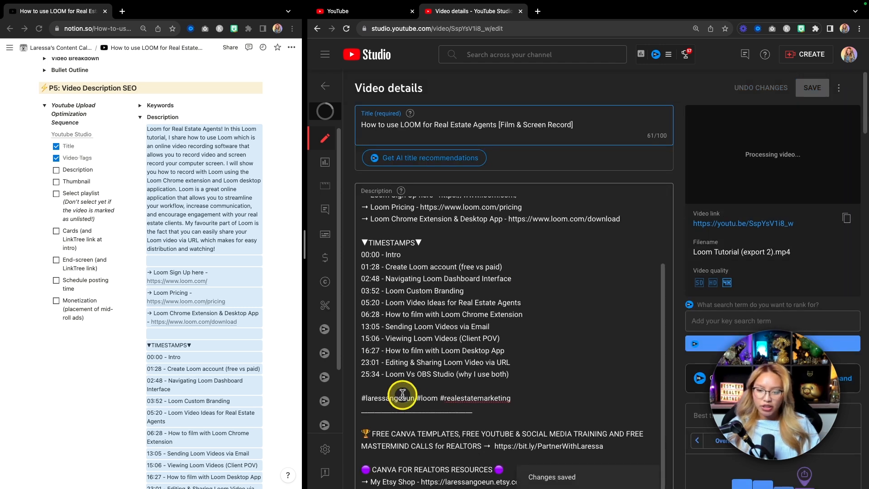
Review the hashtags, timestamp list and standard resource links in the YouTube description alongside the prepared Notion text.
{"action": "key", "text": "fn"}
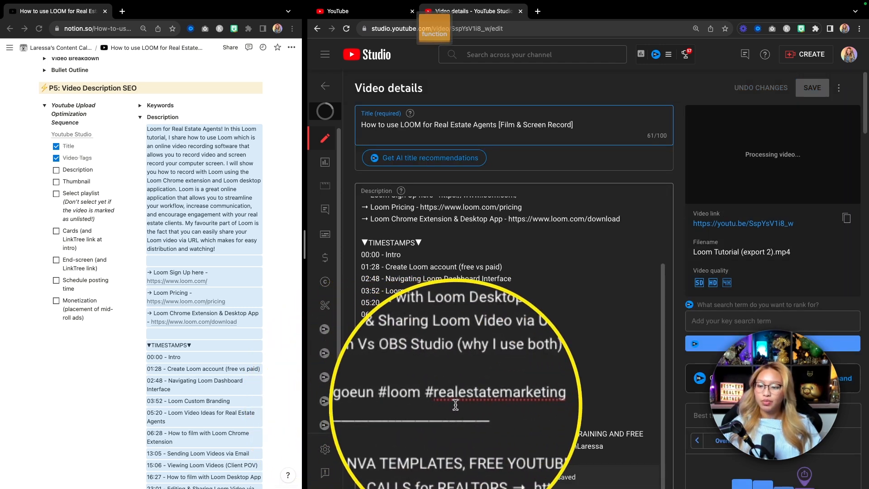
{"action": "scroll", "coordinate": [455, 404], "scroll_direction": "down", "scroll_amount": 1}
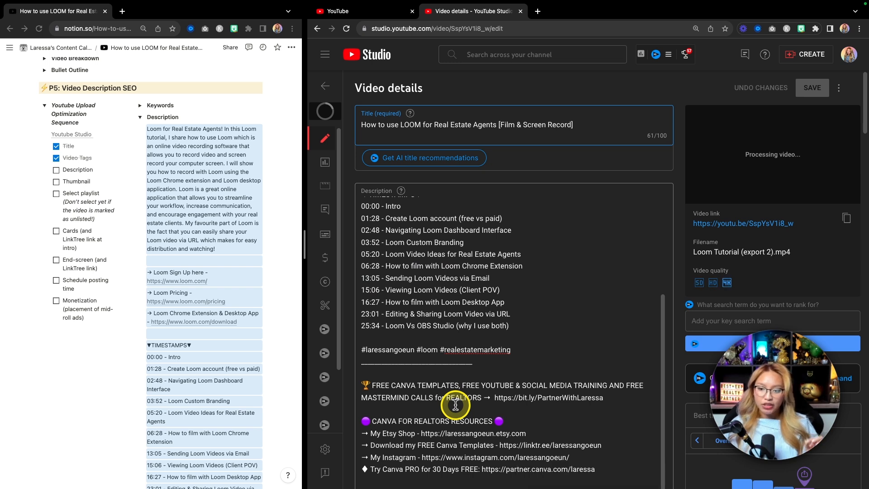
{"action": "key", "text": "fn"}
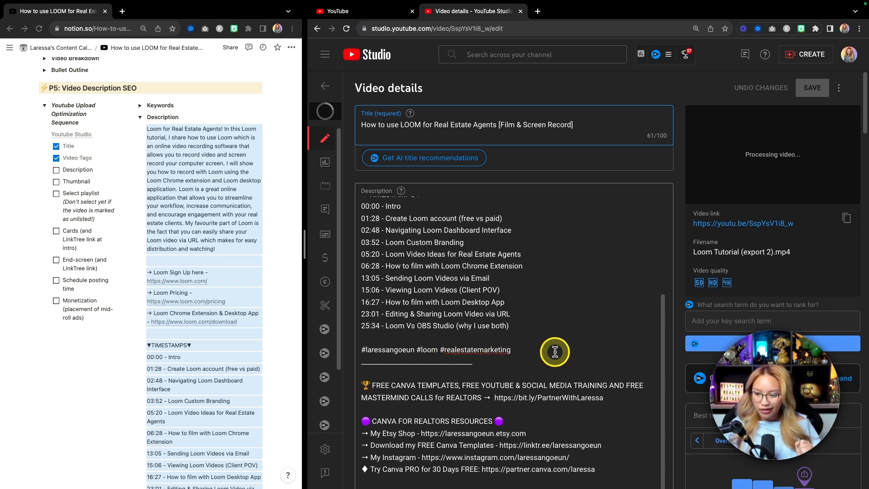
{"action": "scroll", "coordinate": [555, 352], "scroll_direction": "up", "scroll_amount": 3}
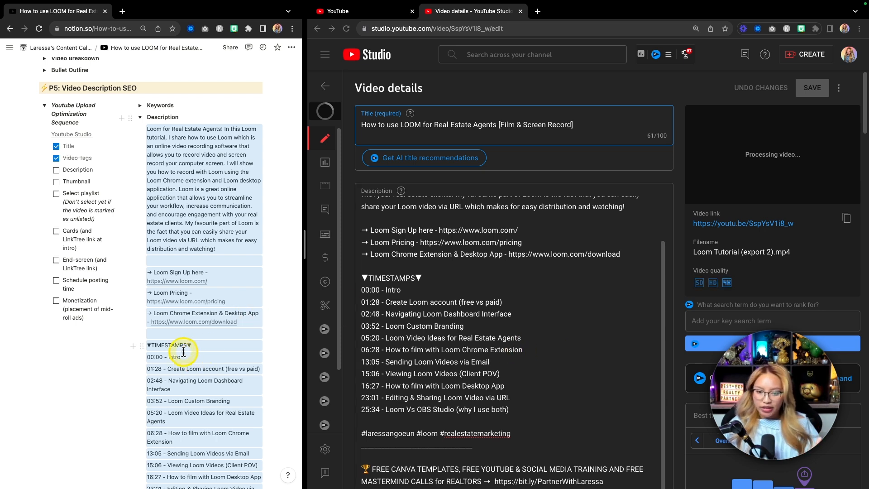
{"action": "scroll", "coordinate": [183, 351], "scroll_direction": "down", "scroll_amount": 3}
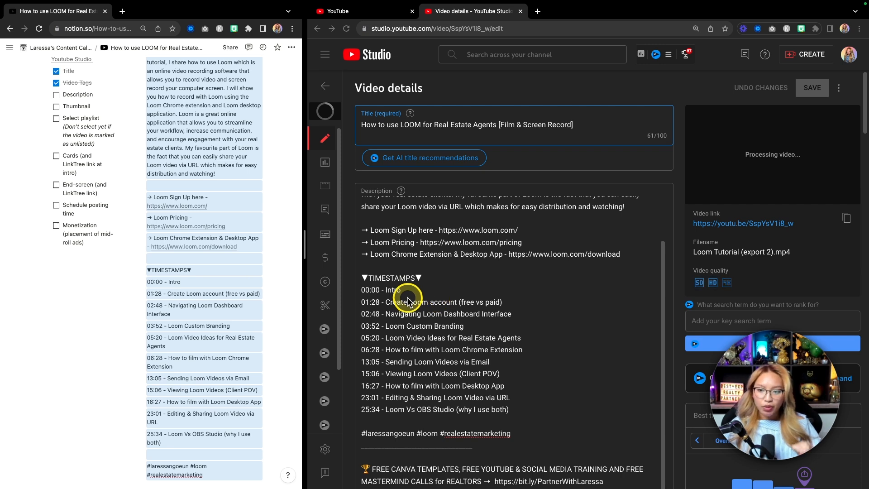
{"action": "key", "text": "fn"}
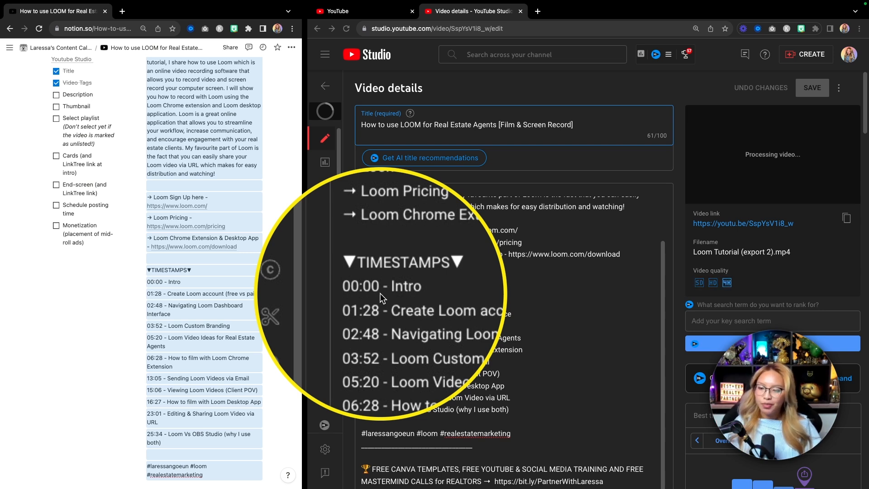
{"action": "left_click", "coordinate": [380, 296]}
{"action": "key", "text": "fn"}
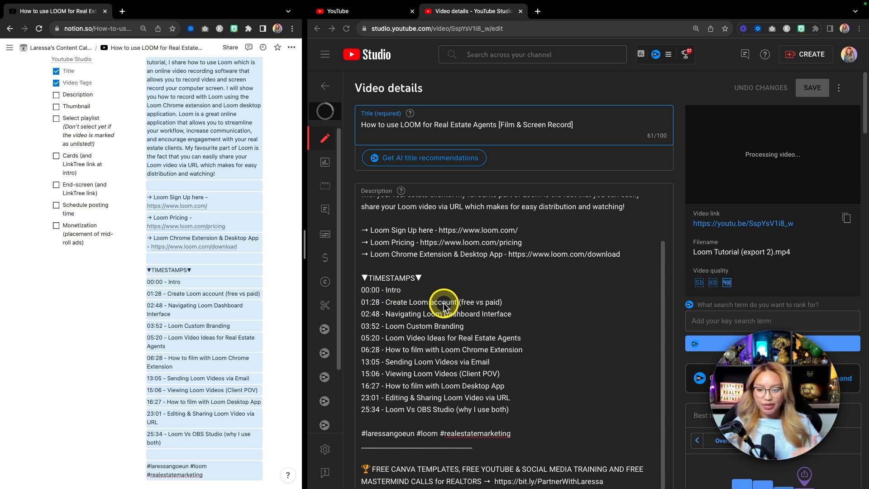
{"action": "scroll", "coordinate": [443, 306], "scroll_direction": "down", "scroll_amount": 2}
{"action": "scroll", "coordinate": [430, 320], "scroll_direction": "down", "scroll_amount": 3}
{"action": "scroll", "coordinate": [450, 320], "scroll_direction": "down", "scroll_amount": 3}
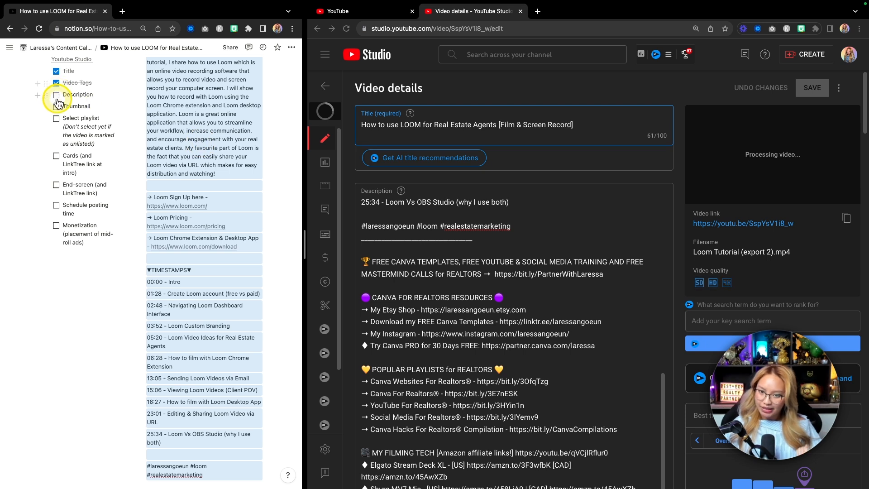
Check off Description in the Notion upload checklist and collapse the Description section.
{"action": "scroll", "coordinate": [70, 102], "scroll_direction": "up", "scroll_amount": 3}
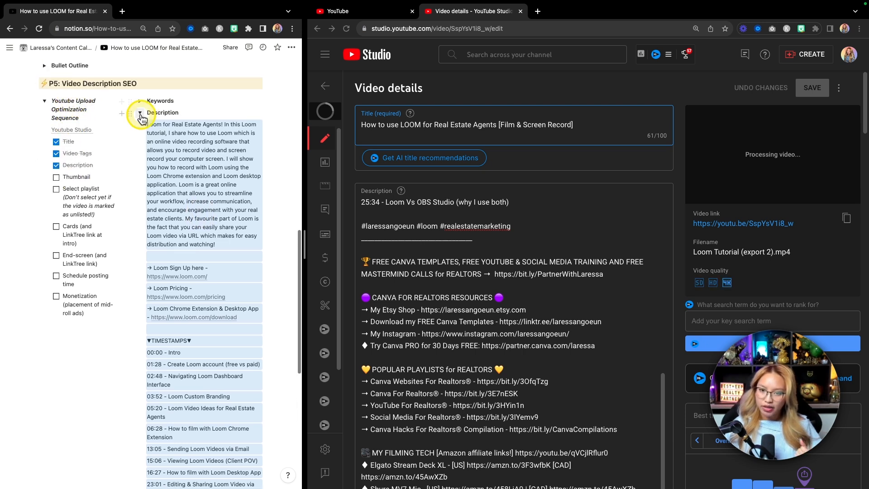
{"action": "left_click", "coordinate": [140, 112]}
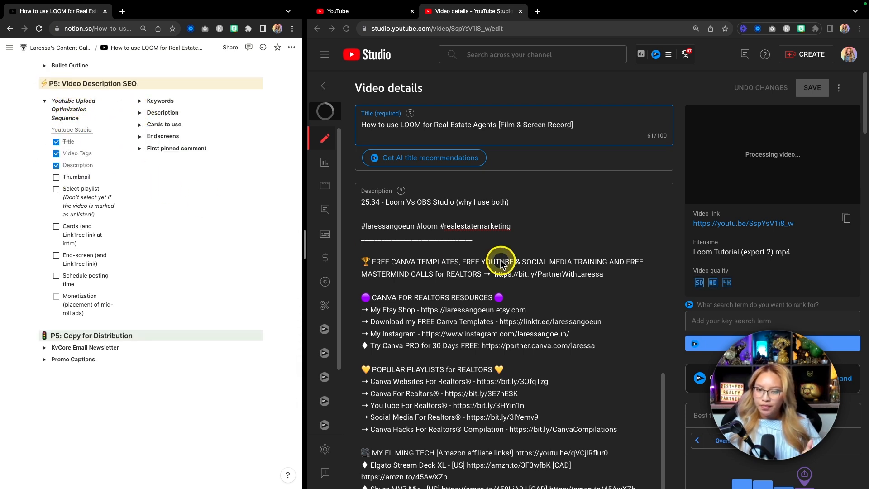
Upload "112023 - Loom Tutorial.png" from the Downloads folder as the video's custom thumbnail.
{"action": "scroll", "coordinate": [502, 264], "scroll_direction": "down", "scroll_amount": 1}
{"action": "scroll", "coordinate": [502, 264], "scroll_direction": "down", "scroll_amount": 15}
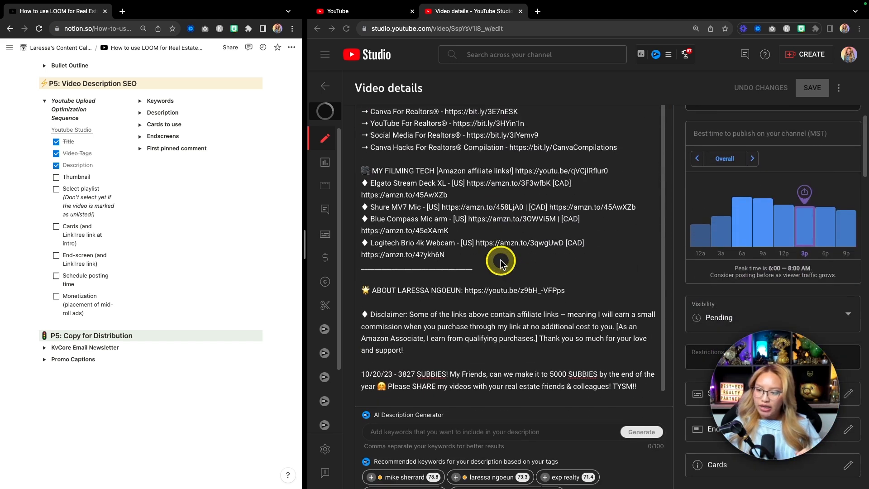
{"action": "scroll", "coordinate": [501, 264], "scroll_direction": "down", "scroll_amount": 2}
{"action": "left_click", "coordinate": [393, 239]}
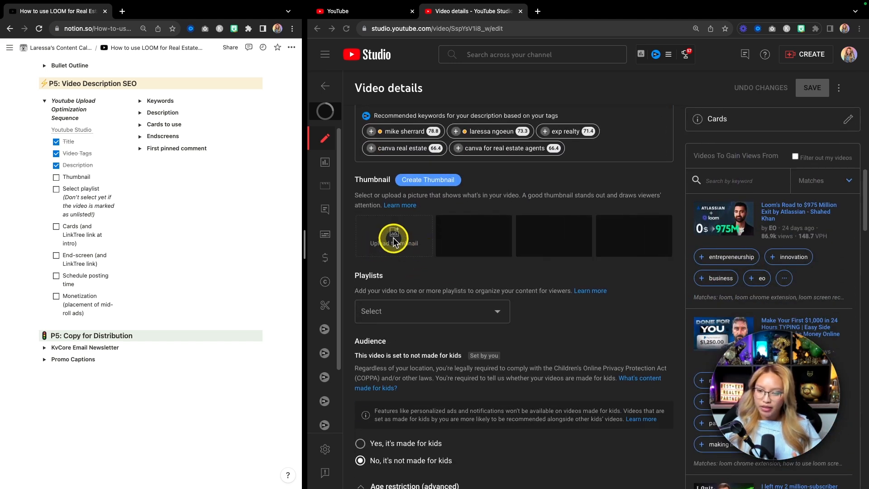
{"action": "left_click", "coordinate": [411, 244]}
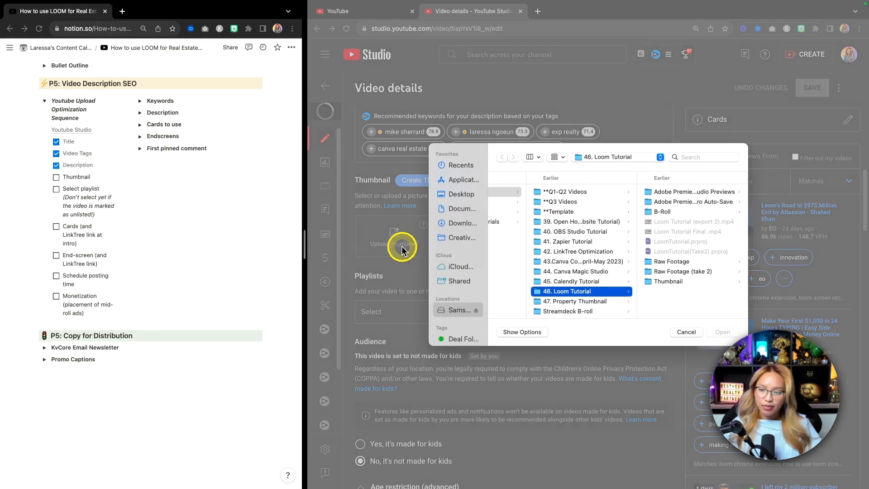
{"action": "left_click", "coordinate": [460, 211]}
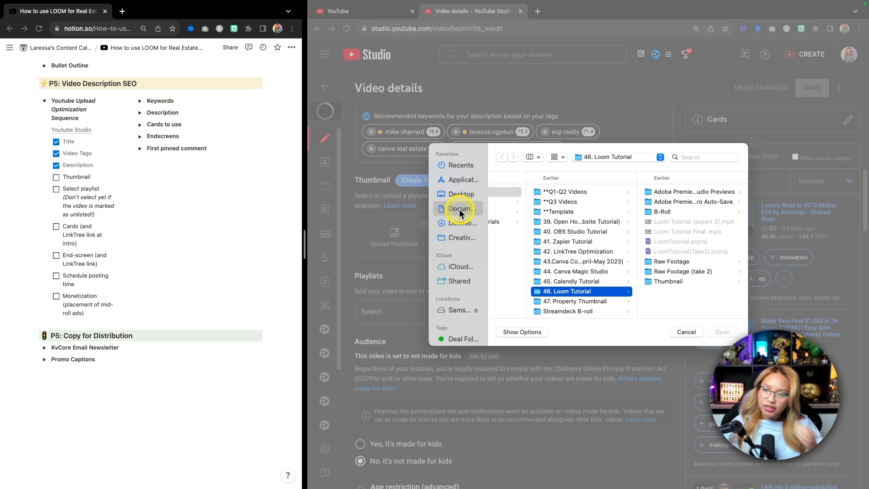
{"action": "left_click", "coordinate": [459, 224]}
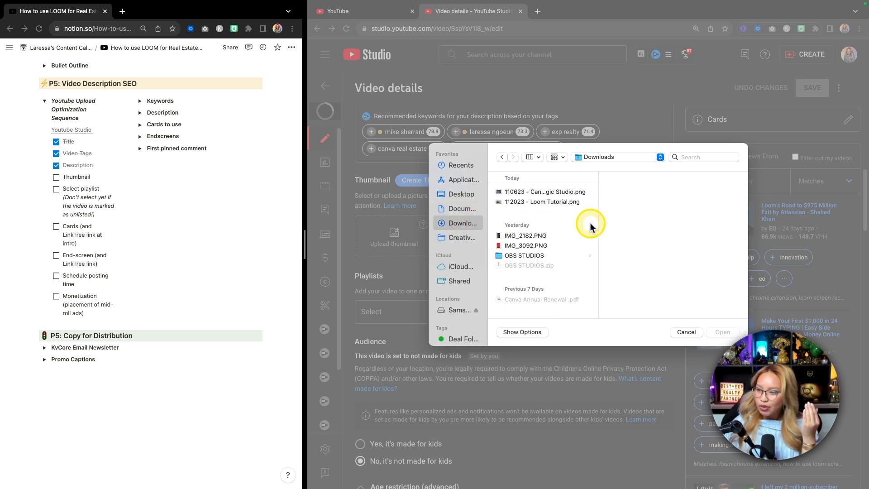
{"action": "left_click", "coordinate": [529, 192]}
{"action": "key", "text": "Down"}
{"action": "key", "text": "Return"}
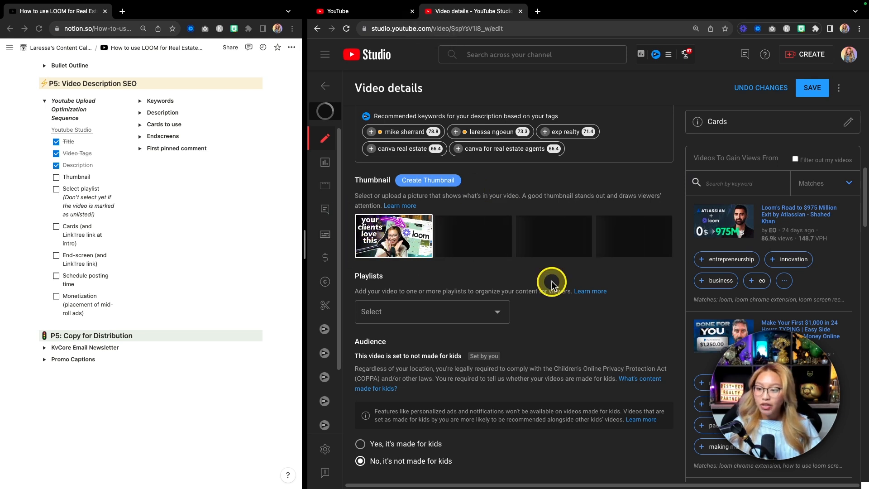
Check off Thumbnail in the Notion upload checklist and save the video changes in YouTube Studio.
{"action": "scroll", "coordinate": [592, 313], "scroll_direction": "up", "scroll_amount": 1}
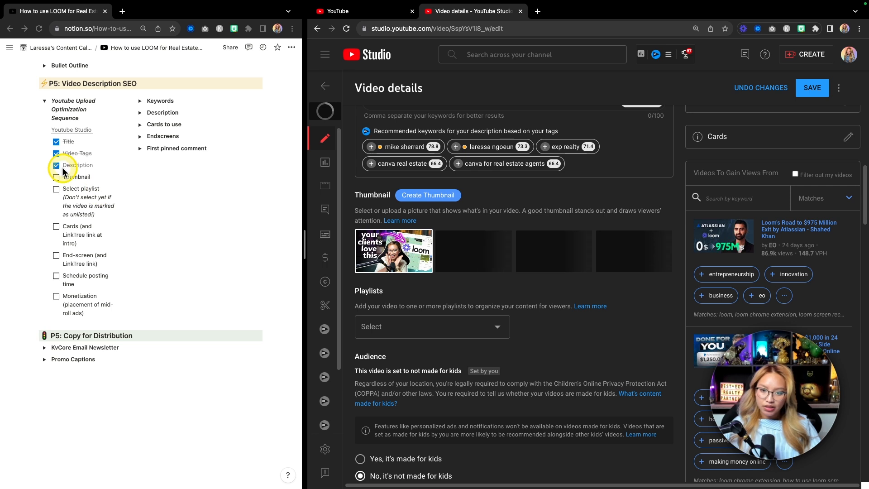
{"action": "left_click", "coordinate": [56, 178]}
{"action": "left_click", "coordinate": [57, 177]}
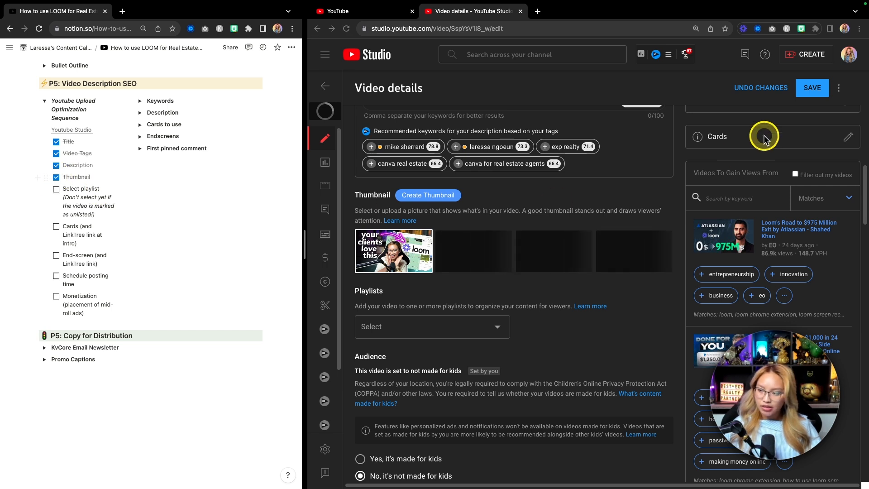
{"action": "left_click", "coordinate": [807, 87]}
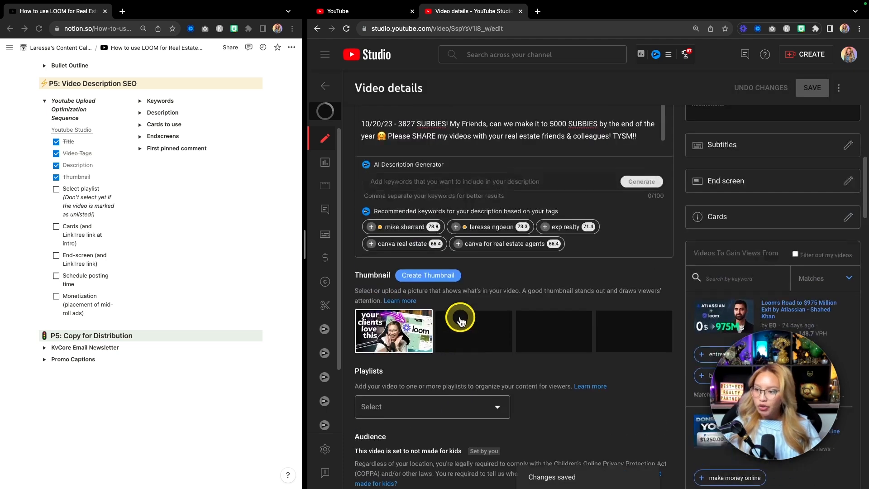
Examine the video's visibility, playlist and audience settings against the remaining Notion checklist items, including the note on unlisted videos.
{"action": "scroll", "coordinate": [460, 321], "scroll_direction": "up", "scroll_amount": 2}
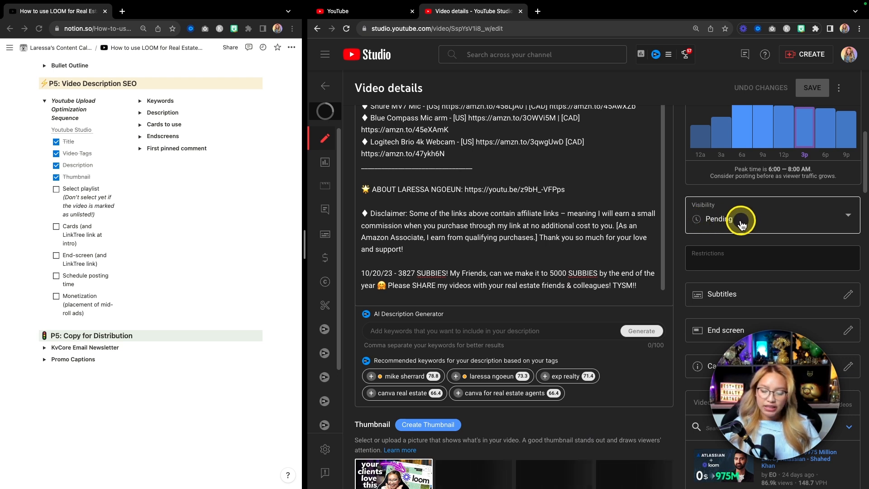
{"action": "scroll", "coordinate": [592, 278], "scroll_direction": "down", "scroll_amount": 3}
{"action": "scroll", "coordinate": [594, 279], "scroll_direction": "down", "scroll_amount": 1}
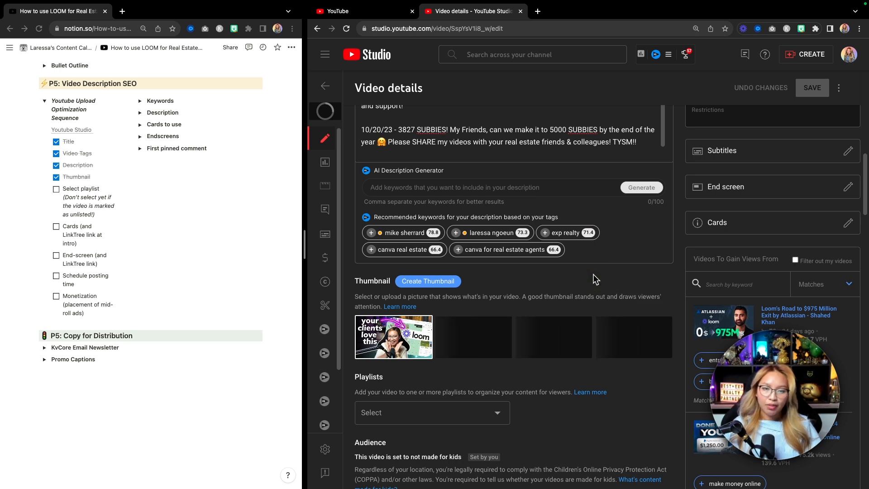
{"action": "scroll", "coordinate": [593, 279], "scroll_direction": "down", "scroll_amount": 2}
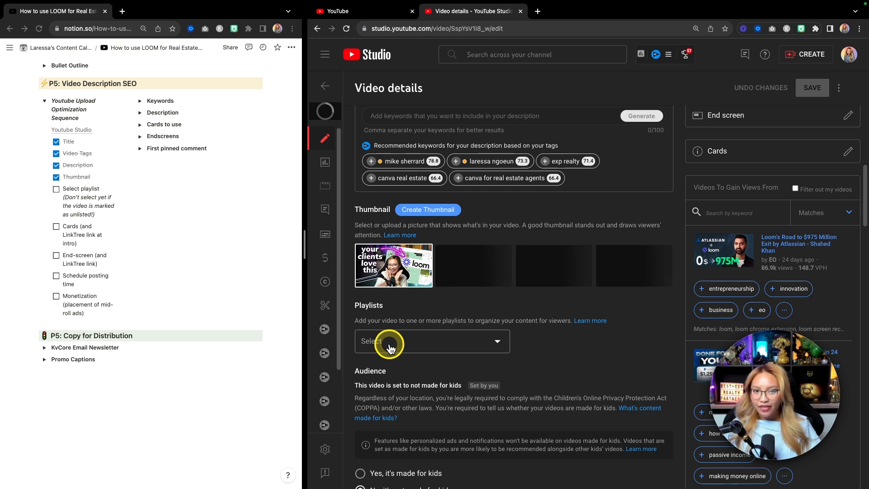
{"action": "scroll", "coordinate": [499, 318], "scroll_direction": "up", "scroll_amount": 1}
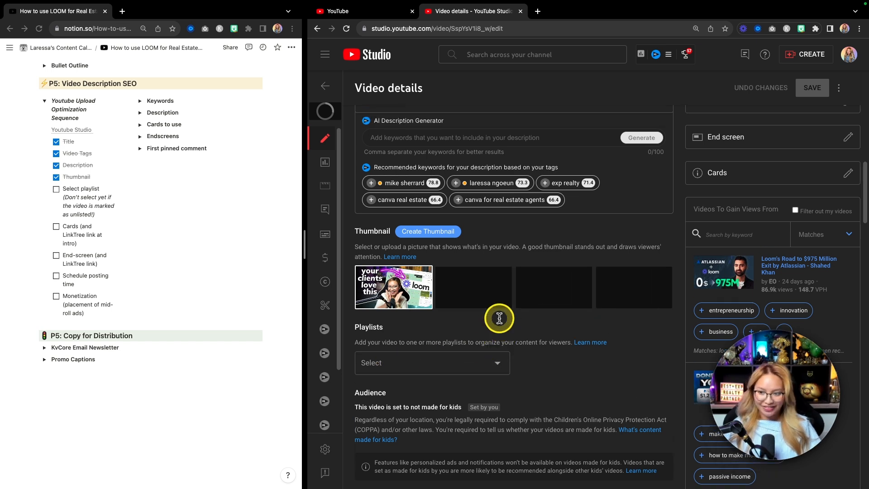
{"action": "scroll", "coordinate": [539, 338], "scroll_direction": "down", "scroll_amount": 2}
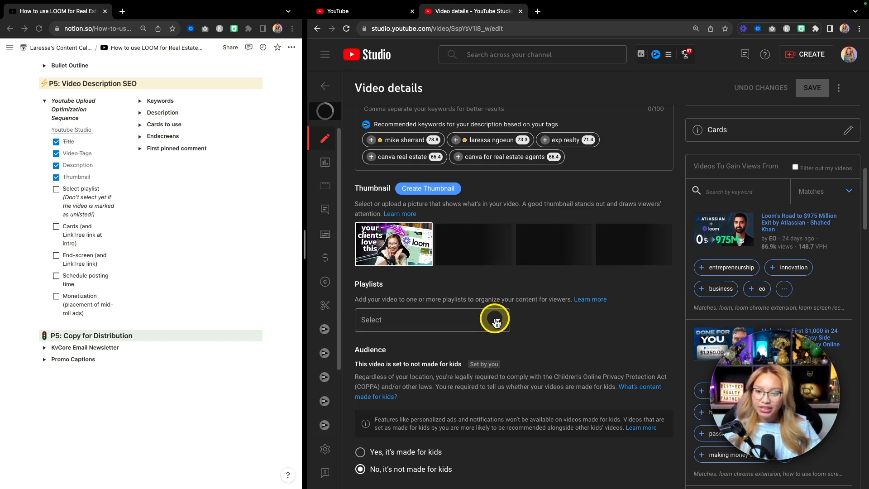
{"action": "scroll", "coordinate": [487, 325], "scroll_direction": "down", "scroll_amount": 4}
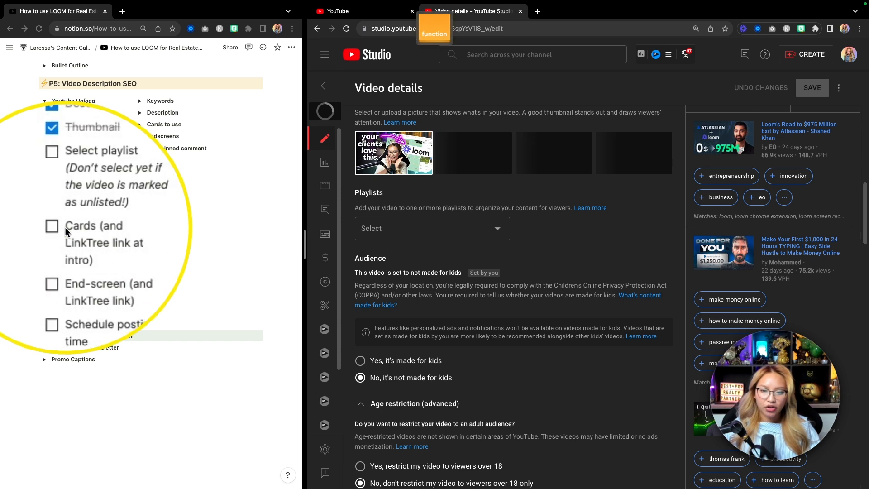
{"action": "scroll", "coordinate": [482, 230], "scroll_direction": "up", "scroll_amount": 6}
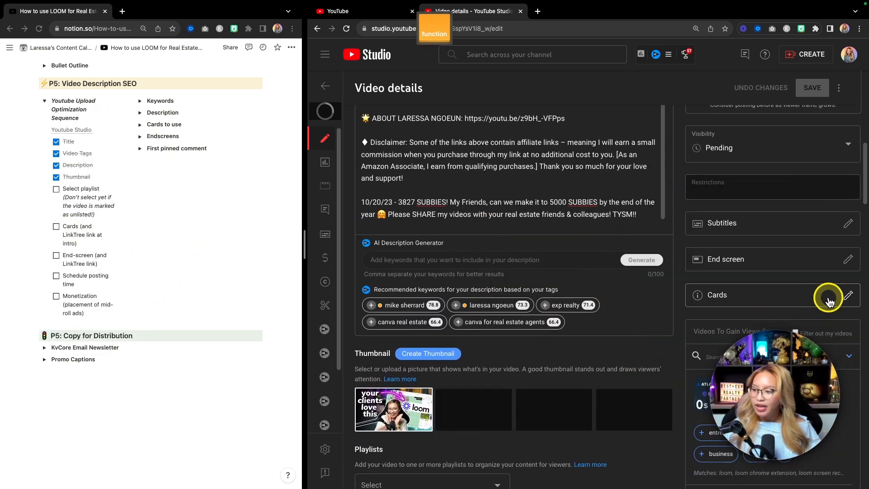
Open the video's Cards editor and expand the "Cards to use" section in Notion, leaving the Description section collapsed.
{"action": "left_click", "coordinate": [829, 298]}
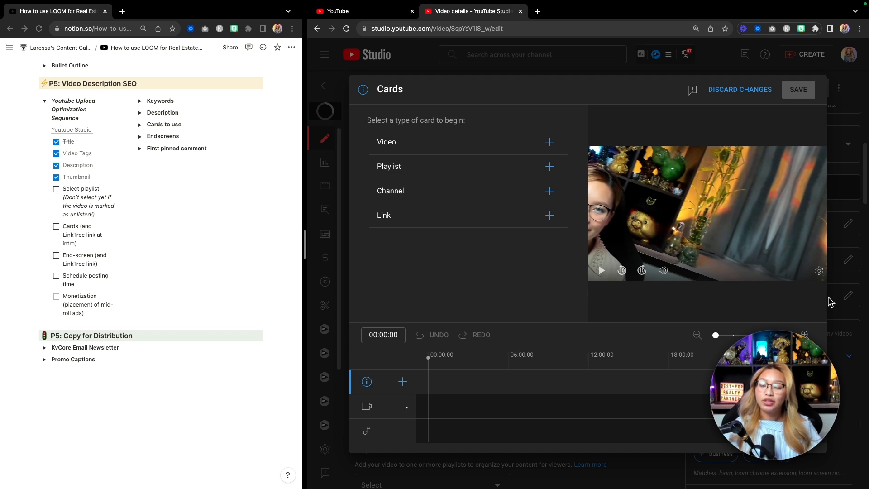
{"action": "left_click", "coordinate": [139, 126]}
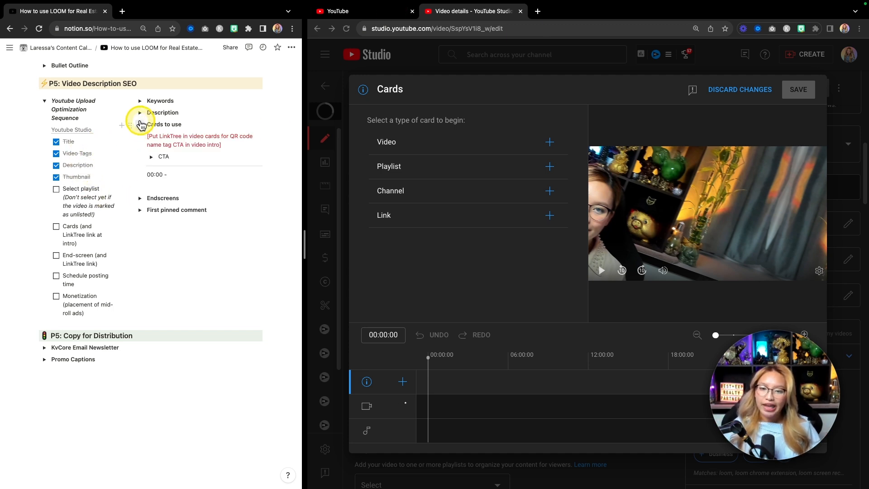
{"action": "left_click", "coordinate": [140, 113]}
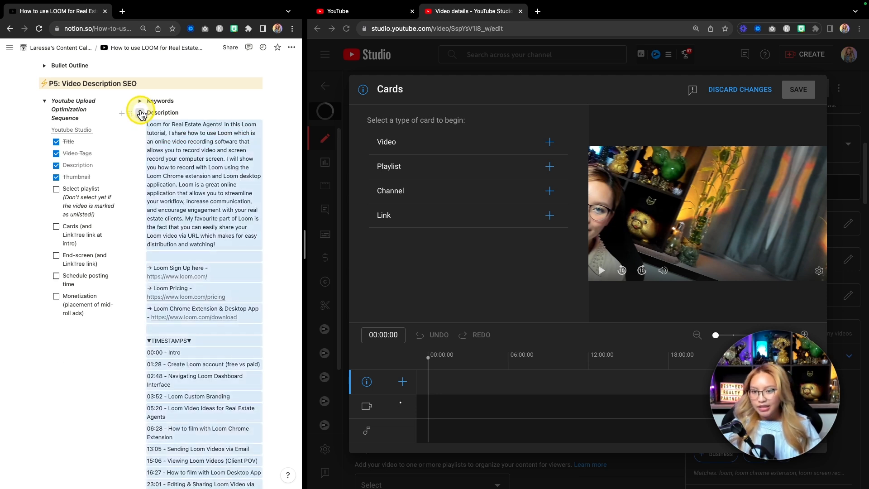
{"action": "left_click", "coordinate": [140, 113]}
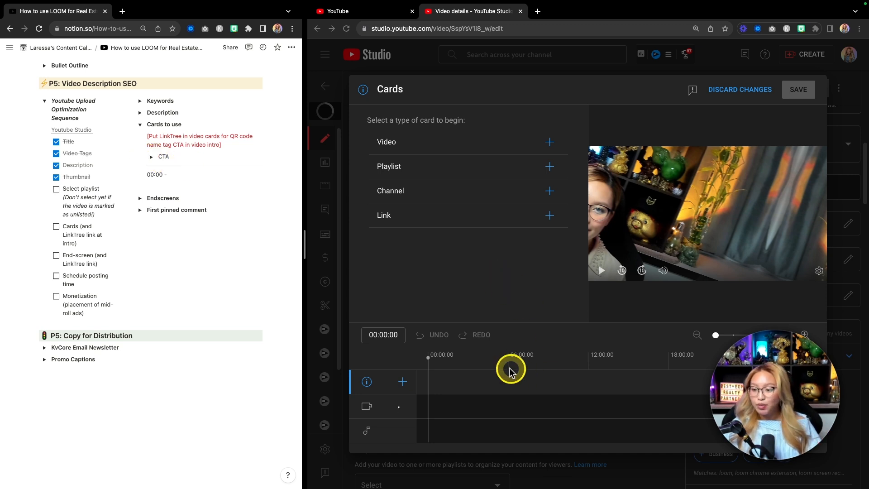
Add a video card at 06:55:08 that links to "Batching YouTube Content: My 5 Phase Framework".
{"action": "left_click_drag", "start_coordinate": [498, 366], "coordinate": [529, 365]}
{"action": "left_click", "coordinate": [600, 272]}
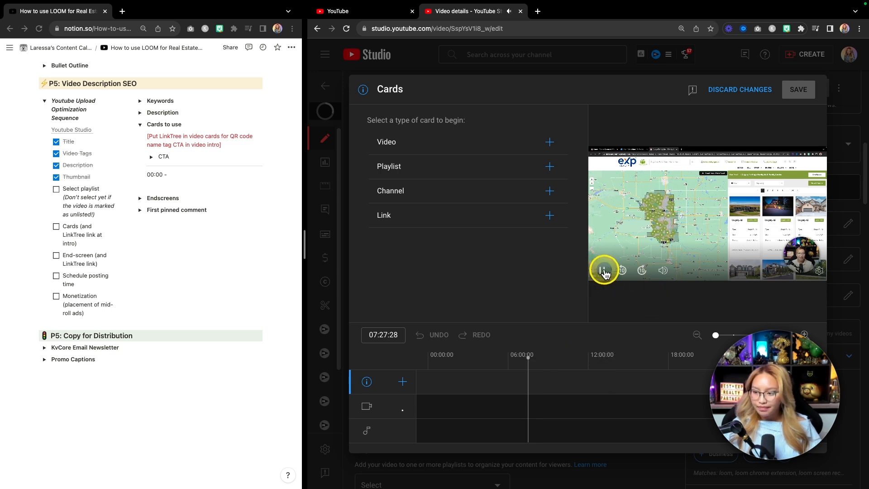
{"action": "left_click", "coordinate": [604, 272]}
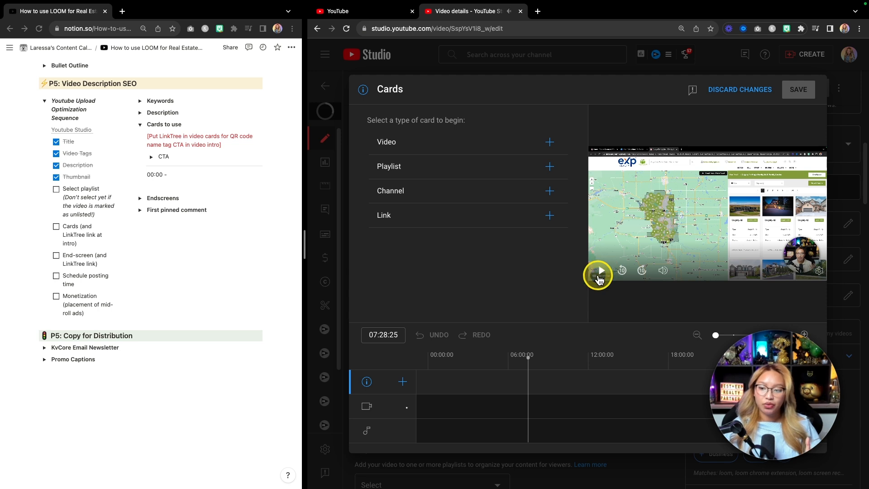
{"action": "left_click_drag", "start_coordinate": [523, 377], "coordinate": [521, 369]}
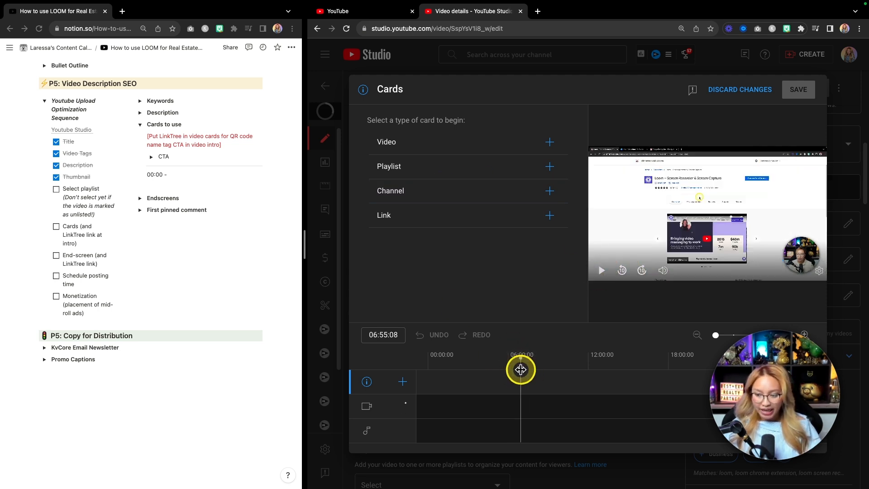
{"action": "key", "text": "fn"}
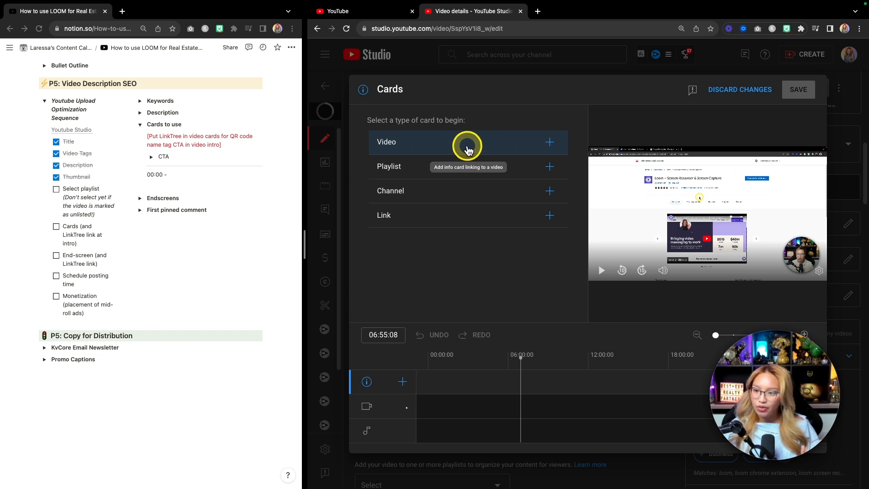
{"action": "left_click", "coordinate": [551, 144]}
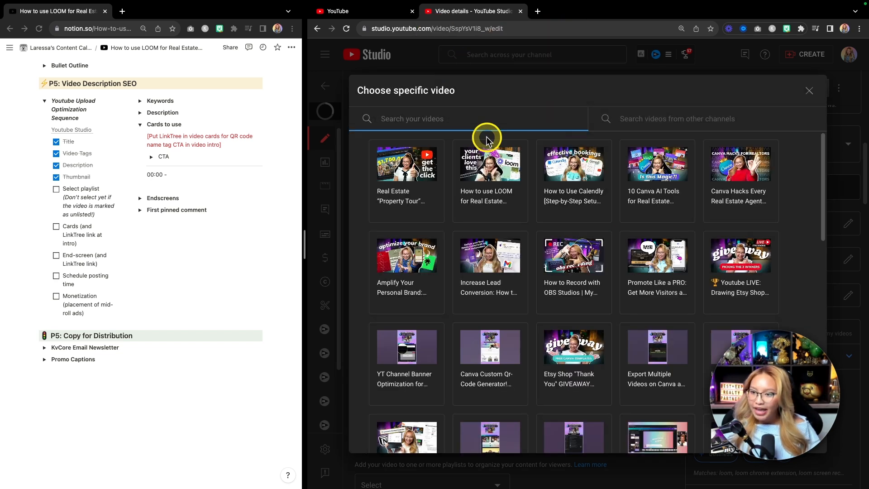
{"action": "left_click", "coordinate": [411, 118]}
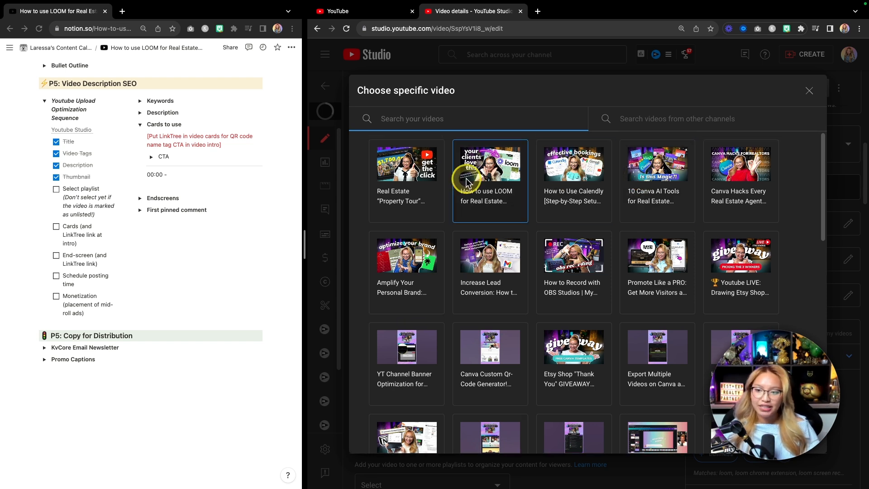
{"action": "scroll", "coordinate": [603, 285], "scroll_direction": "down", "scroll_amount": 4}
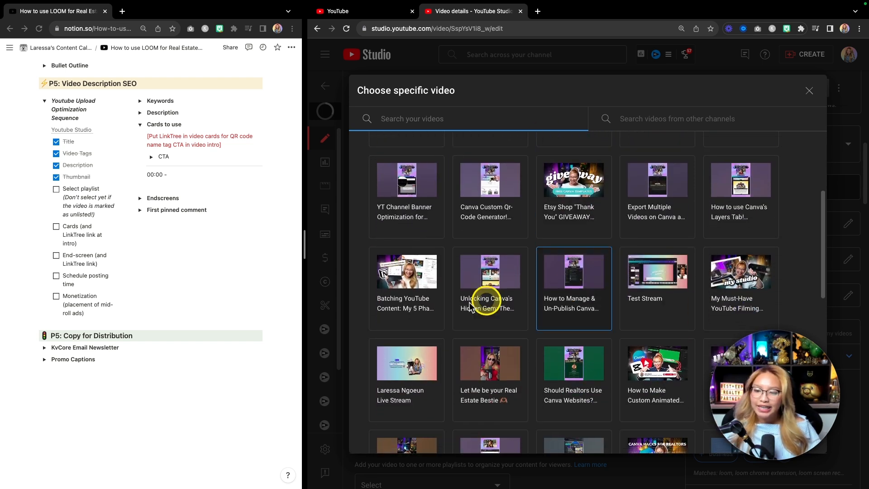
{"action": "left_click", "coordinate": [404, 295]}
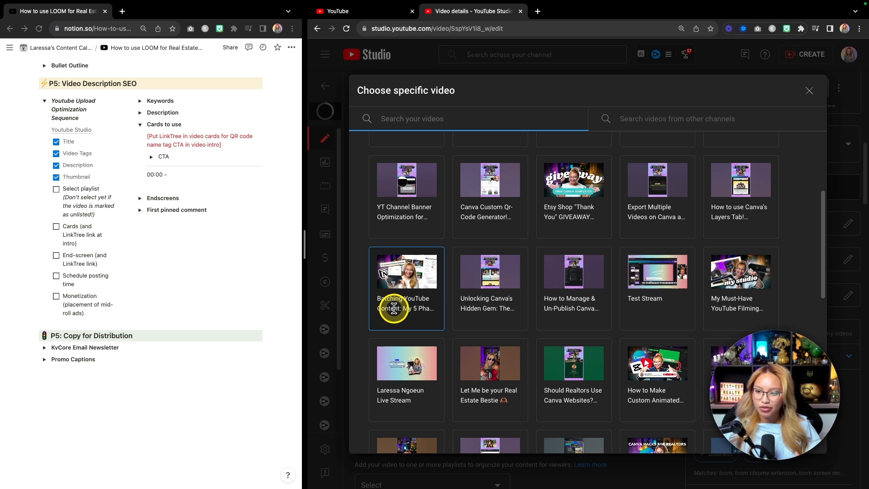
{"action": "left_click", "coordinate": [411, 295]}
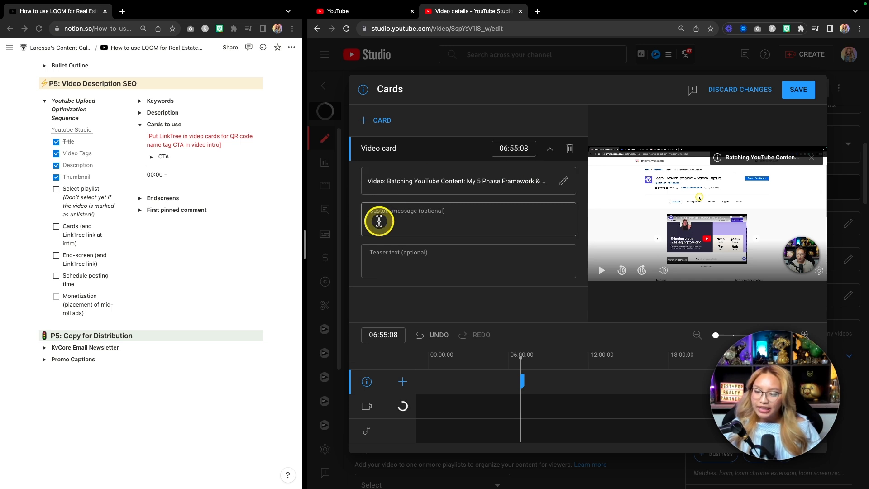
{"action": "key", "text": "fn"}
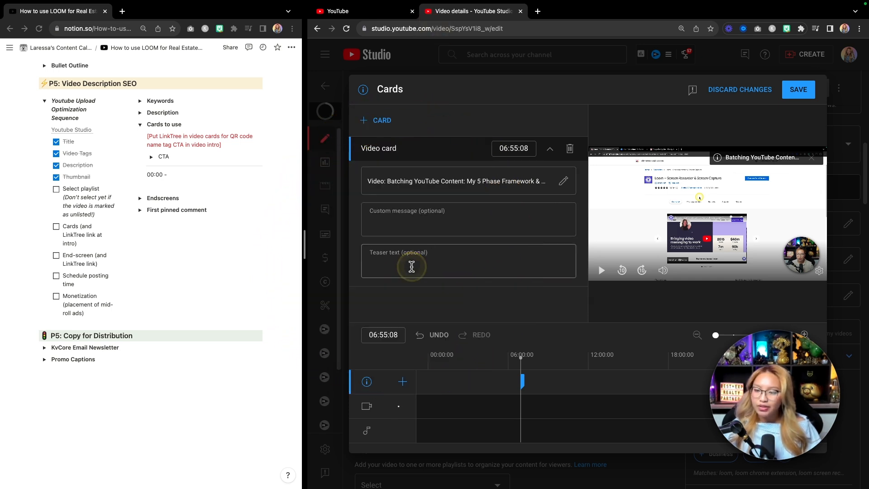
{"action": "left_click", "coordinate": [390, 216]}
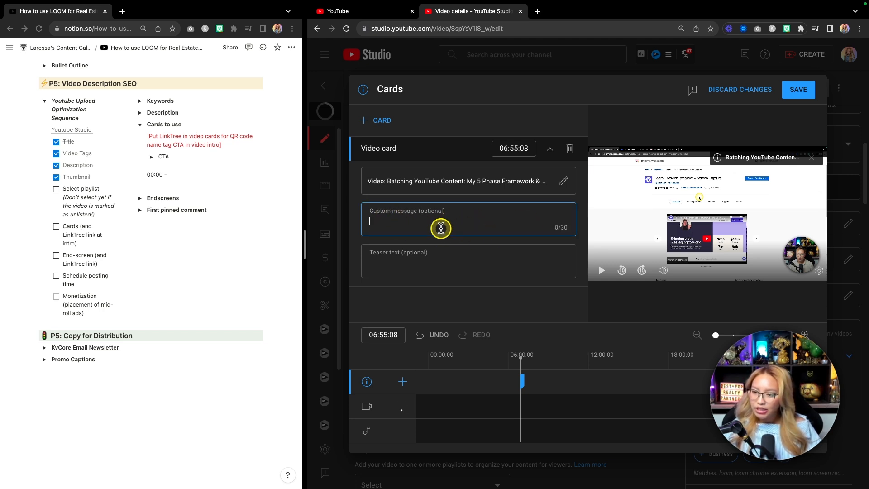
{"action": "type", "text": "Notio"}
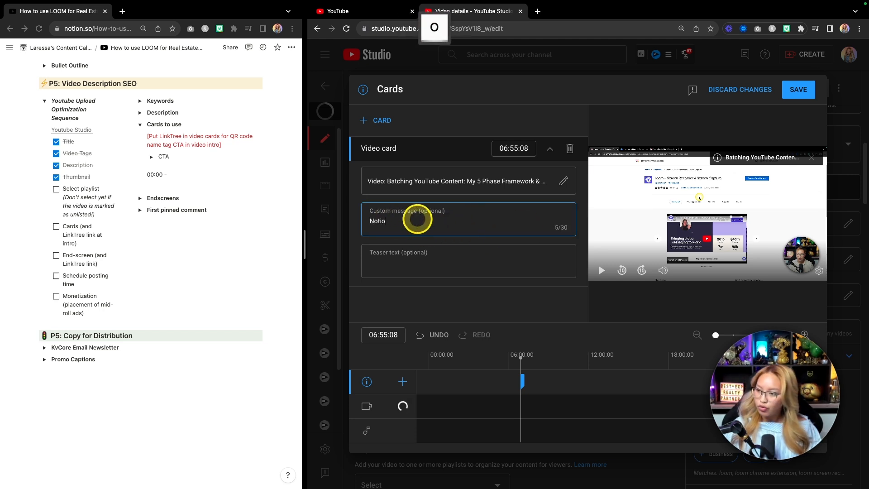
{"action": "type", "text": "n"}
{"action": "key", "text": "BackSpace"}
{"action": "key", "text": "BackSpace"}
{"action": "key", "text": "BackSpace"}
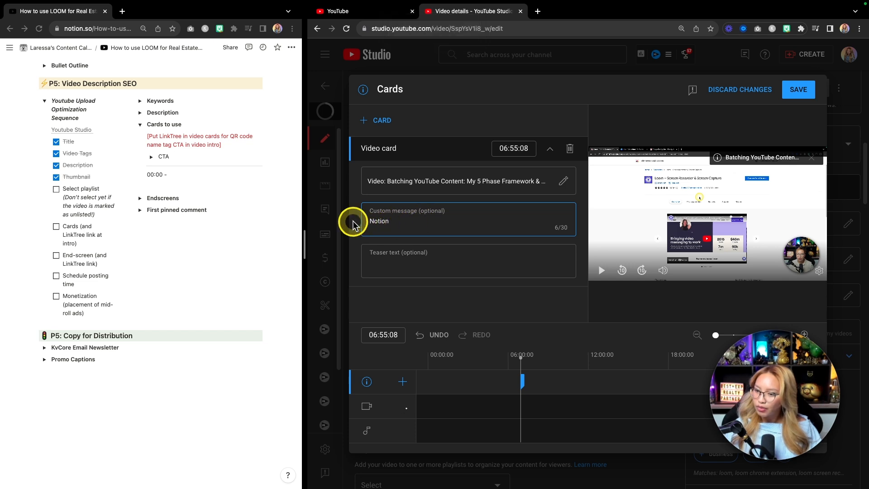
Set the video card's teaser text to "Notion Video" and save the cards.
{"action": "type", "text": "Notion "}
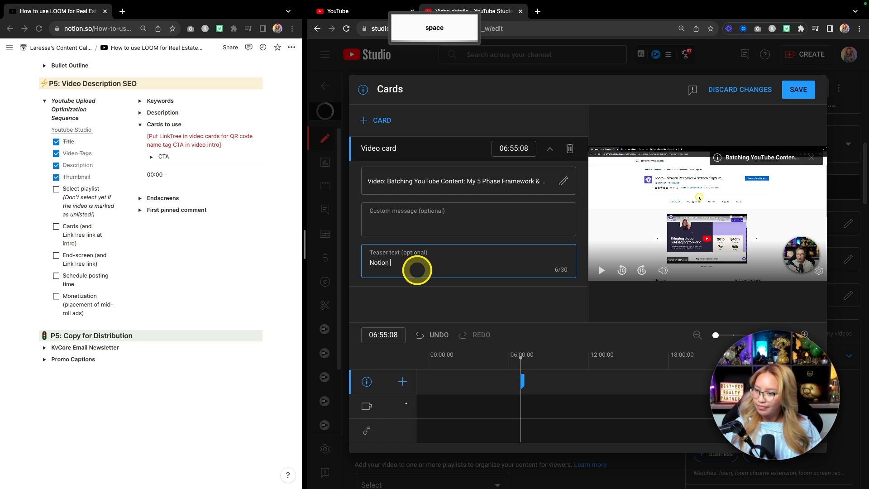
{"action": "type", "text": "Video"}
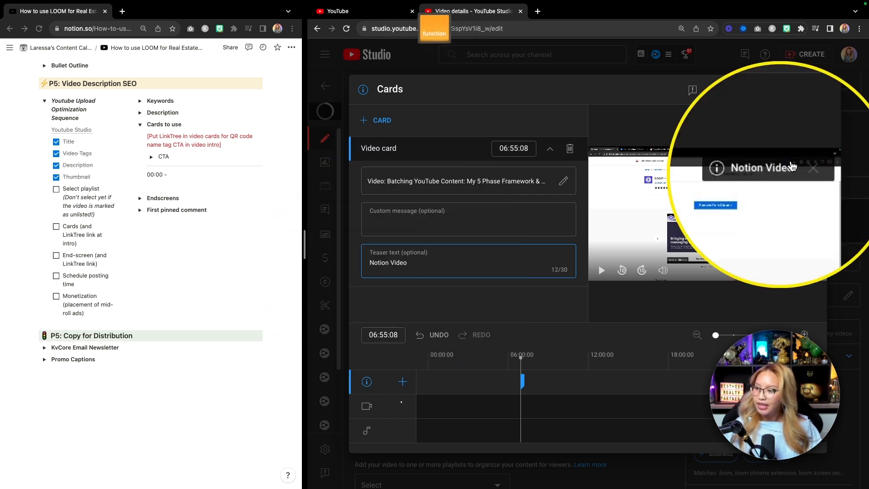
{"action": "left_click", "coordinate": [800, 92]}
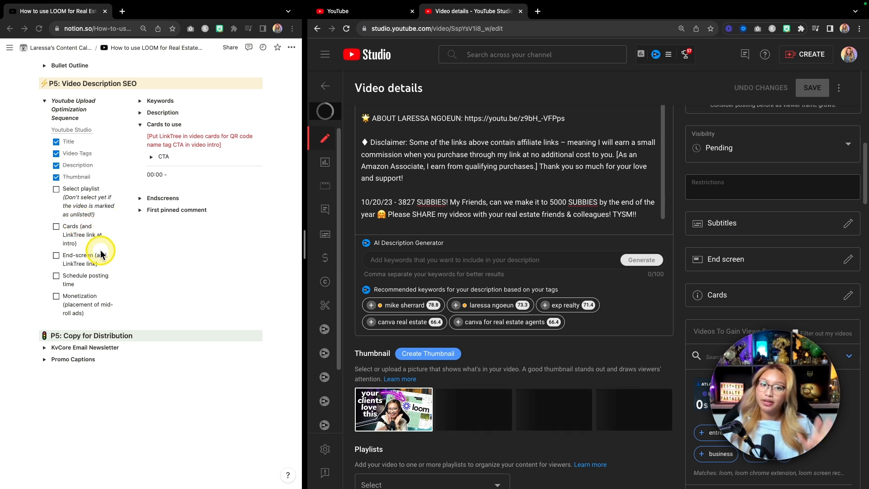
Check off the "Cards (and LinkTree link at intro)" item in the Notion upload checklist, leaving the End-screen item unchecked.
{"action": "left_click", "coordinate": [56, 226]}
{"action": "scroll", "coordinate": [170, 238], "scroll_direction": "down", "scroll_amount": 1}
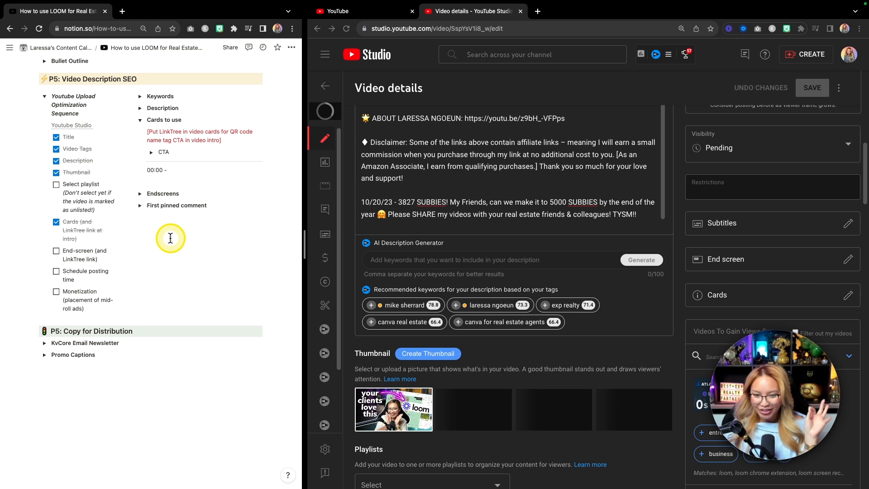
{"action": "left_click", "coordinate": [56, 252]}
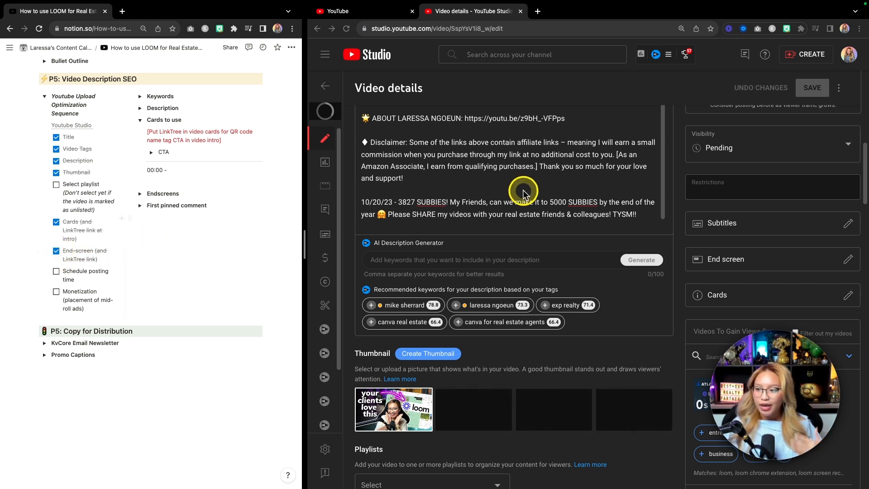
{"action": "left_click", "coordinate": [57, 252]}
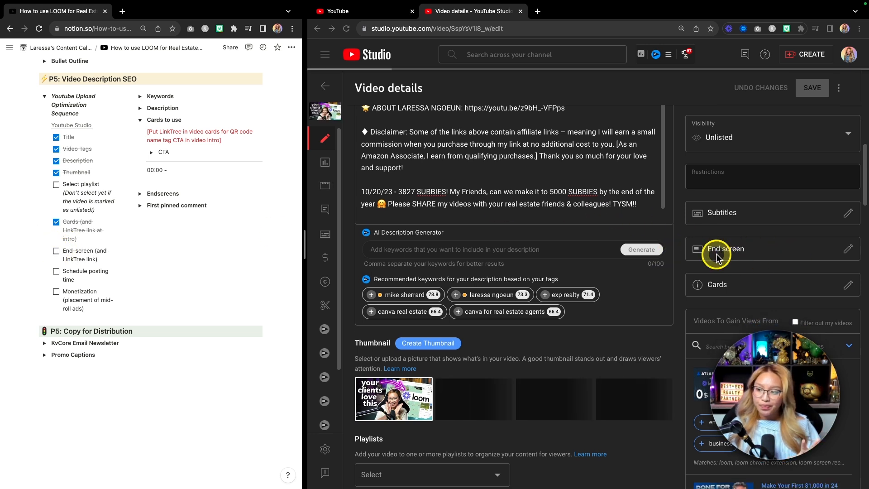
Open the video's End screen editor and preview the closing seconds of the video and the available element layouts.
{"action": "left_click", "coordinate": [739, 254]}
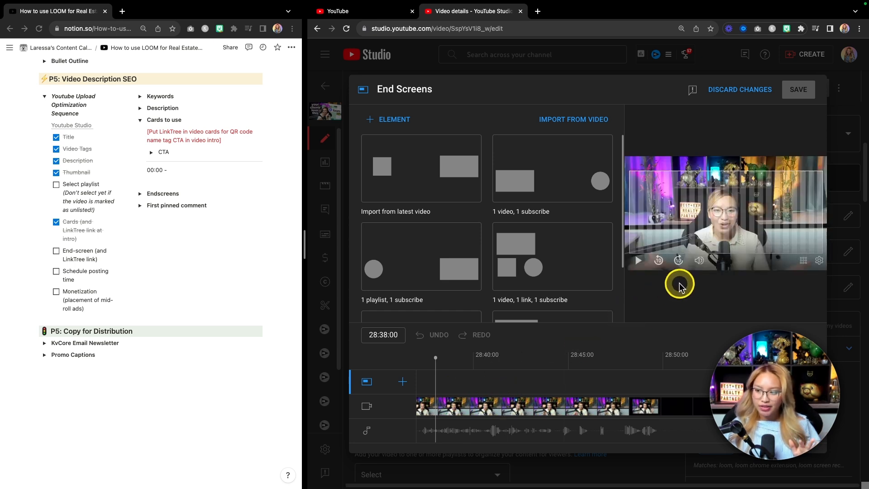
{"action": "left_click", "coordinate": [638, 261]}
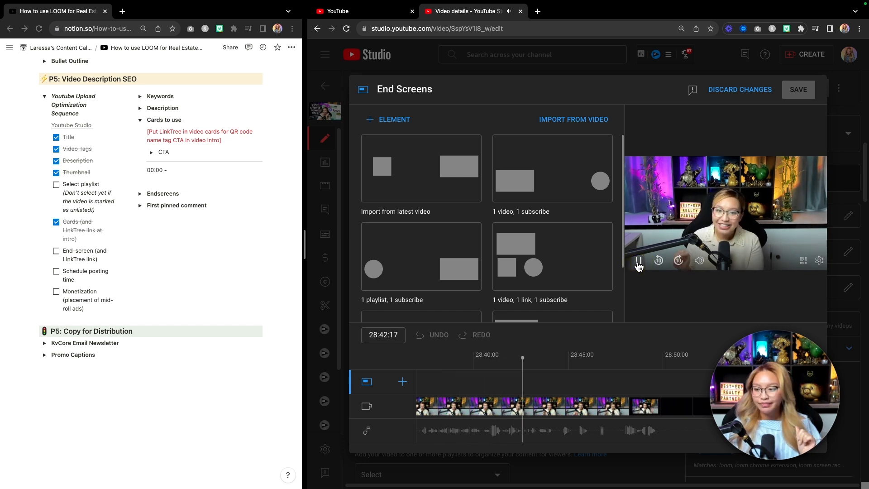
{"action": "left_click", "coordinate": [638, 260]}
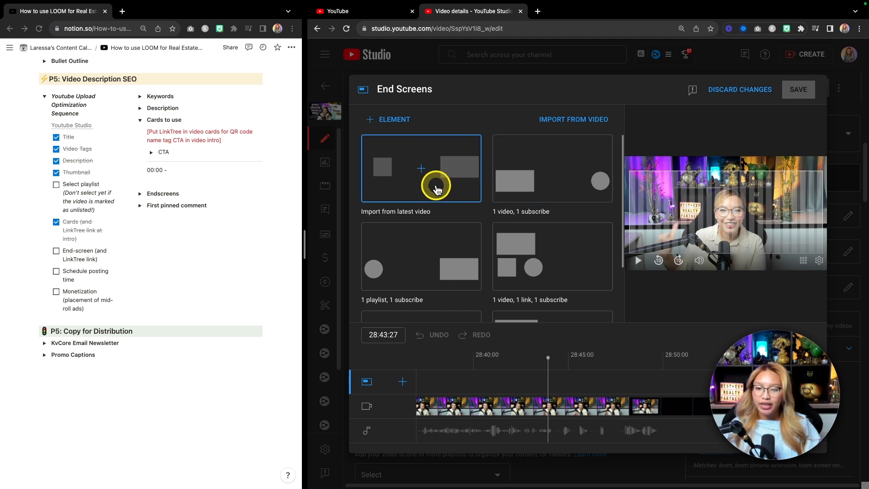
{"action": "key", "text": "fn"}
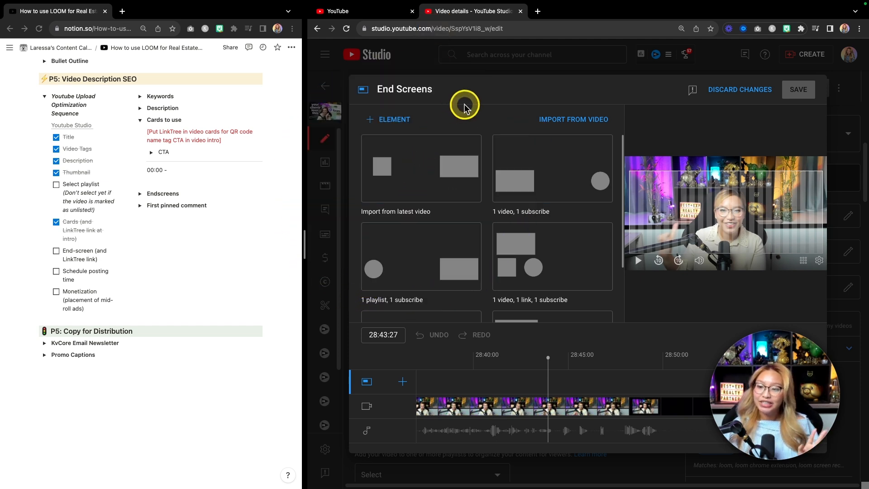
{"action": "scroll", "coordinate": [550, 161], "scroll_direction": "down", "scroll_amount": 2}
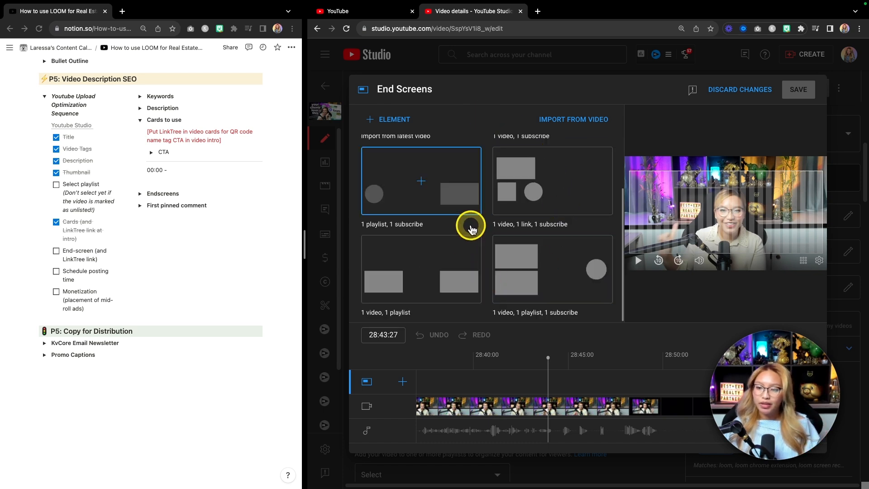
{"action": "scroll", "coordinate": [541, 189], "scroll_direction": "up", "scroll_amount": 1}
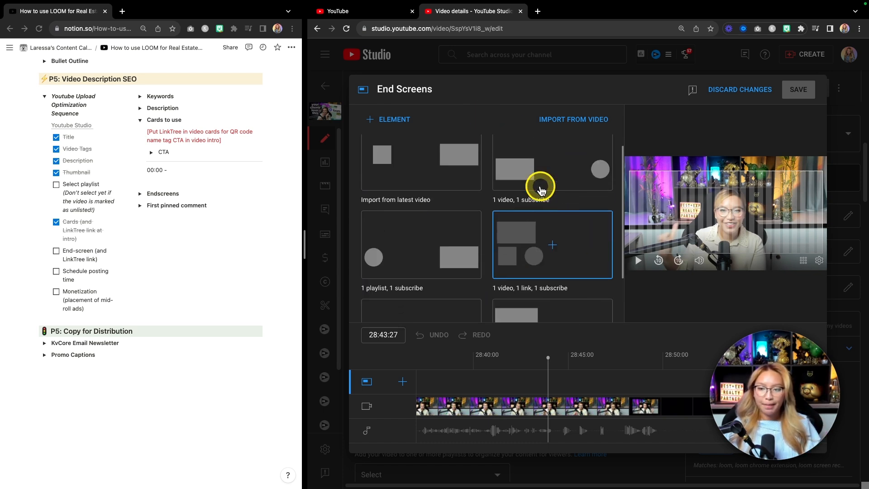
{"action": "scroll", "coordinate": [542, 191], "scroll_direction": "up", "scroll_amount": 1}
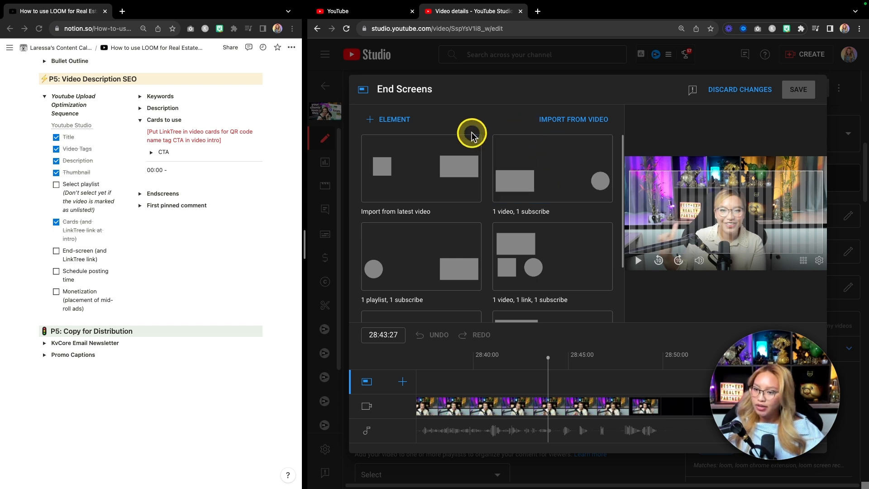
Add a Subscribe element to the end screen, place it at the left side of the video frame and return the playhead to 28:38:00.
{"action": "left_click", "coordinate": [391, 125]}
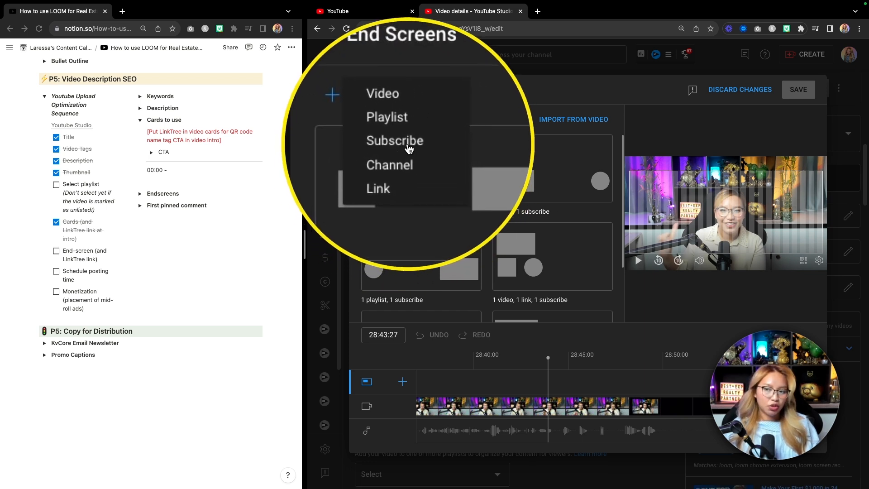
{"action": "left_click", "coordinate": [410, 146]}
{"action": "left_click_drag", "start_coordinate": [646, 184], "coordinate": [627, 209]}
{"action": "left_click_drag", "start_coordinate": [547, 356], "coordinate": [437, 355]}
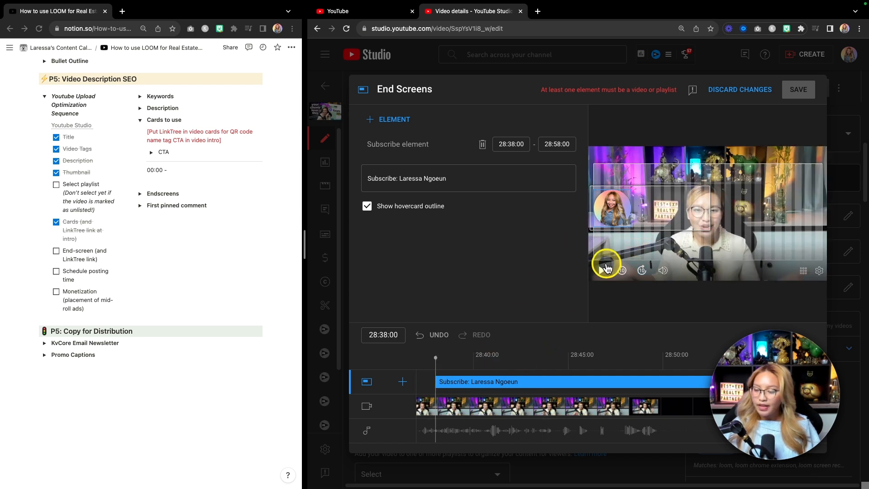
Expand the Endscreens and Bullet Outline sections in Notion and examine the end screen notes and the Outro & CTAs script.
{"action": "left_click", "coordinate": [370, 120]}
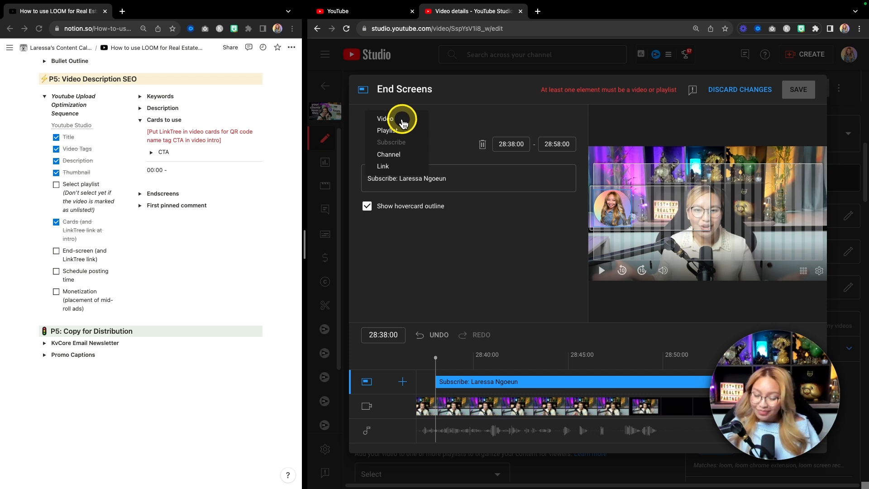
{"action": "left_click", "coordinate": [140, 194]}
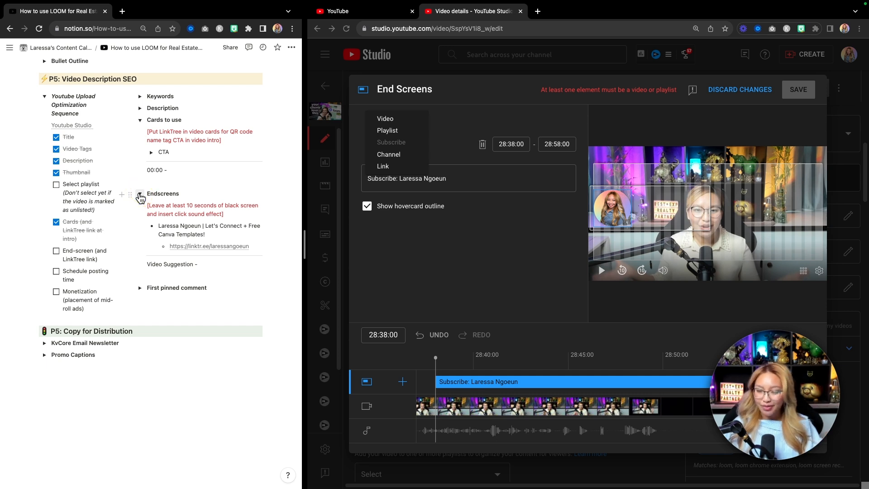
{"action": "scroll", "coordinate": [139, 194], "scroll_direction": "up", "scroll_amount": 5}
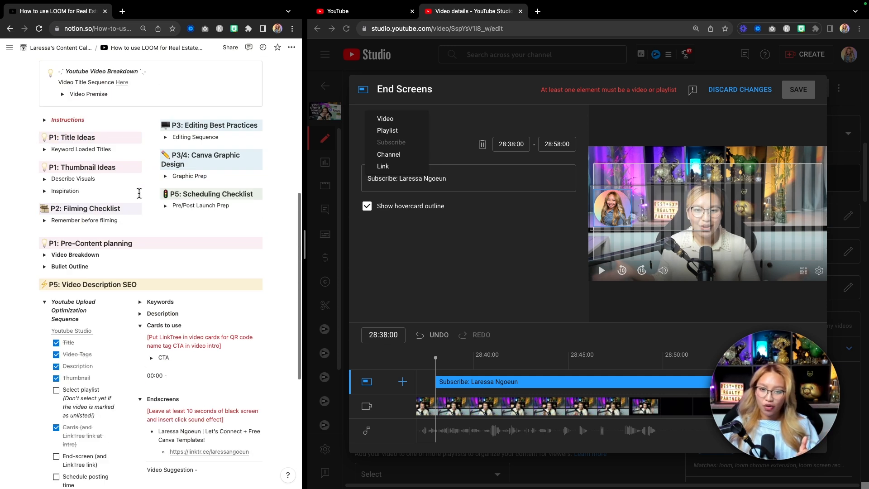
{"action": "left_click", "coordinate": [45, 267]}
{"action": "scroll", "coordinate": [44, 267], "scroll_direction": "down", "scroll_amount": 5}
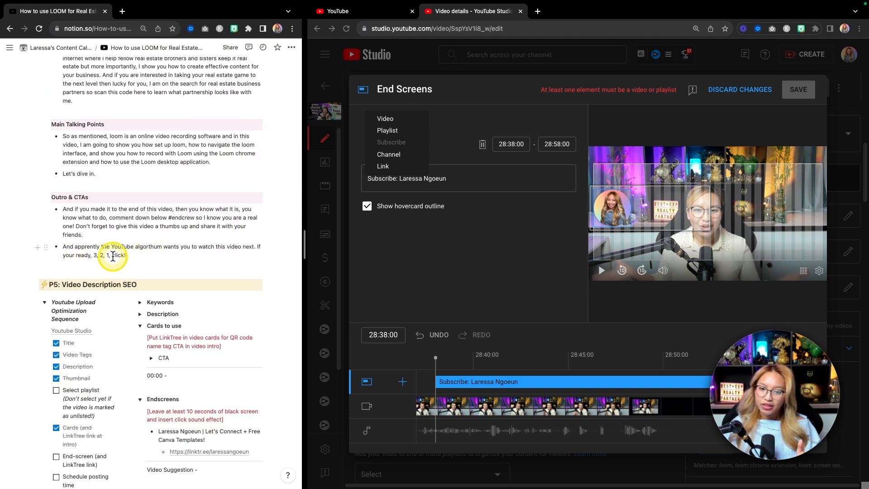
{"action": "scroll", "coordinate": [168, 256], "scroll_direction": "down", "scroll_amount": 3}
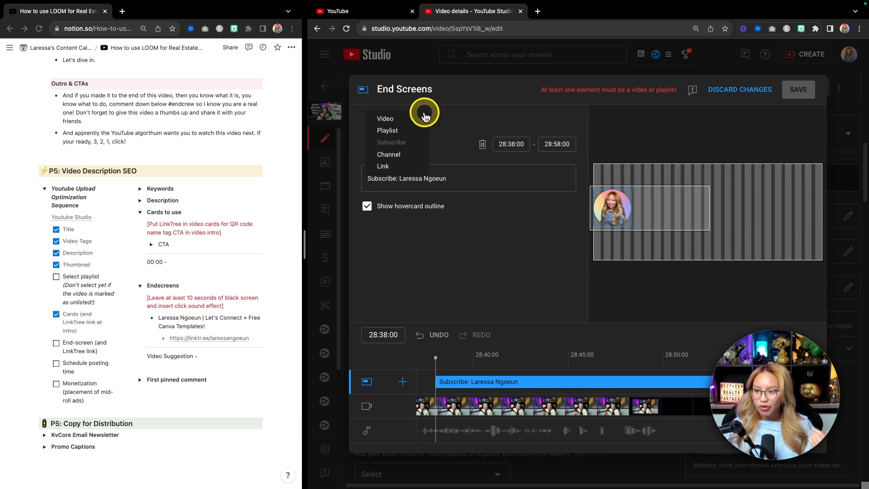
{"action": "left_click", "coordinate": [467, 286]}
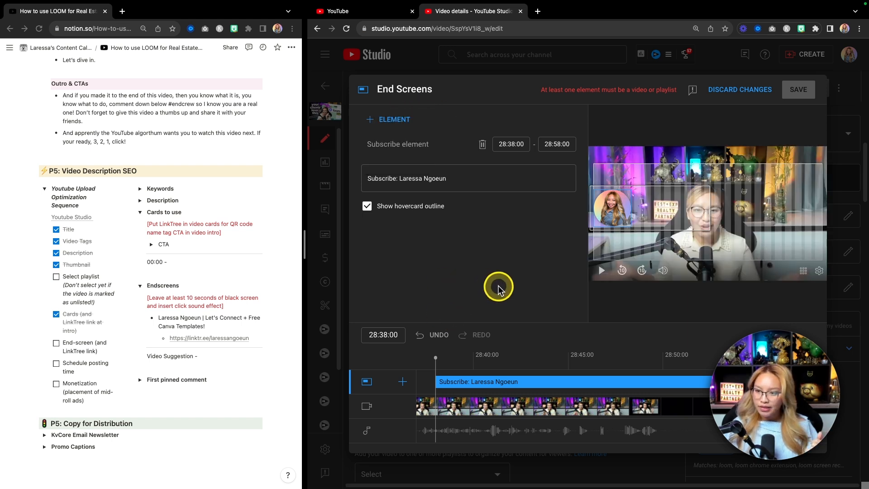
Add a Video element set to "Best for viewer" to the end screen, placing it level with the Subscribe element, which is shifted slightly inward.
{"action": "left_click", "coordinate": [372, 121]}
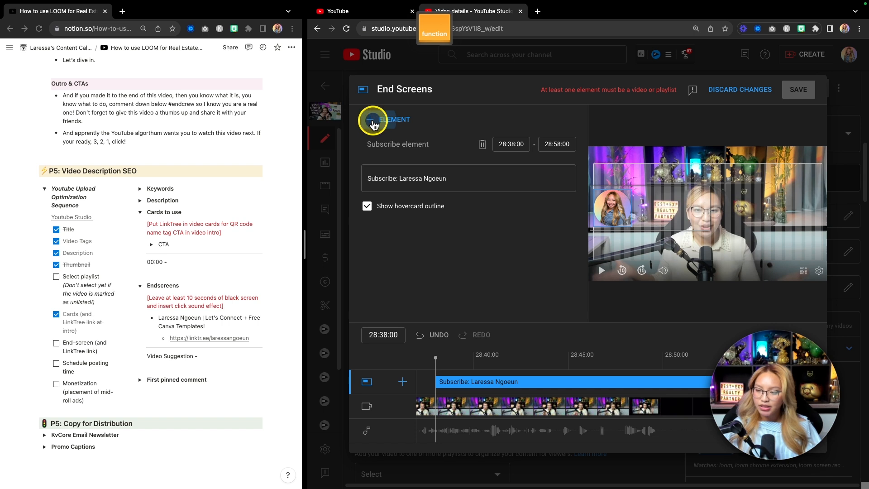
{"action": "left_click", "coordinate": [383, 115]}
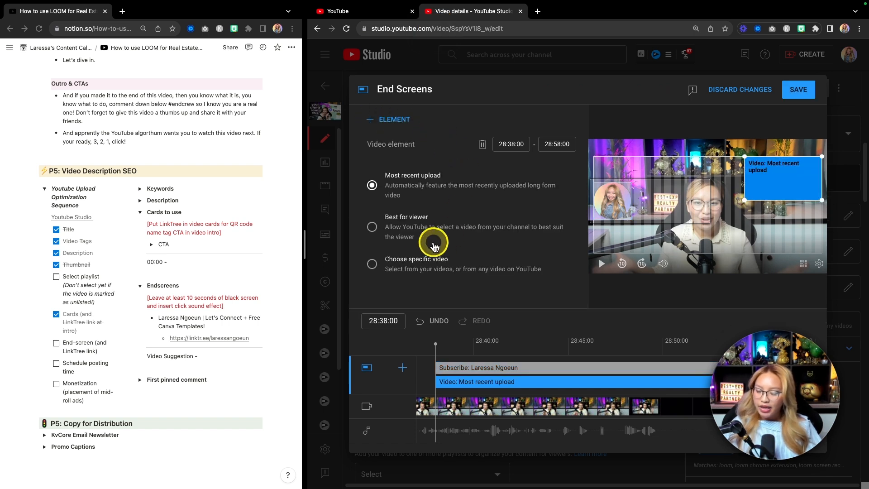
{"action": "key", "text": "fn"}
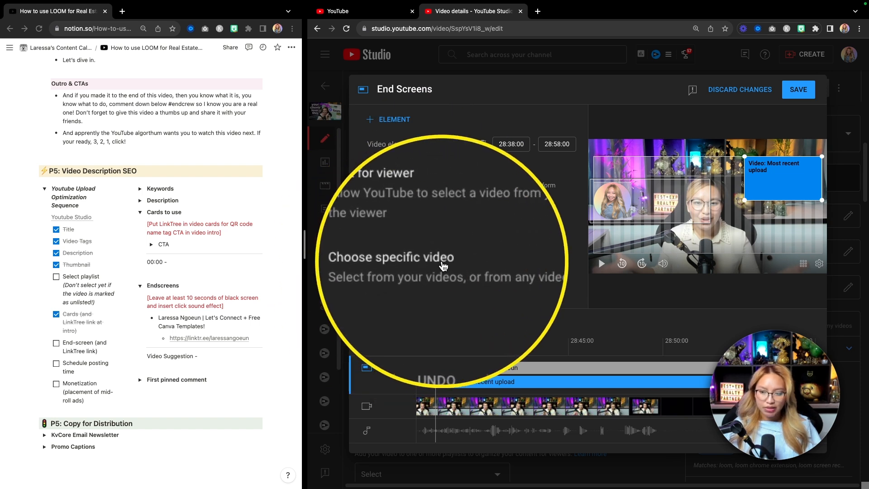
{"action": "key", "text": "fn"}
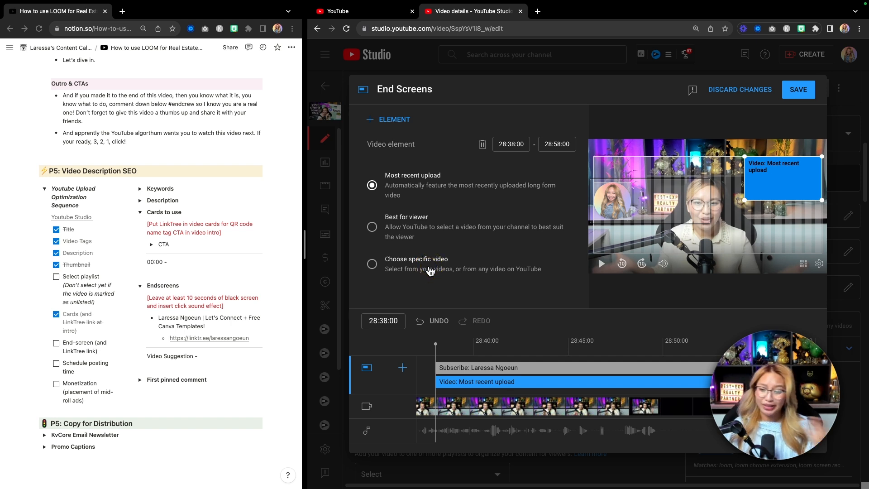
{"action": "left_click", "coordinate": [373, 226]}
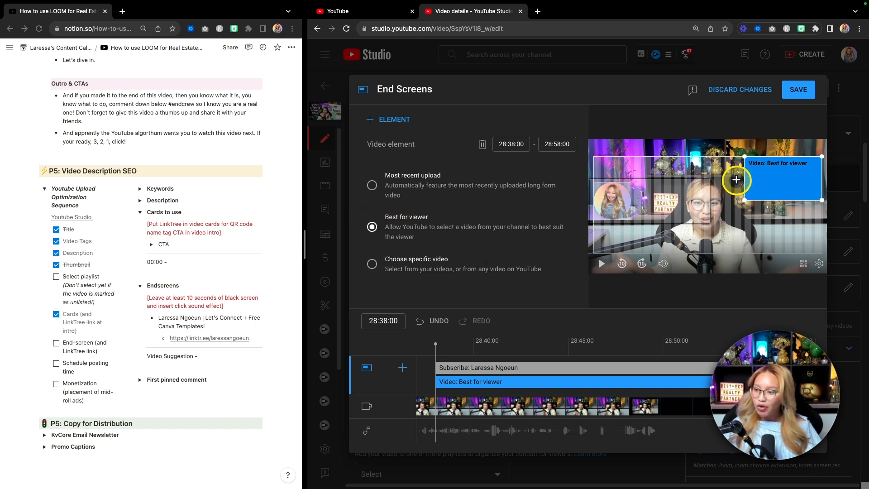
{"action": "left_click_drag", "start_coordinate": [767, 180], "coordinate": [771, 202]}
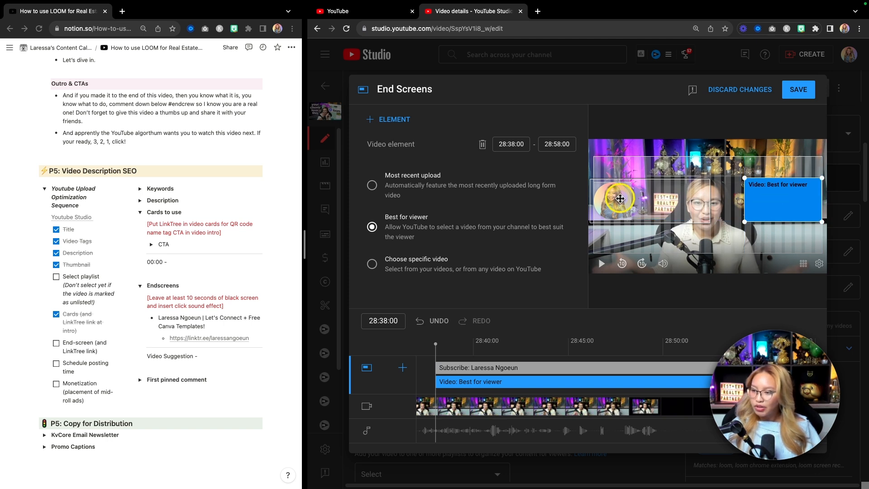
{"action": "left_click_drag", "start_coordinate": [618, 198], "coordinate": [628, 198]}
Preview the end screen layout over the video's closing seconds and save the end screen.
{"action": "left_click_drag", "start_coordinate": [436, 343], "coordinate": [427, 343]}
{"action": "left_click", "coordinate": [602, 263]}
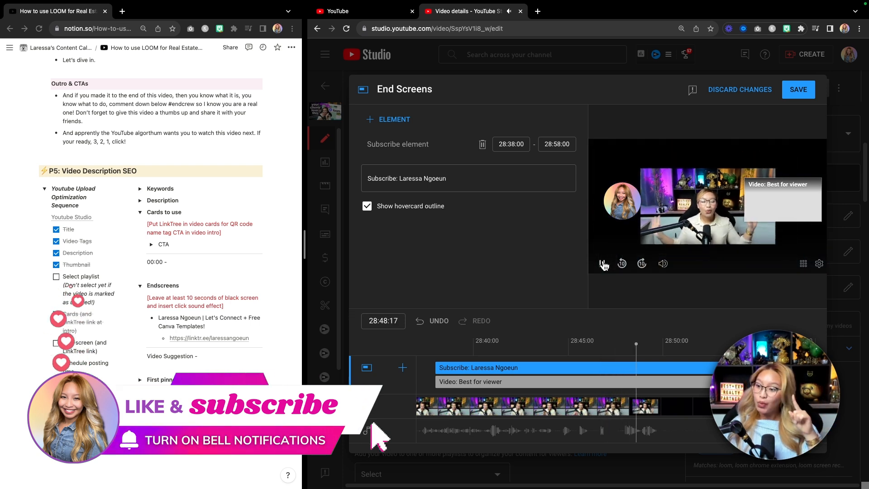
{"action": "left_click", "coordinate": [602, 264]}
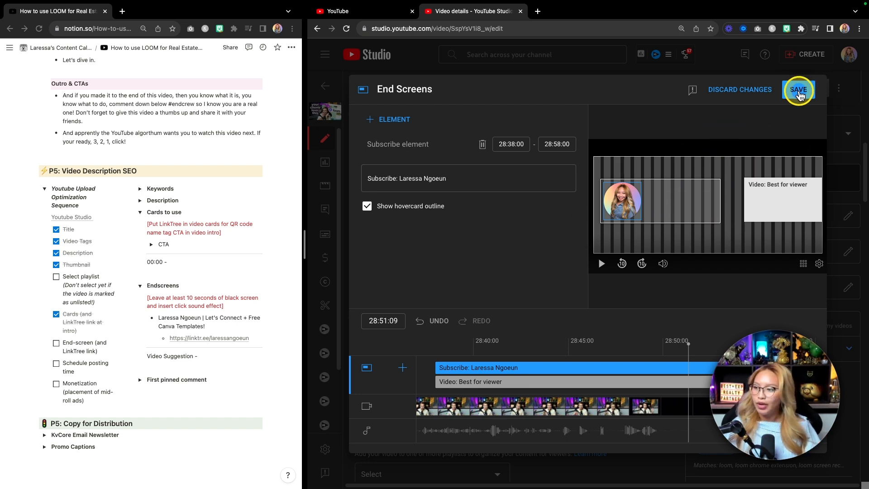
{"action": "left_click", "coordinate": [799, 91]}
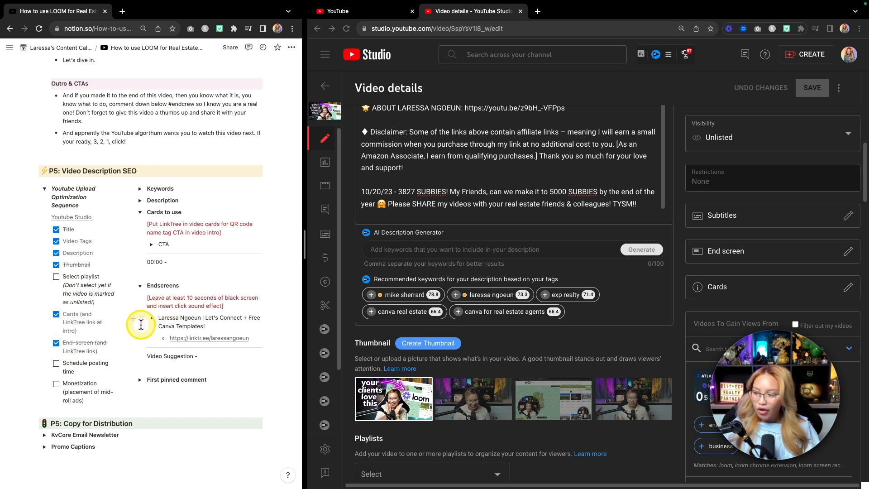
Open the video's Subtitles editor, view the available ways to add captions and close it without adding any.
{"action": "scroll", "coordinate": [765, 272], "scroll_direction": "down", "scroll_amount": 3}
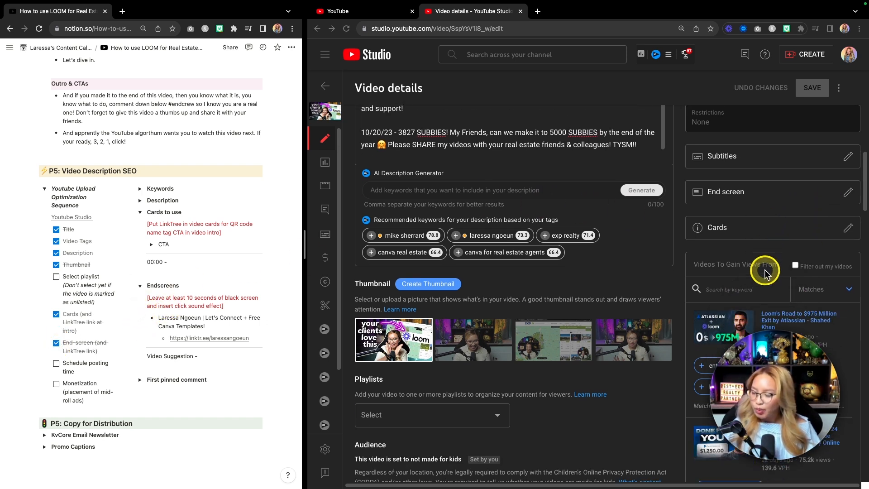
{"action": "scroll", "coordinate": [765, 272], "scroll_direction": "up", "scroll_amount": 2}
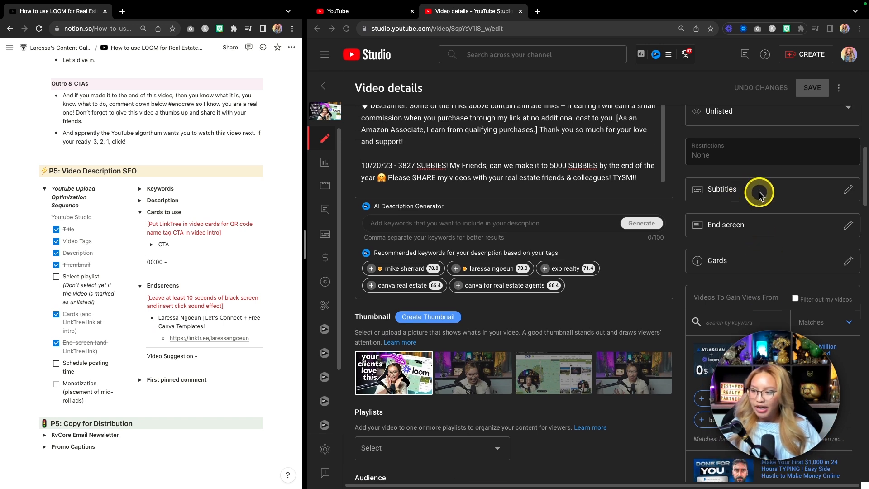
{"action": "left_click", "coordinate": [740, 198]}
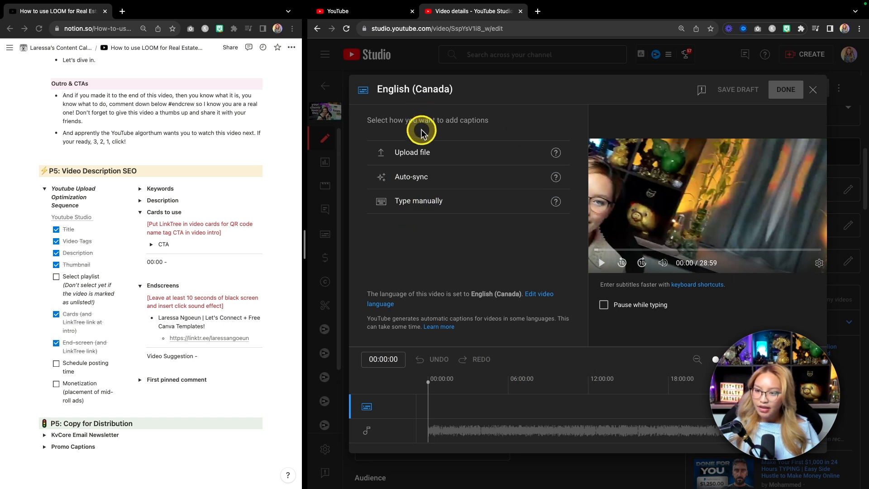
{"action": "left_click", "coordinate": [816, 91]}
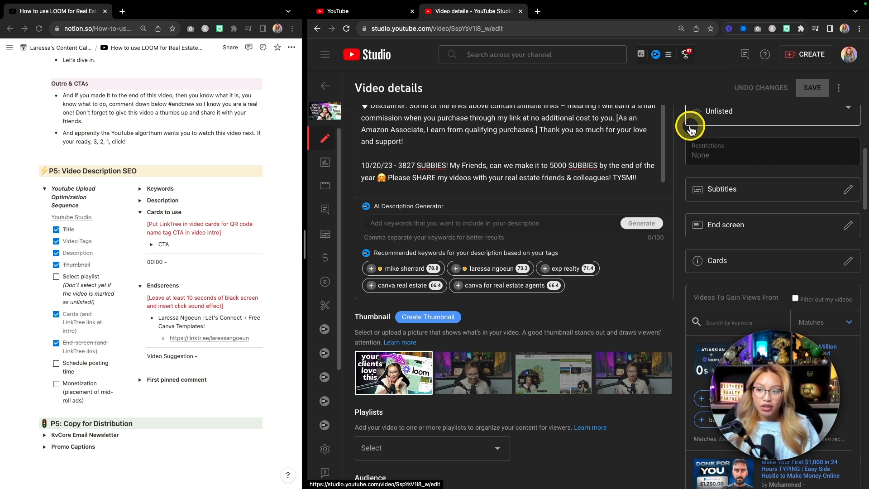
Look over the description, thumbnail, playlist and other settings on the Video details page.
{"action": "scroll", "coordinate": [575, 200], "scroll_direction": "up", "scroll_amount": 1}
{"action": "left_click", "coordinate": [574, 201]}
{"action": "scroll", "coordinate": [574, 202], "scroll_direction": "up", "scroll_amount": 5}
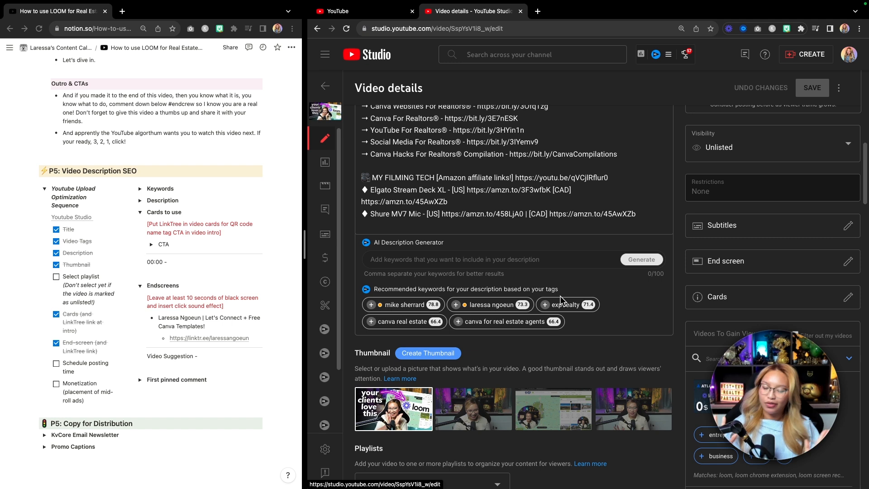
{"action": "scroll", "coordinate": [561, 299], "scroll_direction": "down", "scroll_amount": 1}
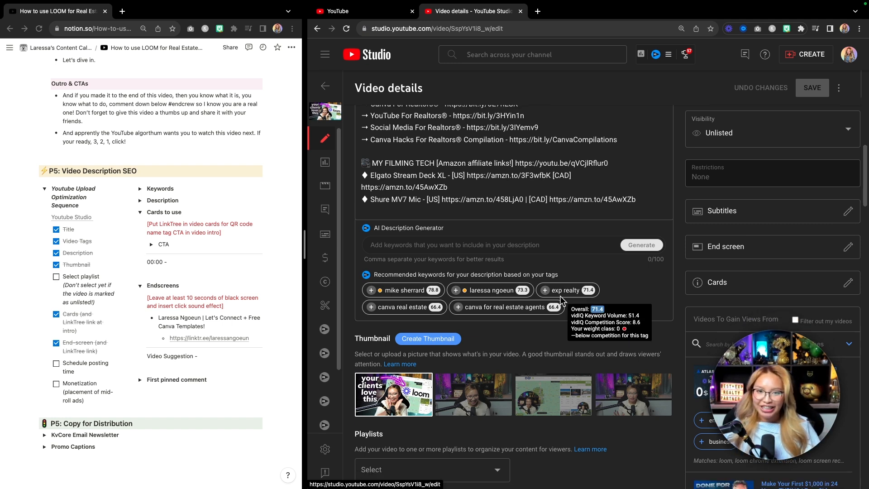
{"action": "scroll", "coordinate": [641, 264], "scroll_direction": "down", "scroll_amount": 1}
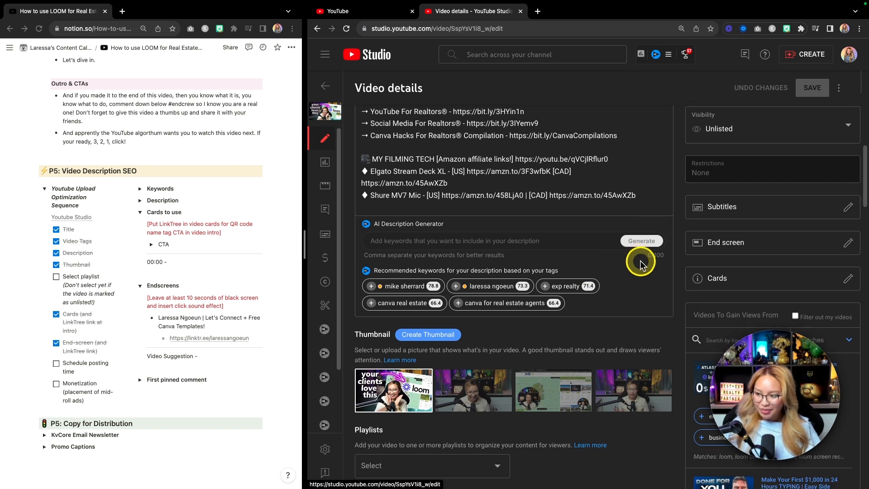
{"action": "scroll", "coordinate": [640, 263], "scroll_direction": "down", "scroll_amount": 10}
{"action": "scroll", "coordinate": [640, 263], "scroll_direction": "down", "scroll_amount": 3}
{"action": "scroll", "coordinate": [641, 261], "scroll_direction": "up", "scroll_amount": 7}
{"action": "scroll", "coordinate": [640, 260], "scroll_direction": "up", "scroll_amount": 3}
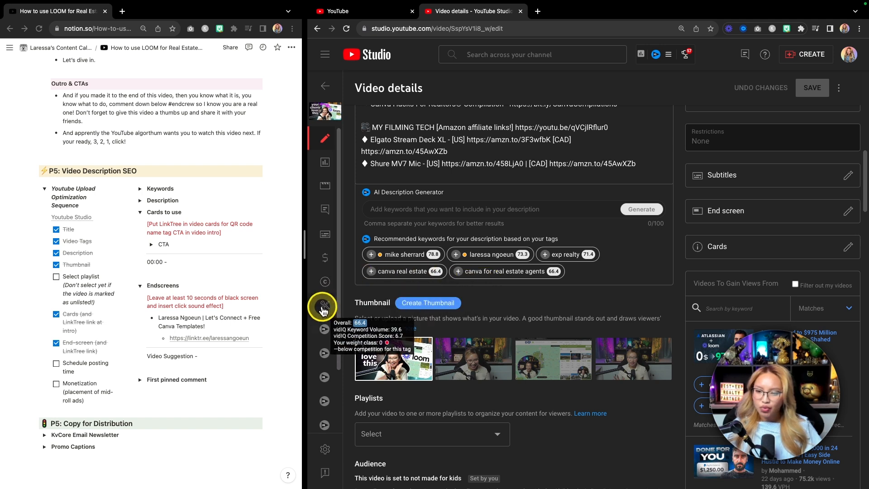
{"action": "scroll", "coordinate": [323, 262], "scroll_direction": "down", "scroll_amount": 1}
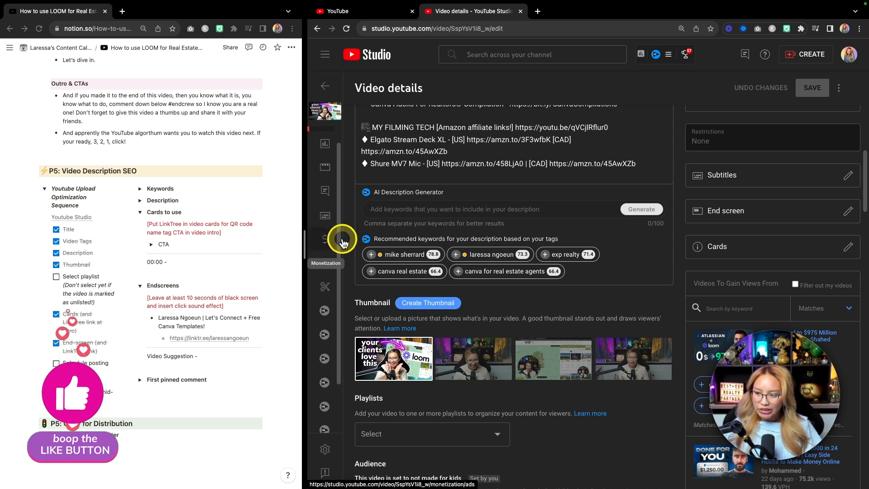
{"action": "scroll", "coordinate": [686, 249], "scroll_direction": "up", "scroll_amount": 1}
{"action": "scroll", "coordinate": [686, 249], "scroll_direction": "down", "scroll_amount": 2}
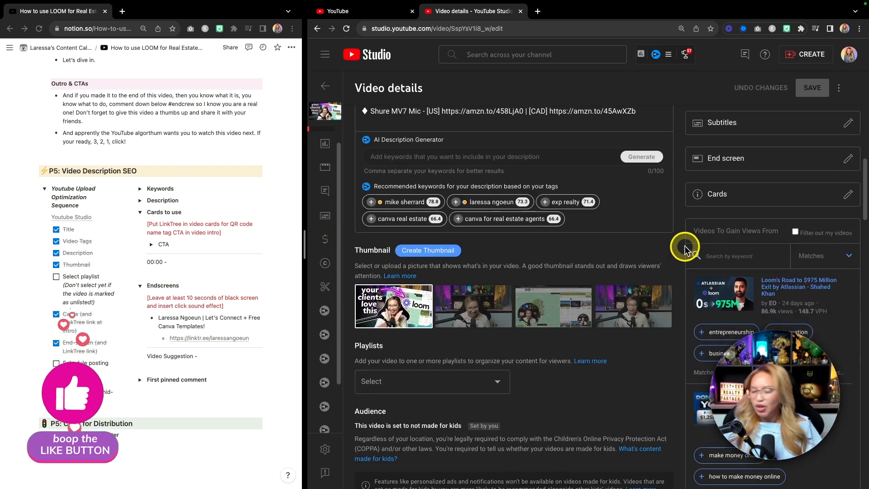
Schedule the video to publish on Nov 27, 2023 at 7:00 AM and save the video details.
{"action": "scroll", "coordinate": [621, 304], "scroll_direction": "up", "scroll_amount": 3}
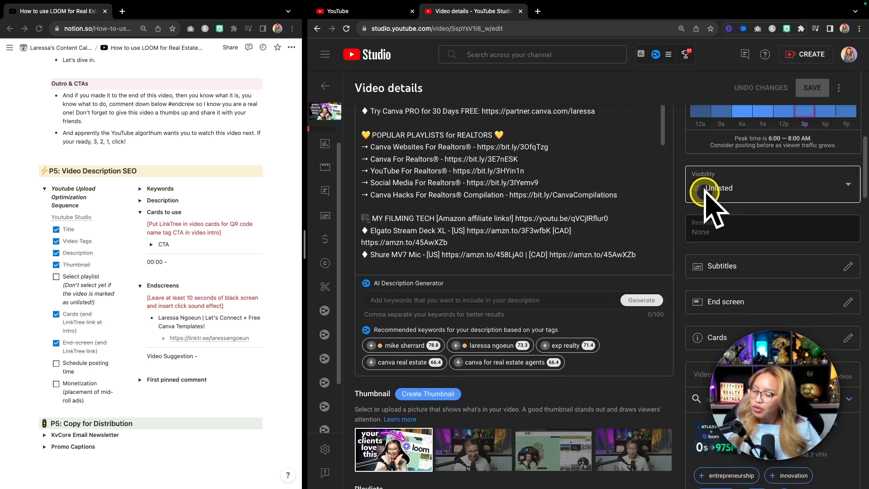
{"action": "left_click", "coordinate": [745, 194]}
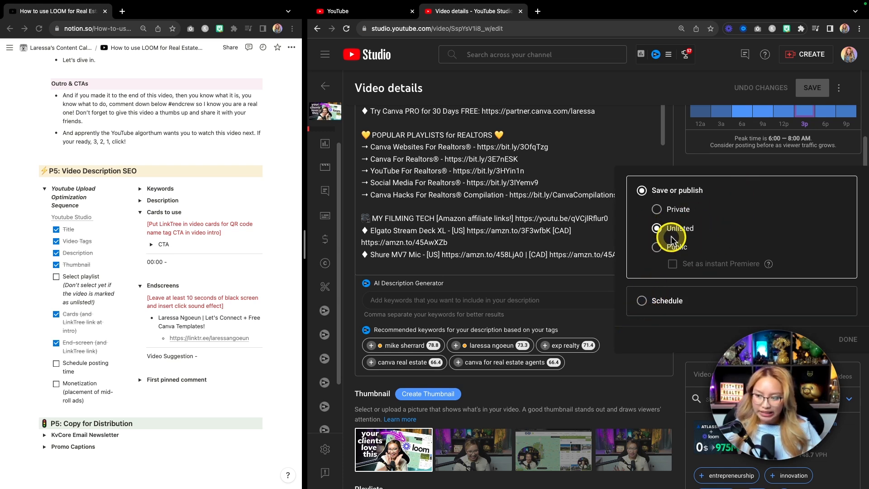
{"action": "left_click", "coordinate": [641, 302]}
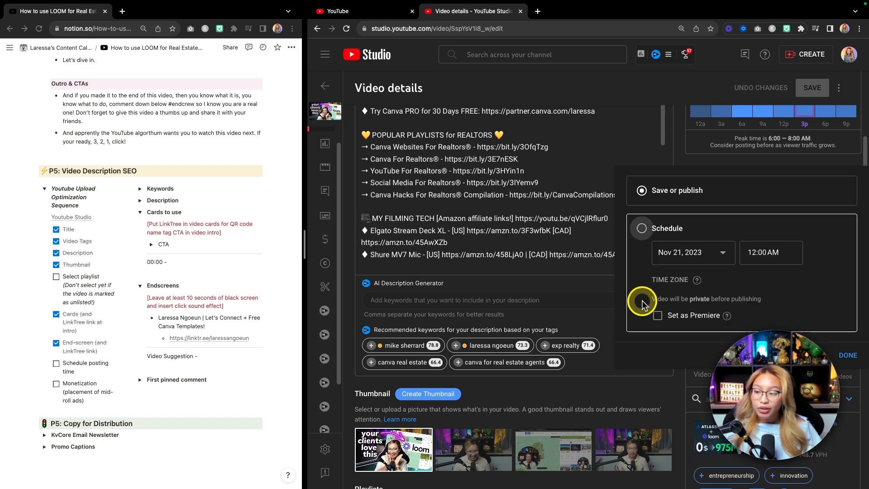
{"action": "left_click", "coordinate": [710, 254]}
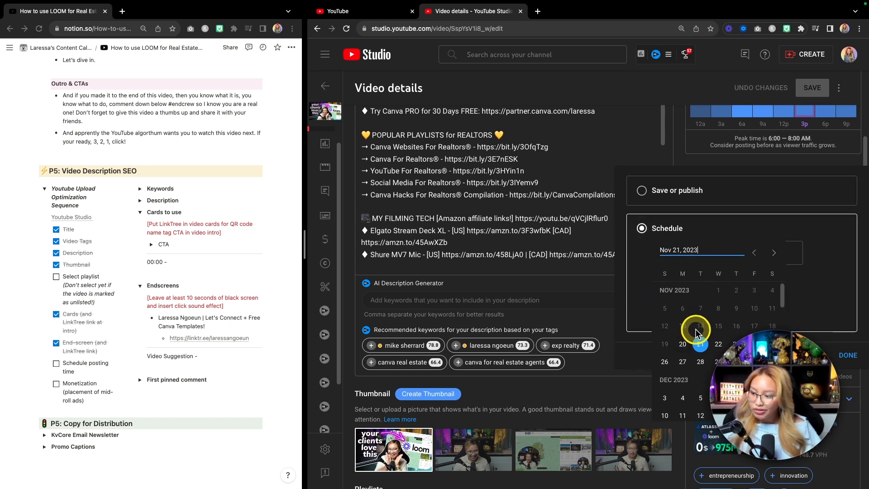
{"action": "left_click", "coordinate": [682, 362]}
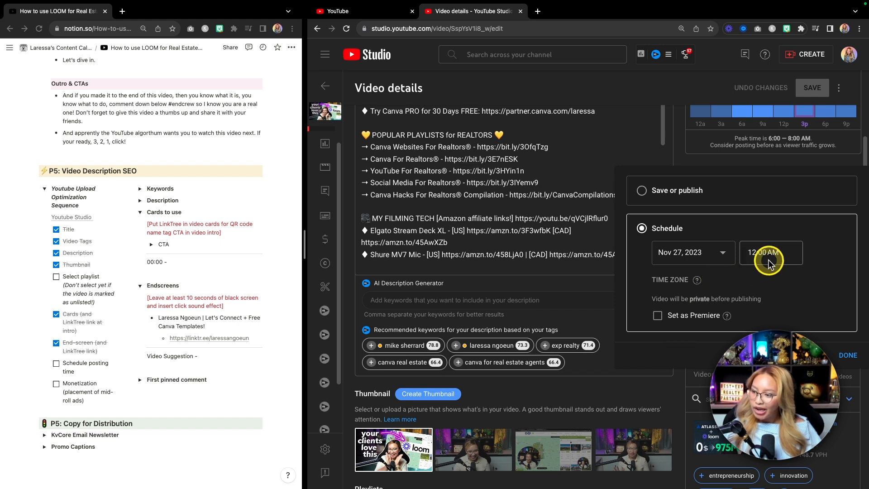
{"action": "left_click", "coordinate": [782, 254]}
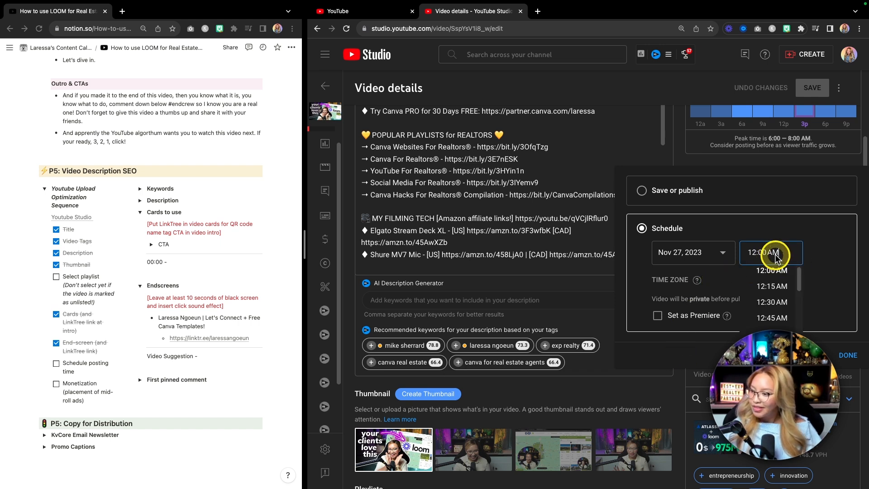
{"action": "scroll", "coordinate": [788, 291], "scroll_direction": "down", "scroll_amount": 3}
{"action": "scroll", "coordinate": [789, 291], "scroll_direction": "down", "scroll_amount": 6}
{"action": "scroll", "coordinate": [789, 292], "scroll_direction": "down", "scroll_amount": 2}
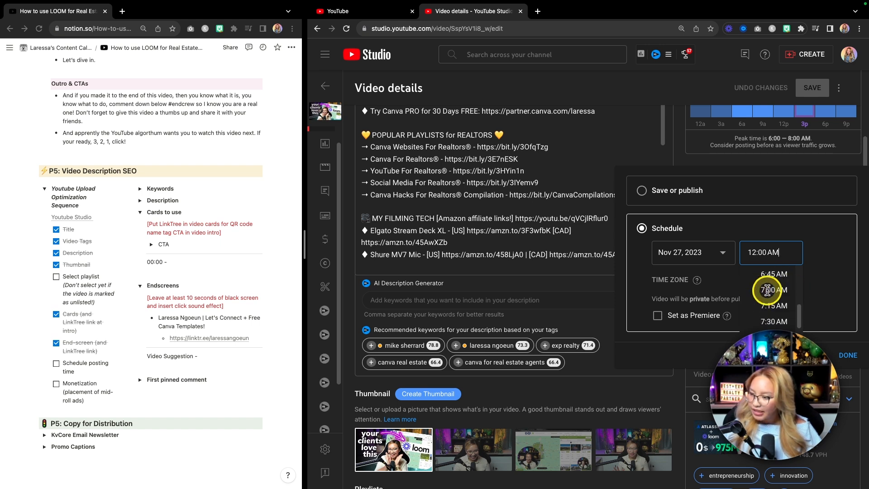
{"action": "left_click", "coordinate": [777, 292]}
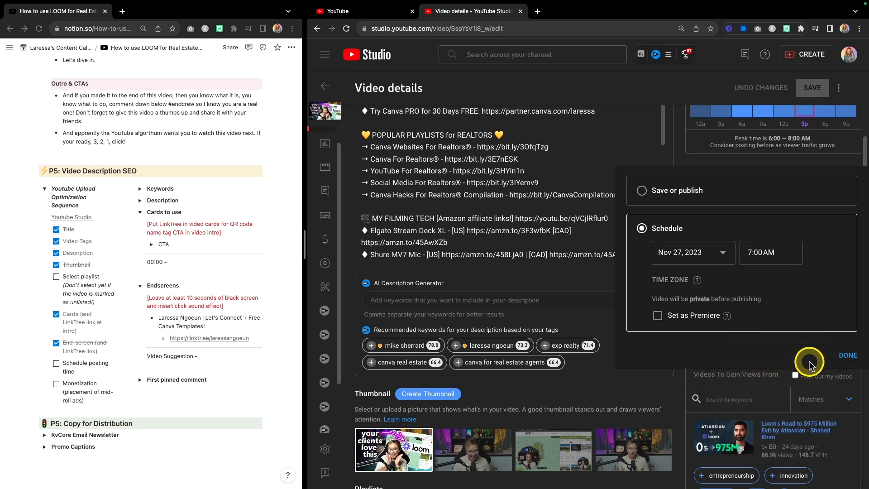
{"action": "left_click", "coordinate": [850, 356]}
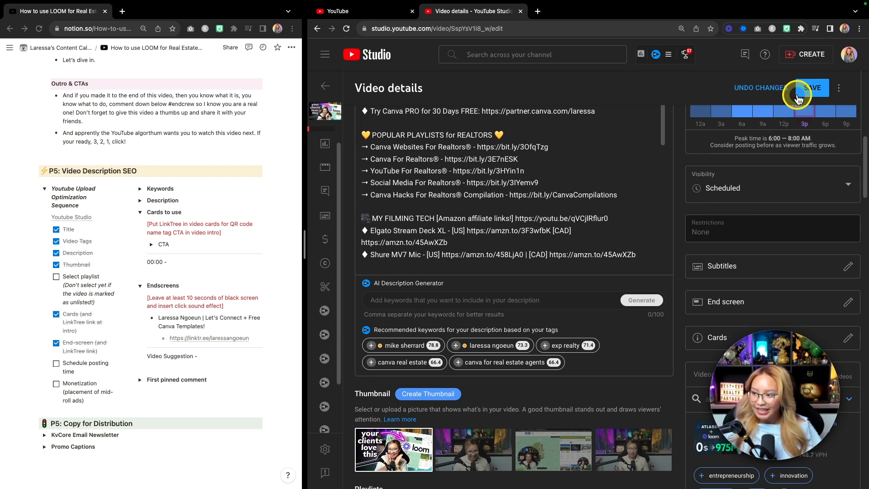
{"action": "left_click", "coordinate": [814, 90]}
Switch the video's visibility from scheduled to Private under the save or publish options and save the video details.
{"action": "left_click", "coordinate": [753, 177]}
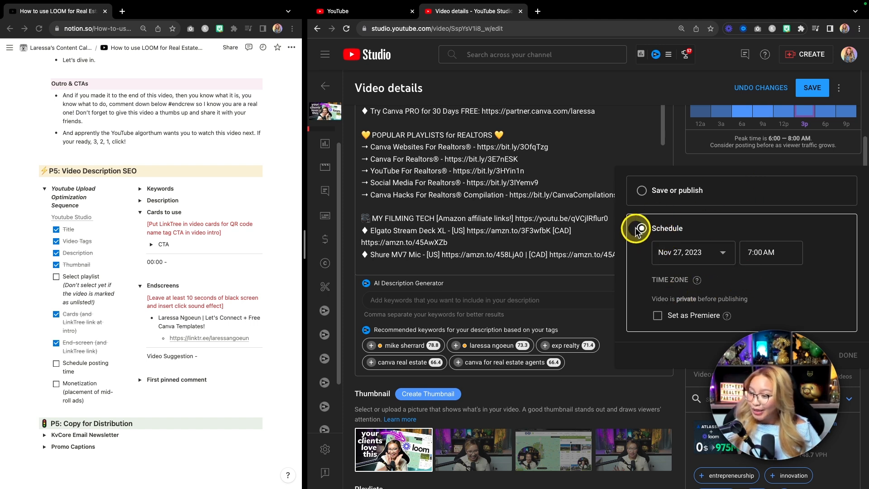
{"action": "left_click", "coordinate": [641, 191]}
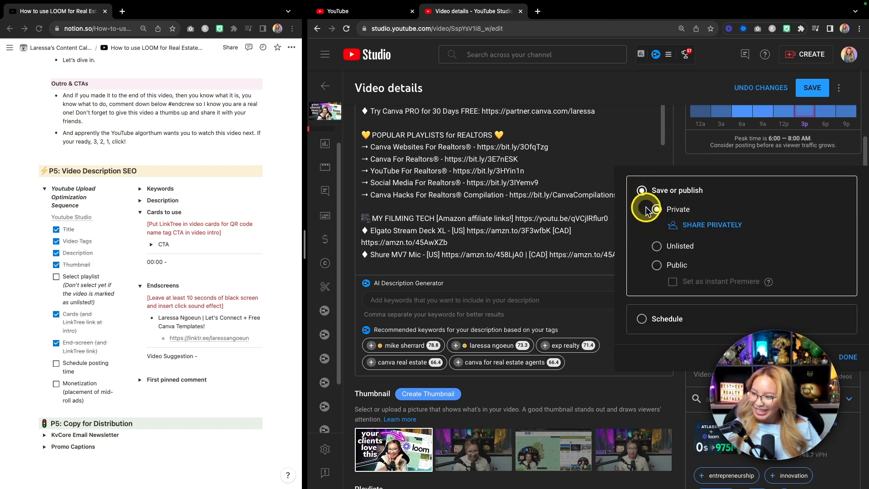
{"action": "left_click", "coordinate": [848, 357]}
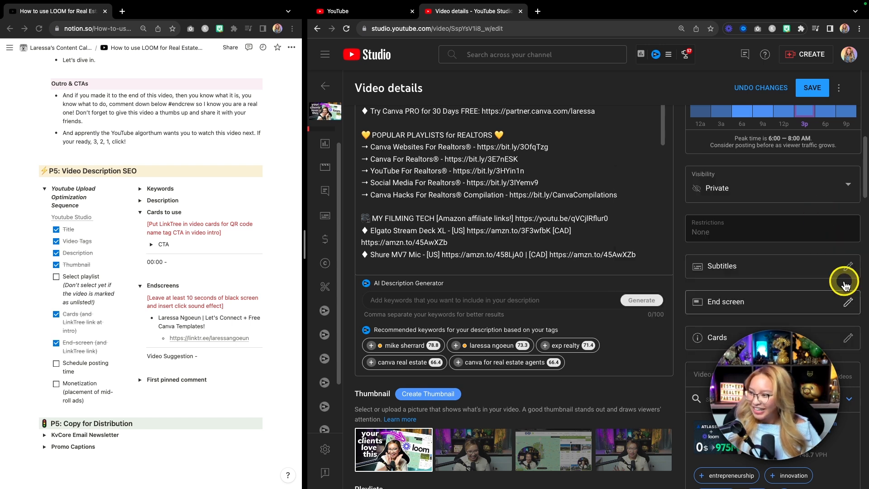
{"action": "left_click", "coordinate": [812, 87]}
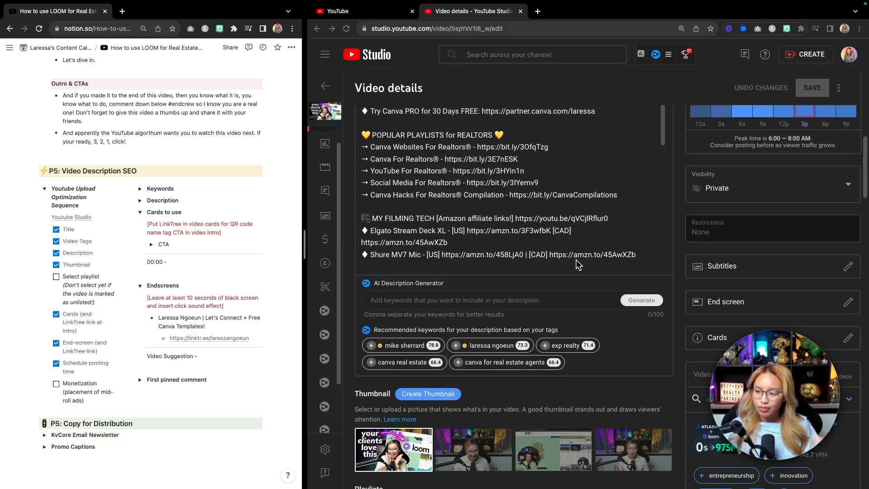
Review the thumbnail, playlist, audience, age restriction, paid promotion and automatic chapters settings on the Video details page.
{"action": "scroll", "coordinate": [578, 265], "scroll_direction": "down", "scroll_amount": 3}
{"action": "scroll", "coordinate": [611, 333], "scroll_direction": "down", "scroll_amount": 6}
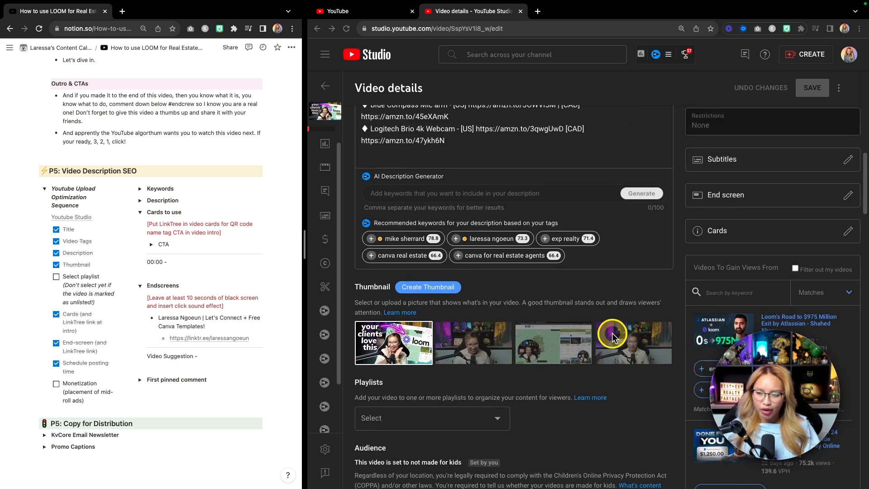
{"action": "scroll", "coordinate": [612, 336], "scroll_direction": "down", "scroll_amount": 3}
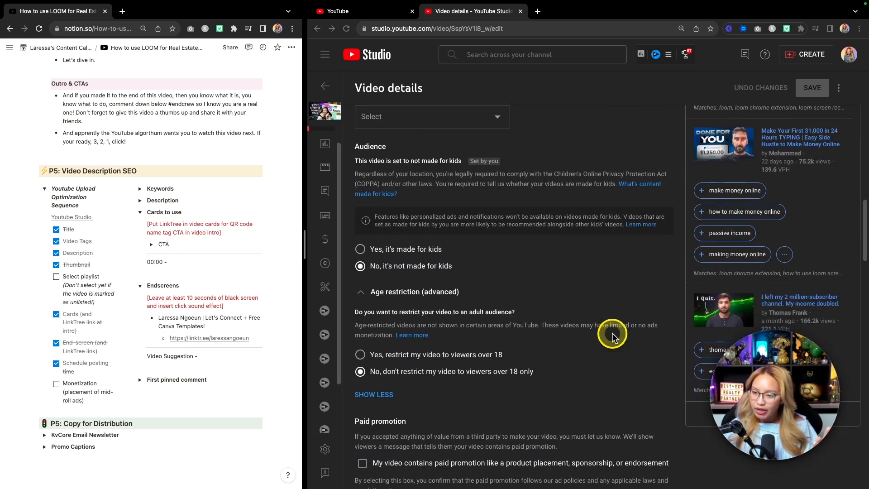
{"action": "scroll", "coordinate": [612, 335], "scroll_direction": "down", "scroll_amount": 1}
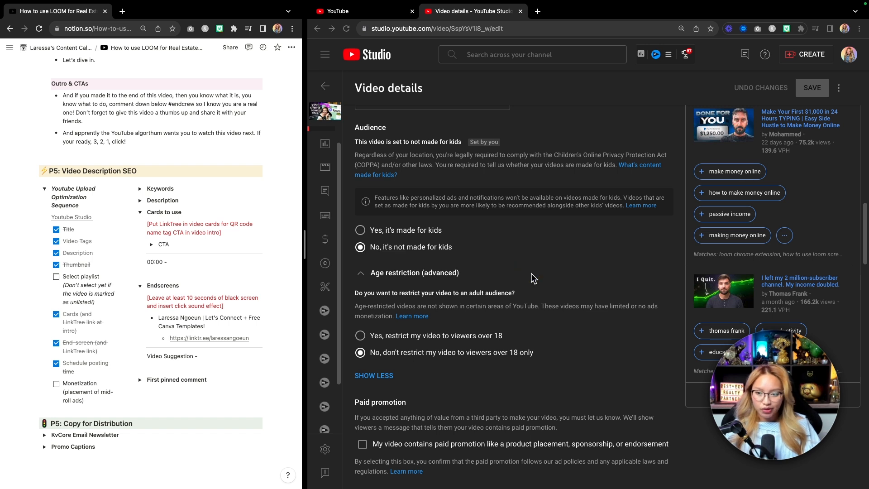
{"action": "key", "text": "fn"}
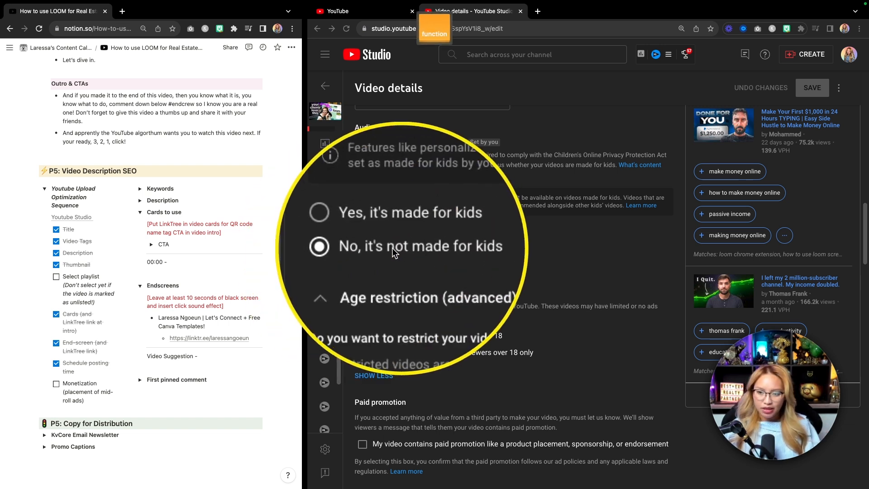
{"action": "scroll", "coordinate": [516, 260], "scroll_direction": "down", "scroll_amount": 1}
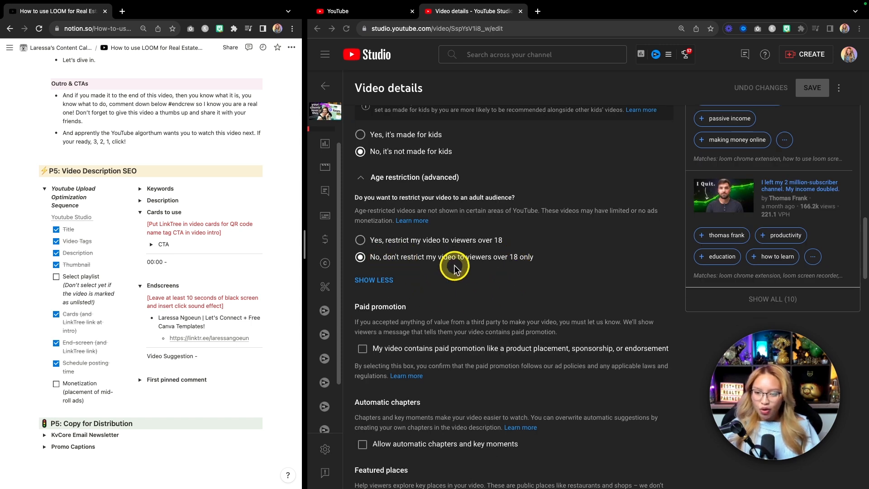
{"action": "key", "text": "fn"}
{"action": "scroll", "coordinate": [523, 265], "scroll_direction": "down", "scroll_amount": 3}
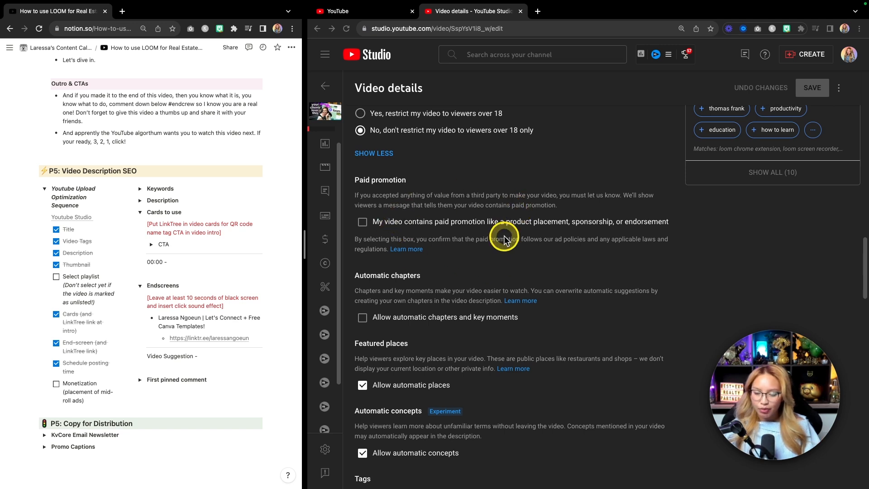
{"action": "scroll", "coordinate": [501, 235], "scroll_direction": "down", "scroll_amount": 2}
{"action": "key", "text": "fn"}
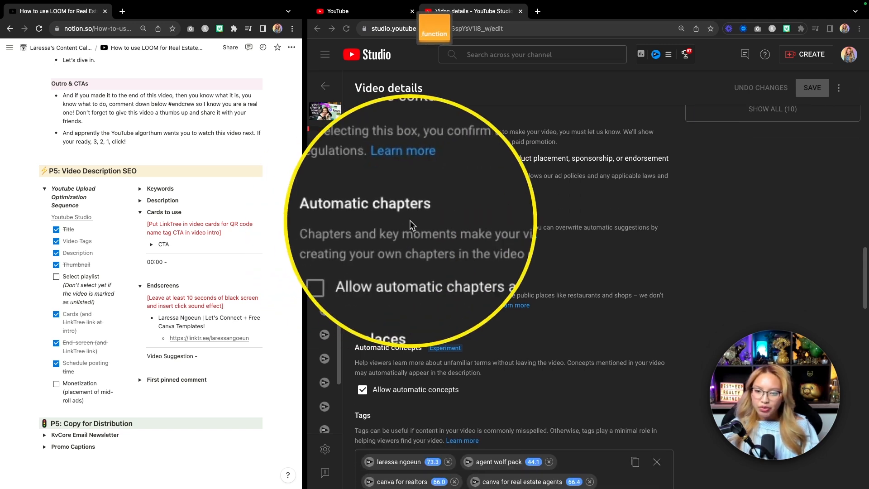
{"action": "key", "text": "fn"}
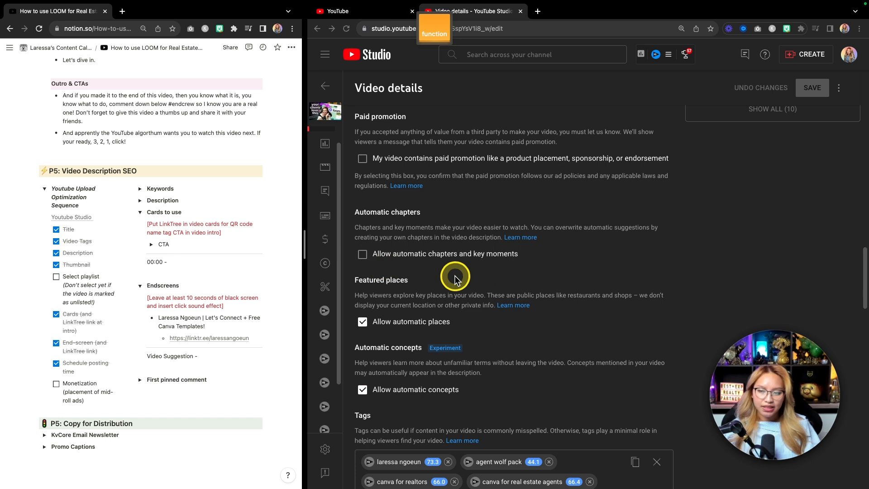
Review the tags, language, license, Shorts remixing and comment settings, and view the available video categories without changing the selection.
{"action": "scroll", "coordinate": [454, 275], "scroll_direction": "down", "scroll_amount": 3}
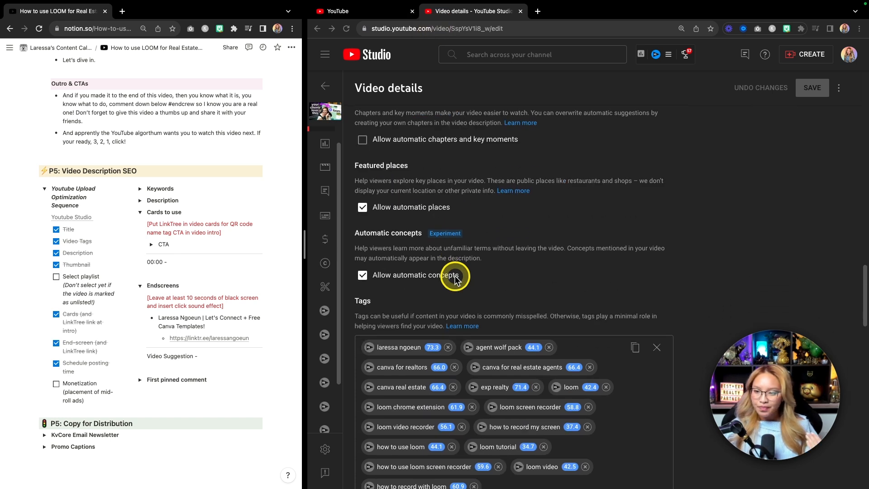
{"action": "scroll", "coordinate": [489, 265], "scroll_direction": "down", "scroll_amount": 10}
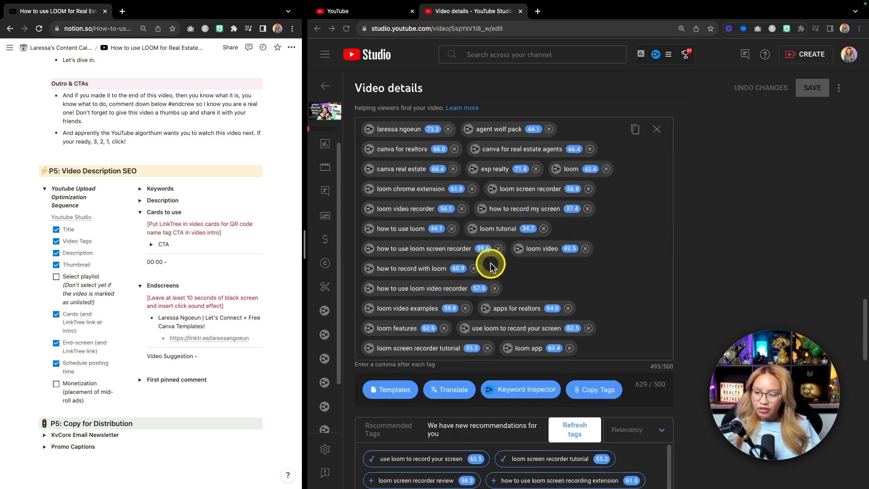
{"action": "scroll", "coordinate": [492, 267], "scroll_direction": "down", "scroll_amount": 10}
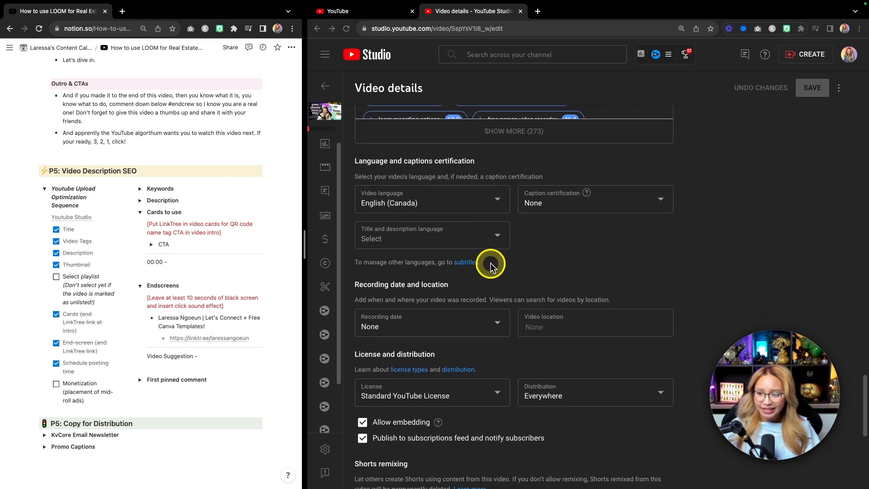
{"action": "scroll", "coordinate": [493, 268], "scroll_direction": "down", "scroll_amount": 2}
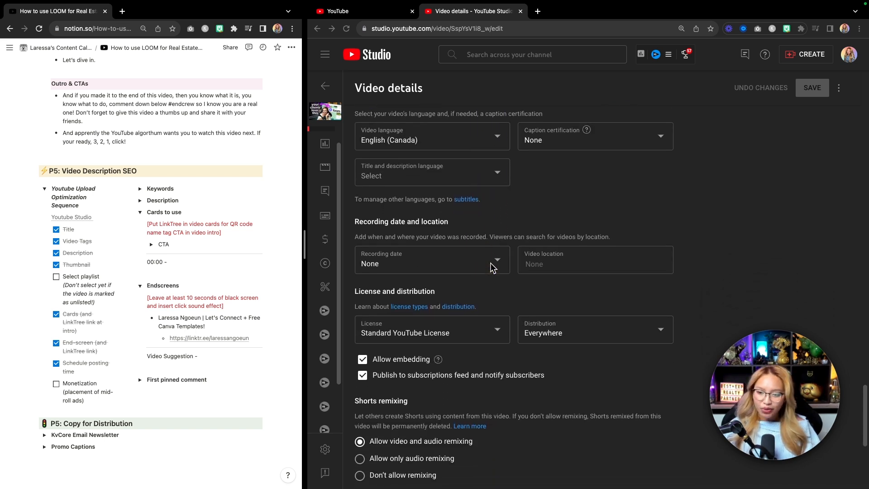
{"action": "scroll", "coordinate": [490, 266], "scroll_direction": "down", "scroll_amount": 4}
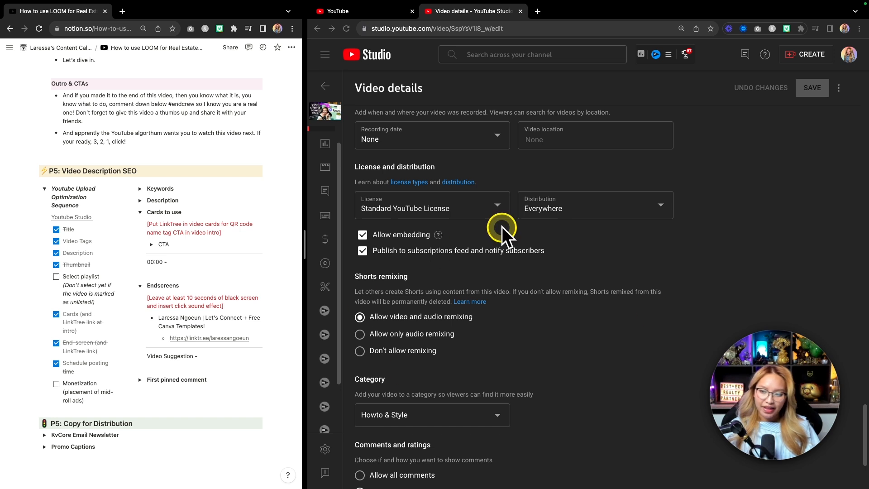
{"action": "scroll", "coordinate": [592, 381], "scroll_direction": "down", "scroll_amount": 1}
{"action": "scroll", "coordinate": [592, 382], "scroll_direction": "down", "scroll_amount": 3}
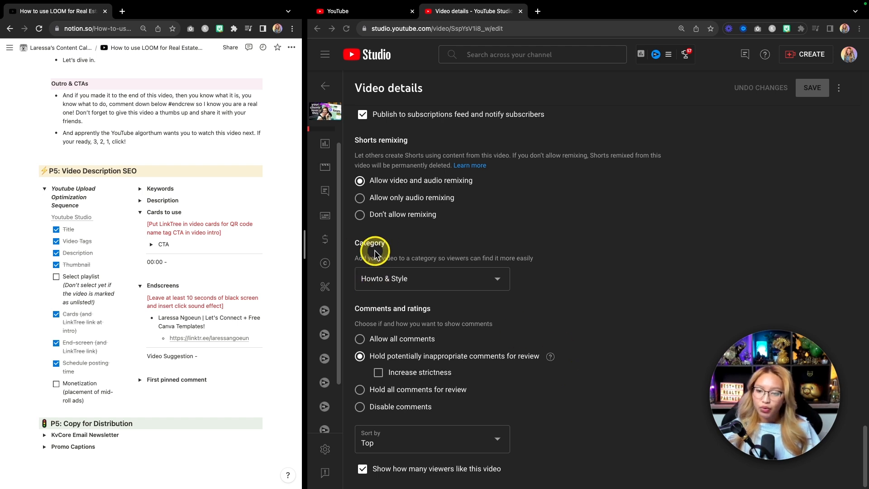
{"action": "key", "text": "fn"}
{"action": "left_click", "coordinate": [416, 284]}
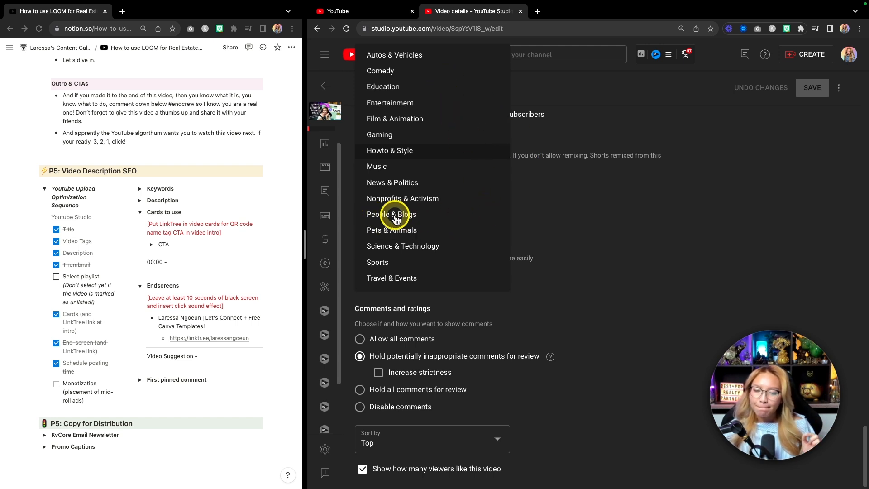
{"action": "left_click", "coordinate": [628, 260]}
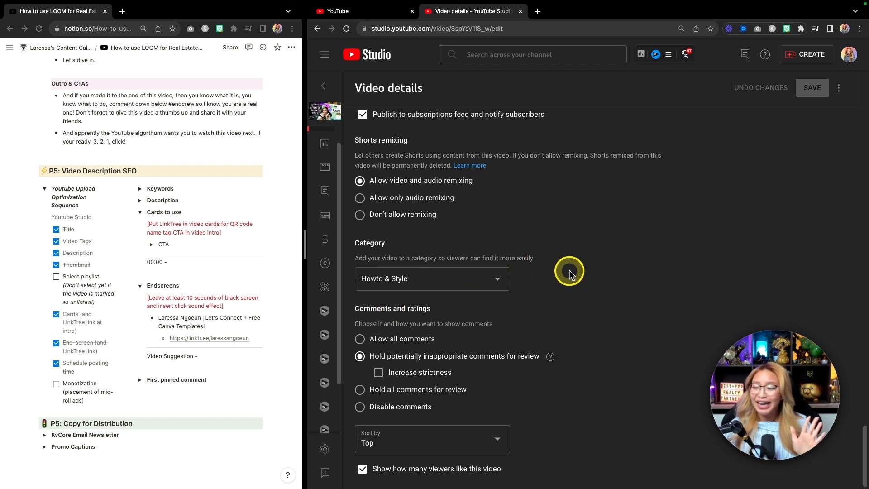
Expand the Optimize Score breakdown and examine its high- and low-priority checklist items.
{"action": "scroll", "coordinate": [569, 273], "scroll_direction": "up", "scroll_amount": 20}
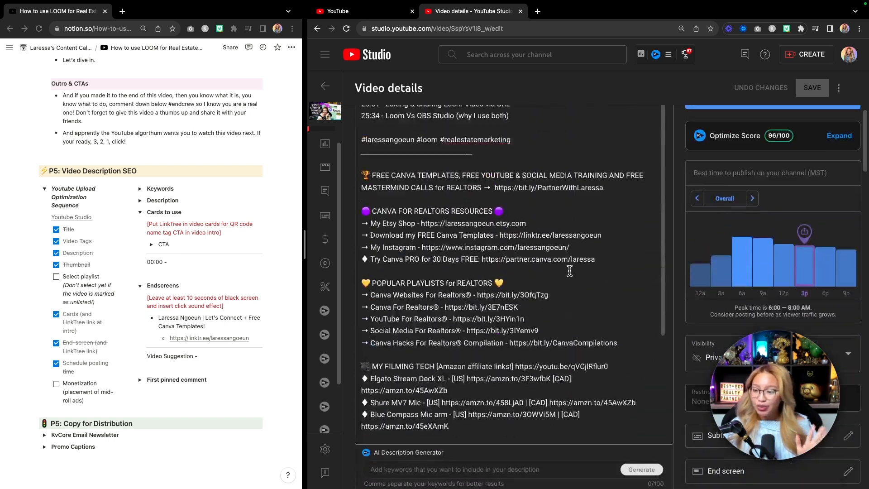
{"action": "scroll", "coordinate": [569, 271], "scroll_direction": "up", "scroll_amount": 5}
{"action": "scroll", "coordinate": [569, 270], "scroll_direction": "down", "scroll_amount": 6}
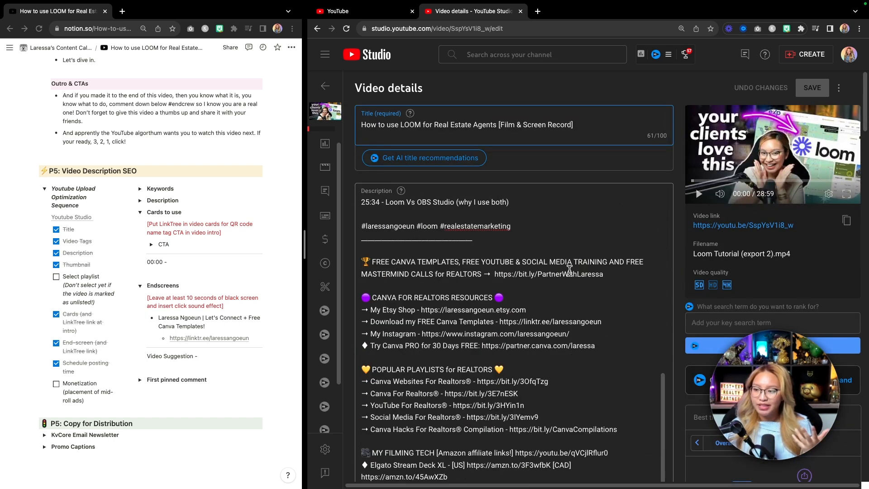
{"action": "scroll", "coordinate": [692, 244], "scroll_direction": "down", "scroll_amount": 5}
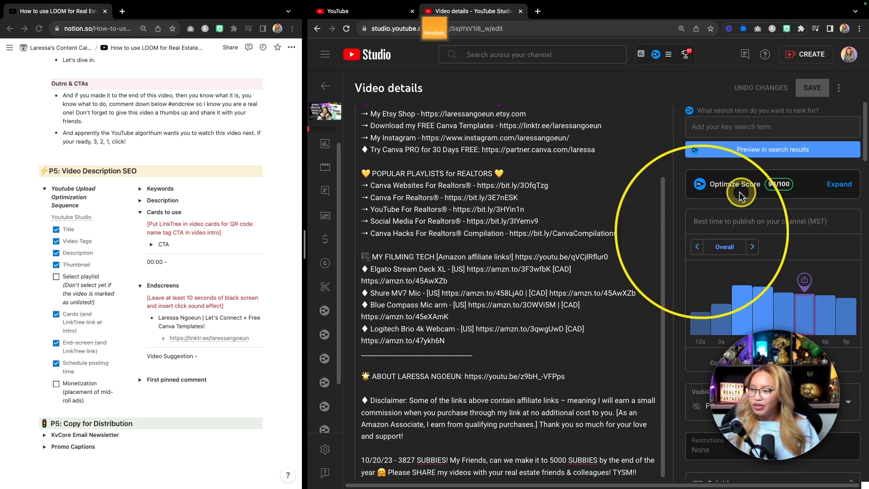
{"action": "left_click", "coordinate": [839, 190]}
{"action": "scroll", "coordinate": [836, 211], "scroll_direction": "down", "scroll_amount": 2}
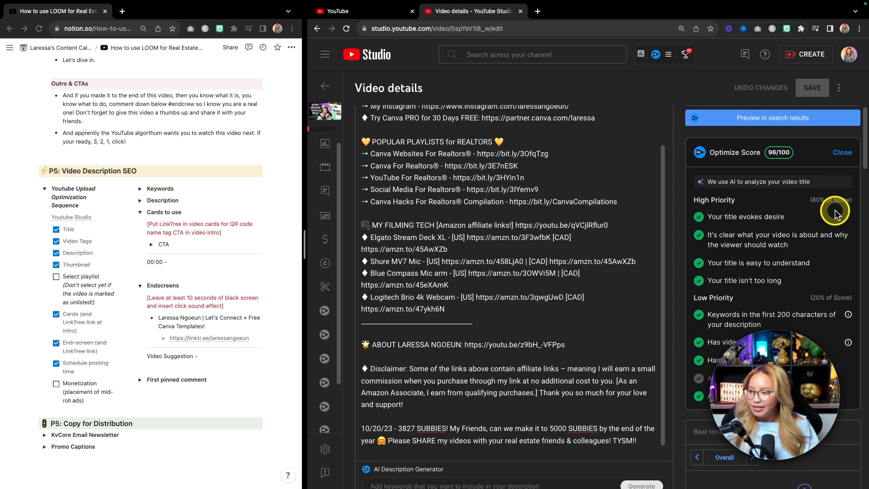
{"action": "scroll", "coordinate": [835, 211], "scroll_direction": "down", "scroll_amount": 1}
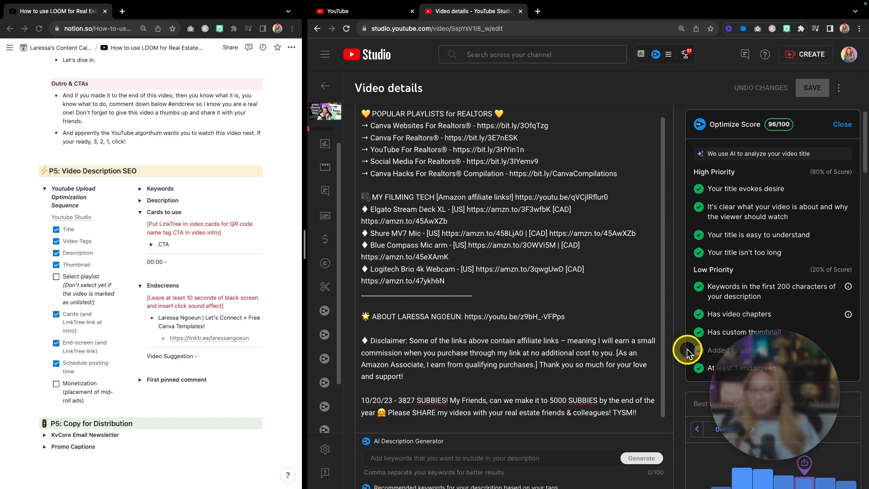
Add the video to the "Youtube for Real Estate Agents" playlist.
{"action": "scroll", "coordinate": [528, 311], "scroll_direction": "up", "scroll_amount": 7}
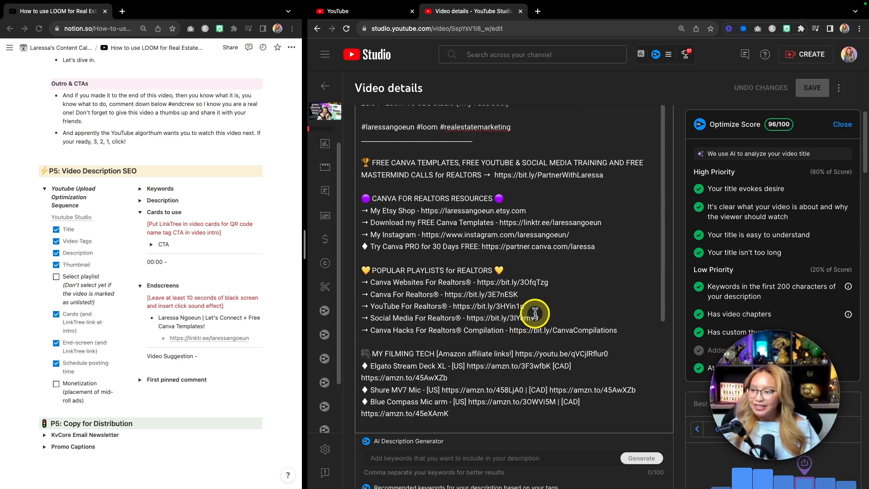
{"action": "scroll", "coordinate": [823, 206], "scroll_direction": "up", "scroll_amount": 3}
{"action": "scroll", "coordinate": [823, 206], "scroll_direction": "down", "scroll_amount": 10}
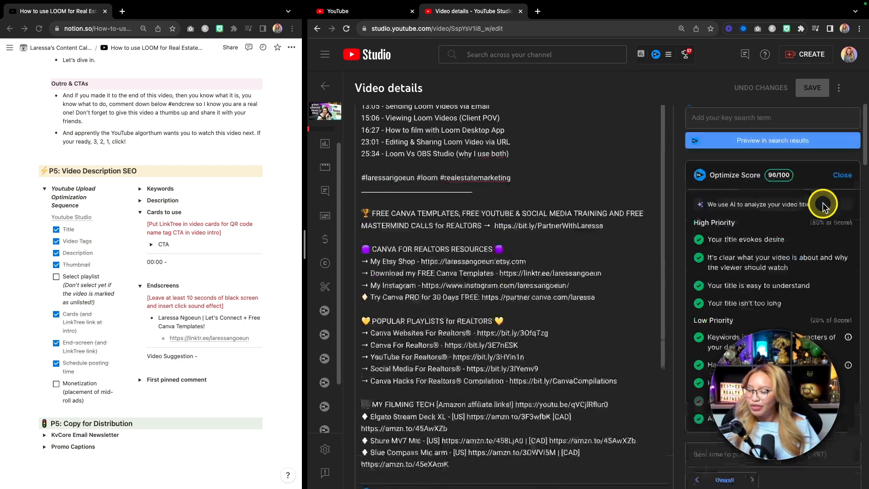
{"action": "scroll", "coordinate": [374, 363], "scroll_direction": "down", "scroll_amount": 2}
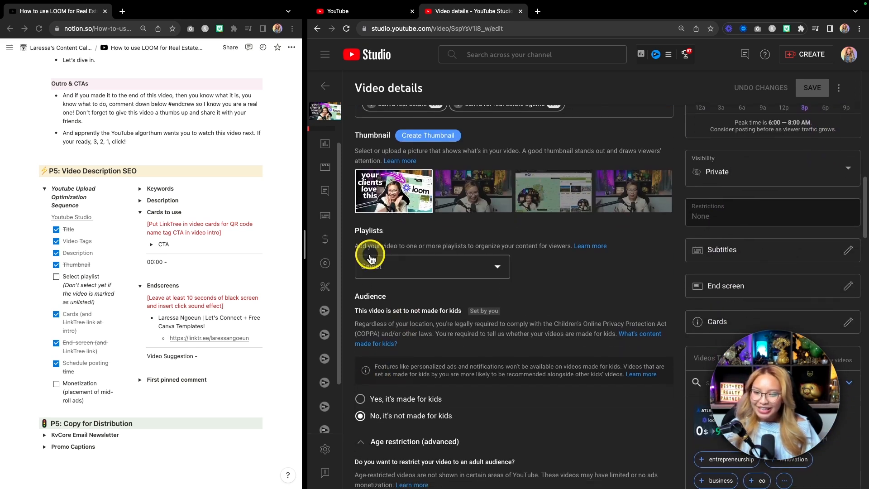
{"action": "left_click", "coordinate": [402, 266]}
{"action": "left_click", "coordinate": [457, 285]}
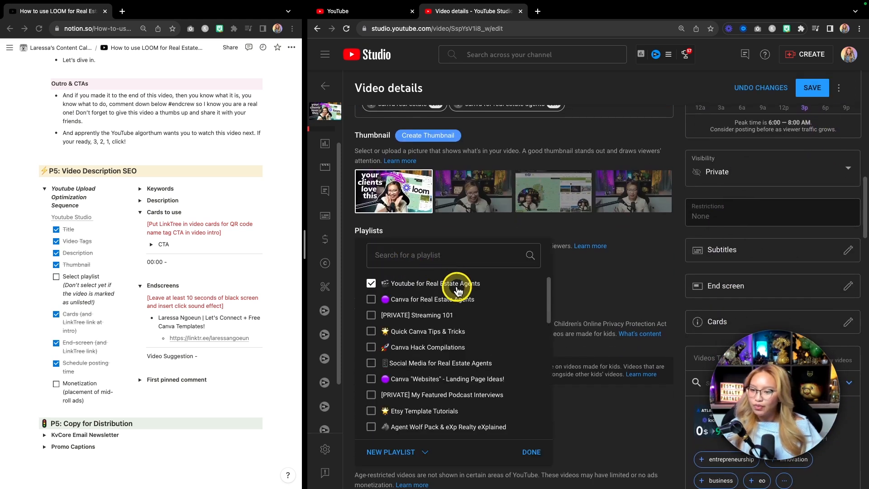
{"action": "left_click", "coordinate": [531, 450]}
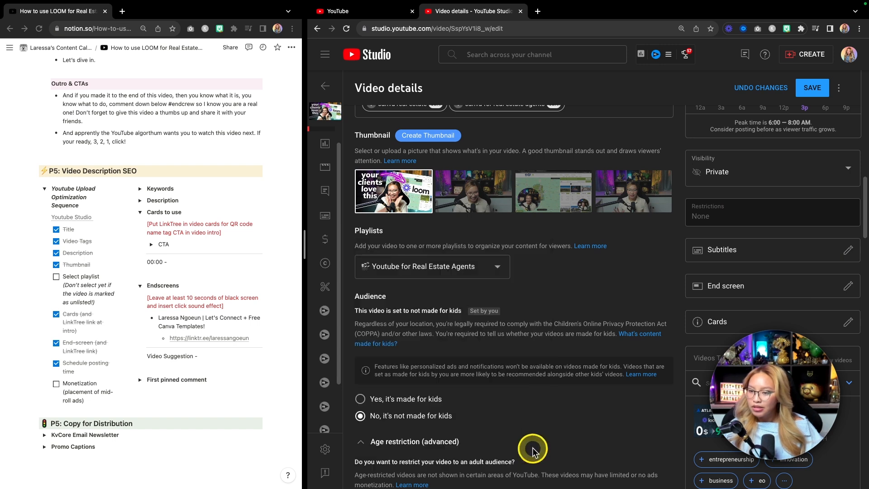
Save the video details and return to the channel content list.
{"action": "scroll", "coordinate": [626, 257], "scroll_direction": "up", "scroll_amount": 5}
{"action": "scroll", "coordinate": [627, 257], "scroll_direction": "up", "scroll_amount": 5}
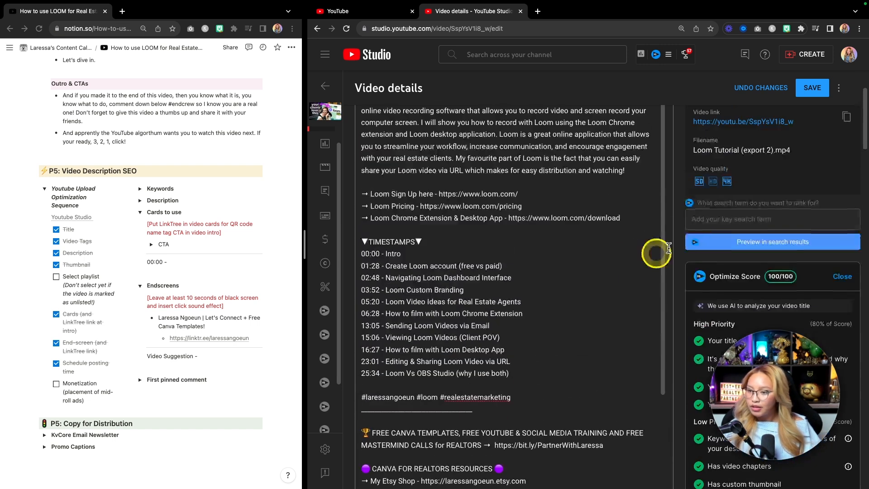
{"action": "left_click", "coordinate": [811, 101]}
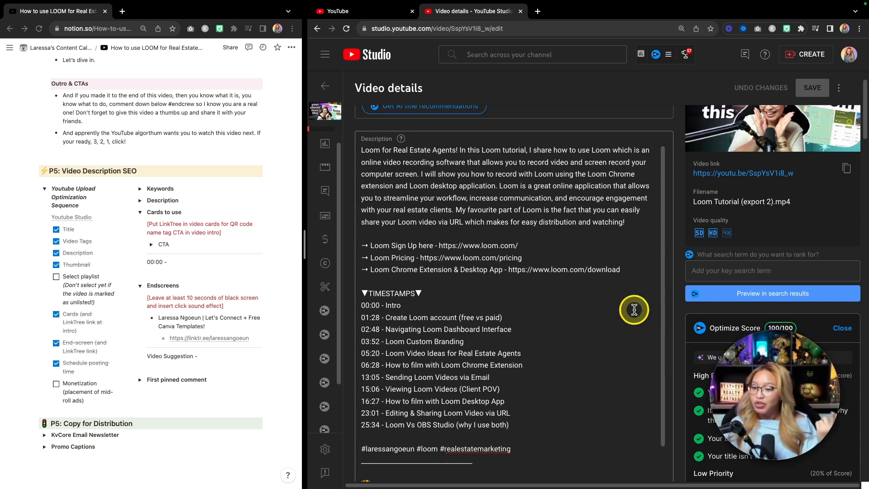
{"action": "scroll", "coordinate": [634, 310], "scroll_direction": "up", "scroll_amount": 2}
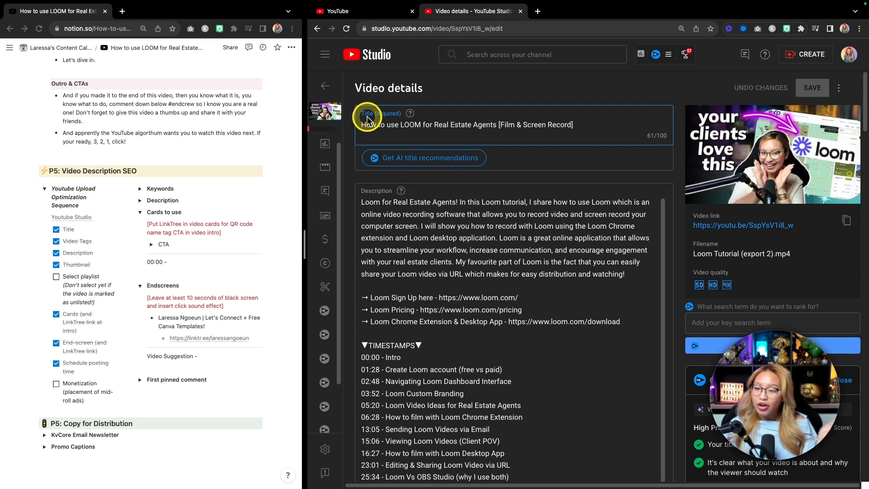
{"action": "left_click", "coordinate": [325, 87]}
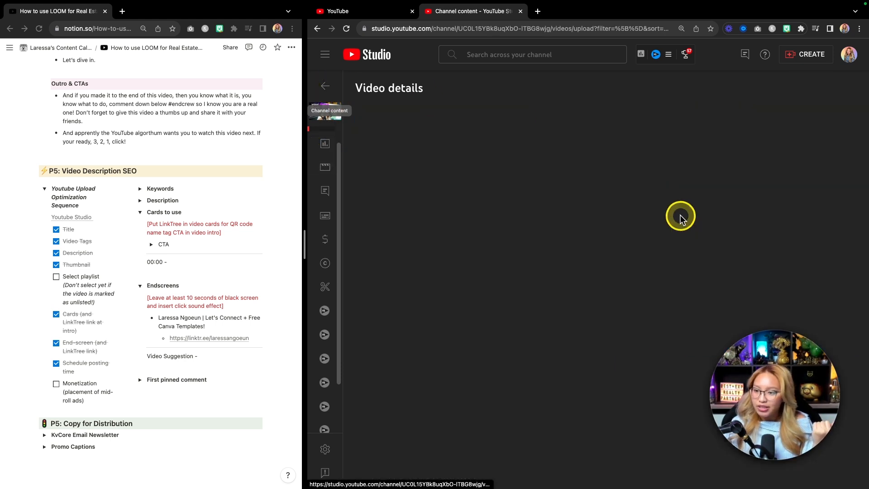